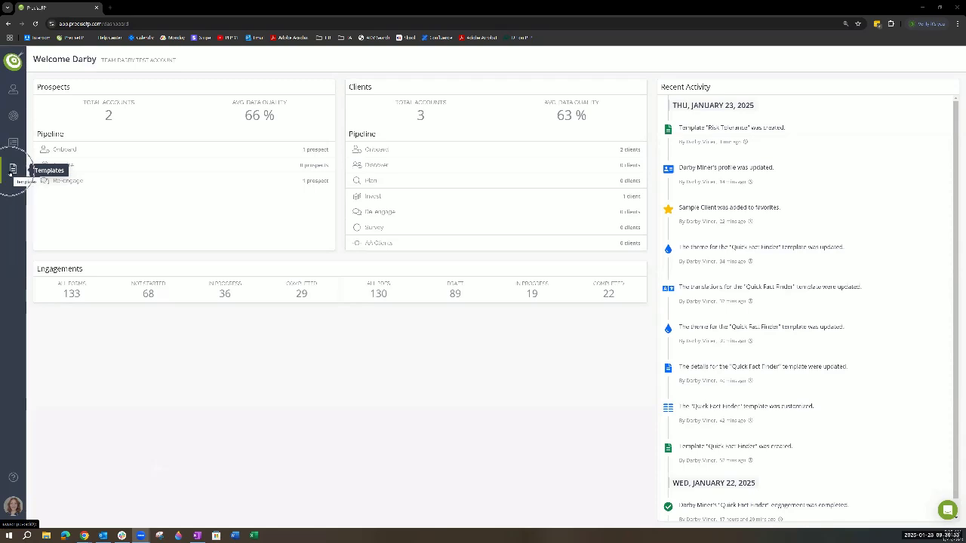
- Browse the PDF template library and the saved PDF templates, and open the form template library
{"action": "left_click", "coordinate": [11, 172]}
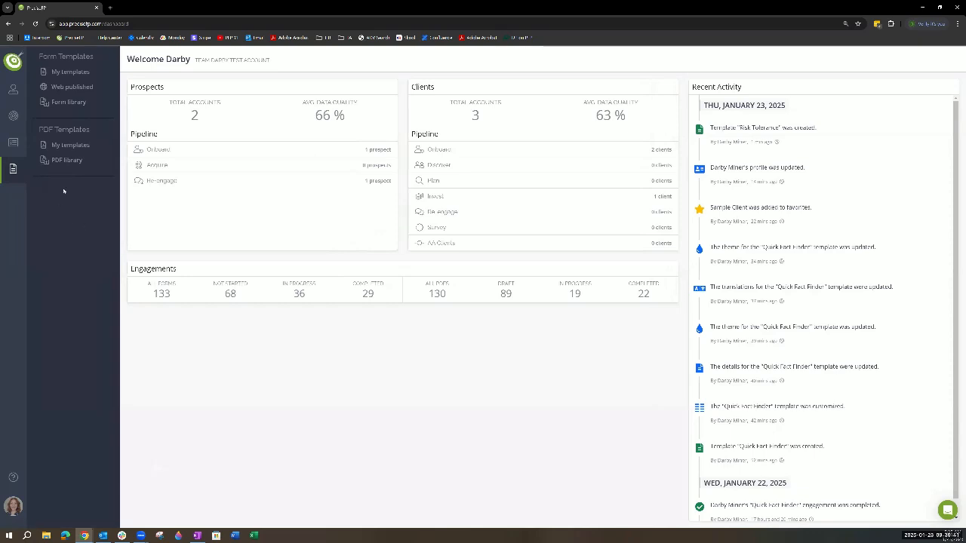
{"action": "left_click", "coordinate": [69, 163]}
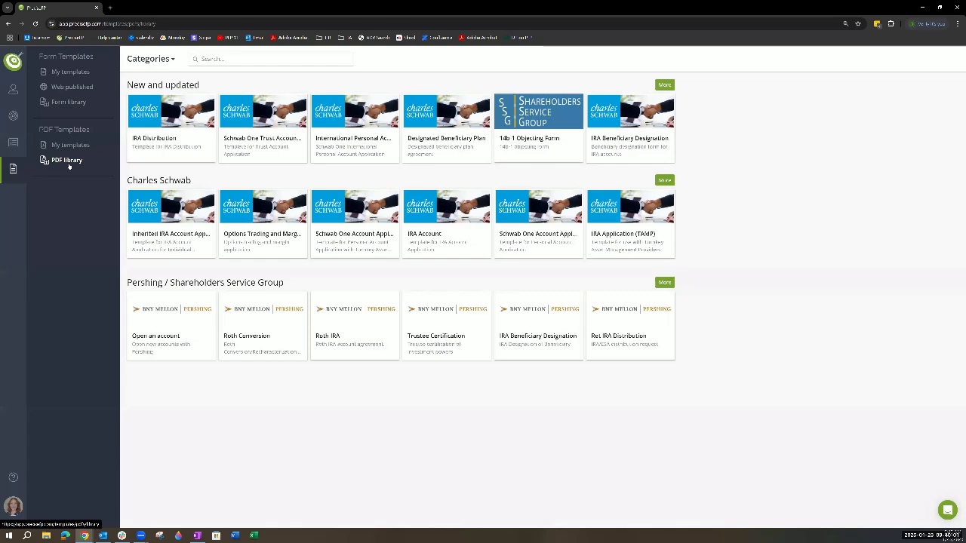
{"action": "left_click", "coordinate": [72, 146]}
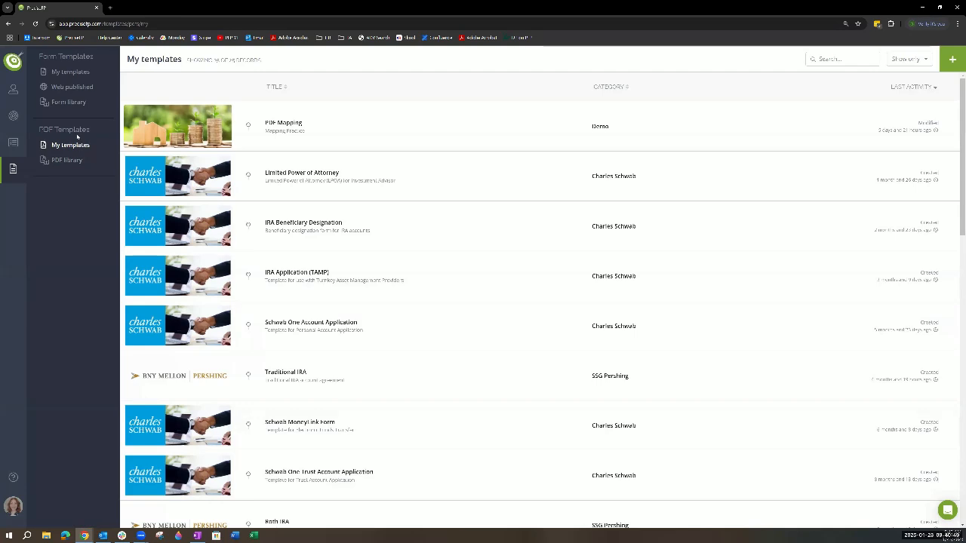
{"action": "left_click", "coordinate": [78, 106]}
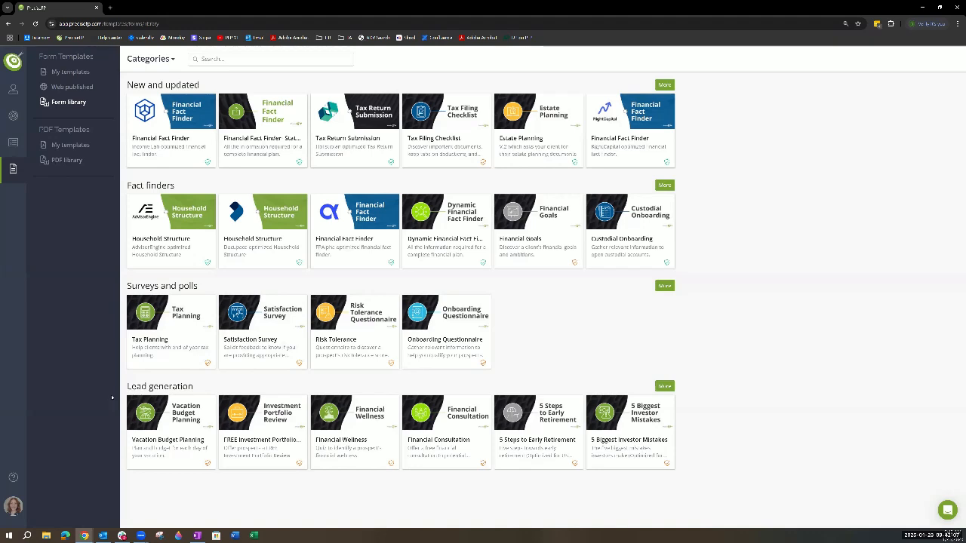
- View the Policies and Agreements category of the form library and return to the full form library
{"action": "left_click", "coordinate": [176, 60]}
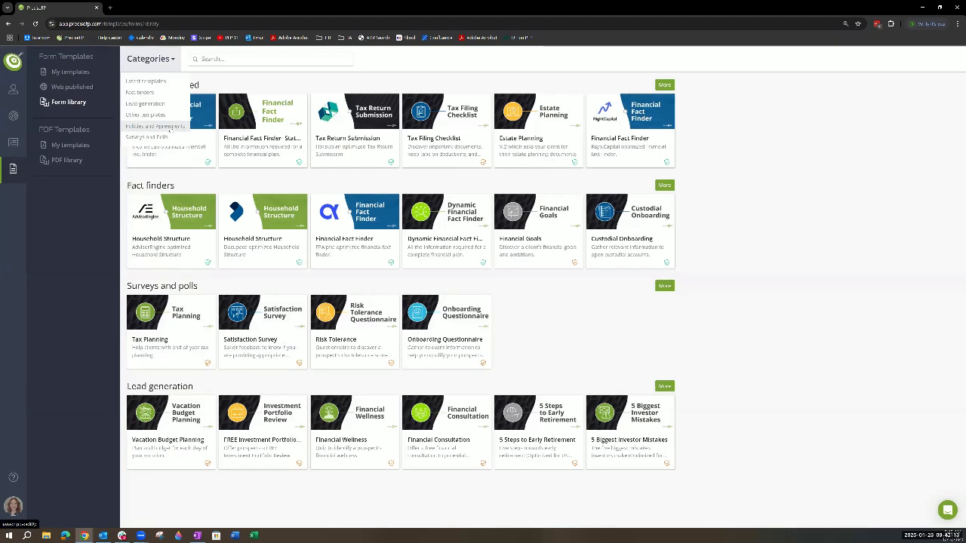
{"action": "left_click", "coordinate": [154, 127]}
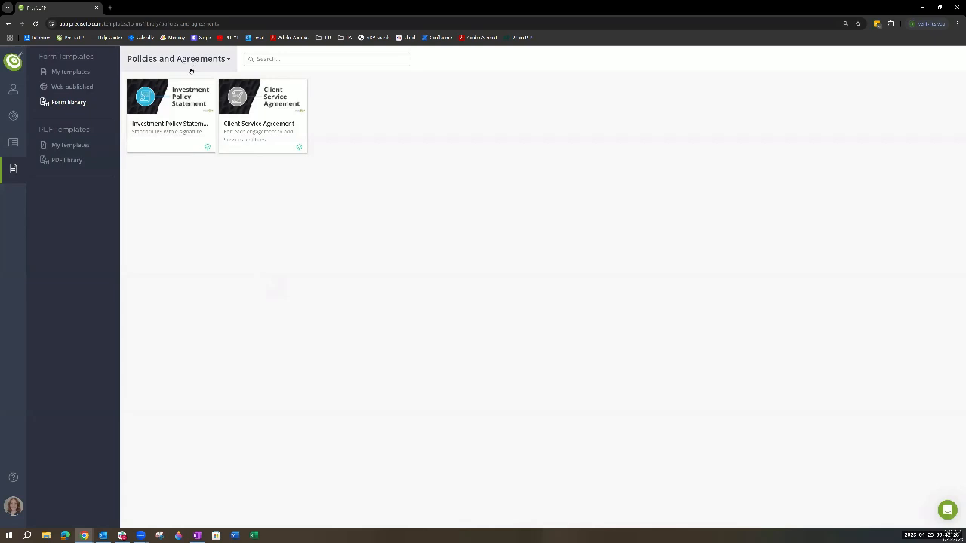
{"action": "left_click", "coordinate": [190, 64]}
{"action": "left_click", "coordinate": [61, 104]}
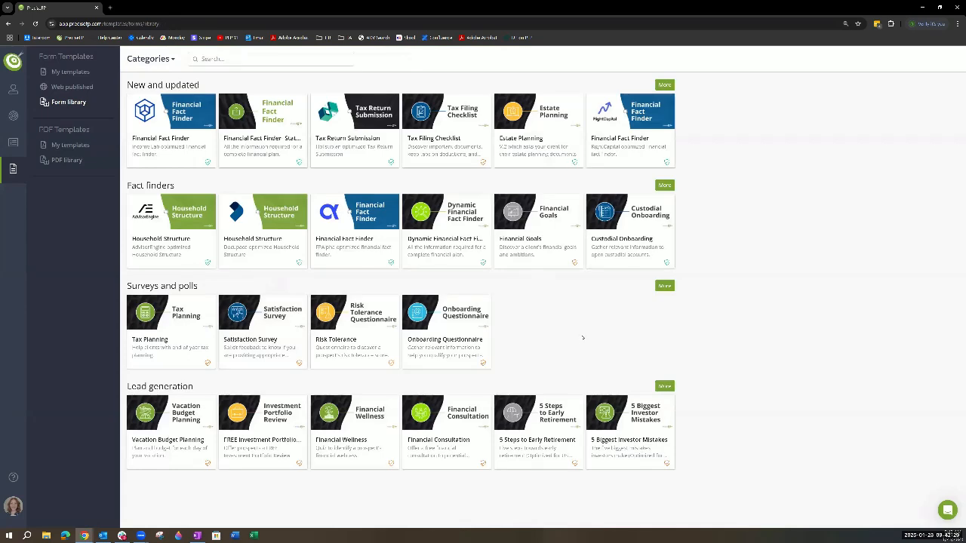
- Show all Fact finders templates in the form library and open the preview of Quick Fact Finder
{"action": "left_click", "coordinate": [665, 186]}
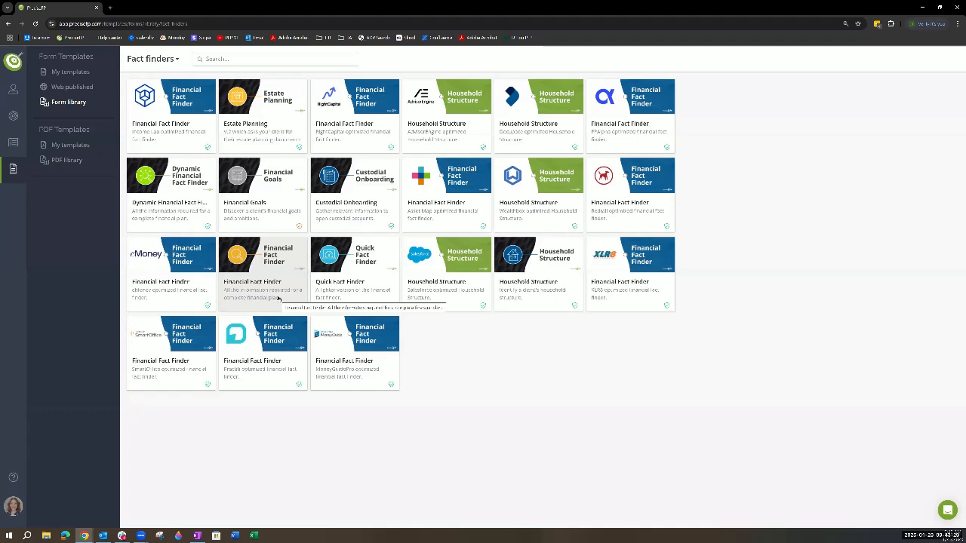
{"action": "left_click", "coordinate": [351, 287]}
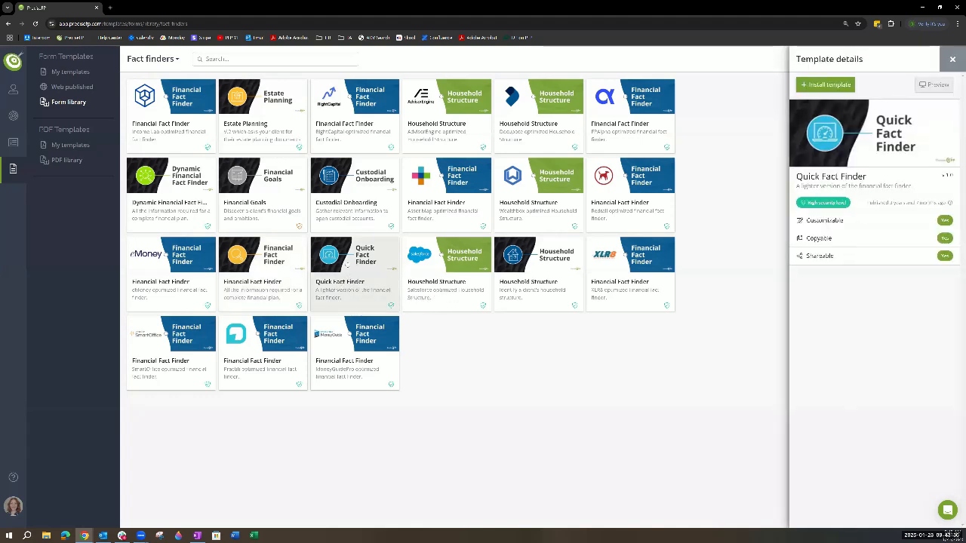
{"action": "left_click", "coordinate": [936, 86]}
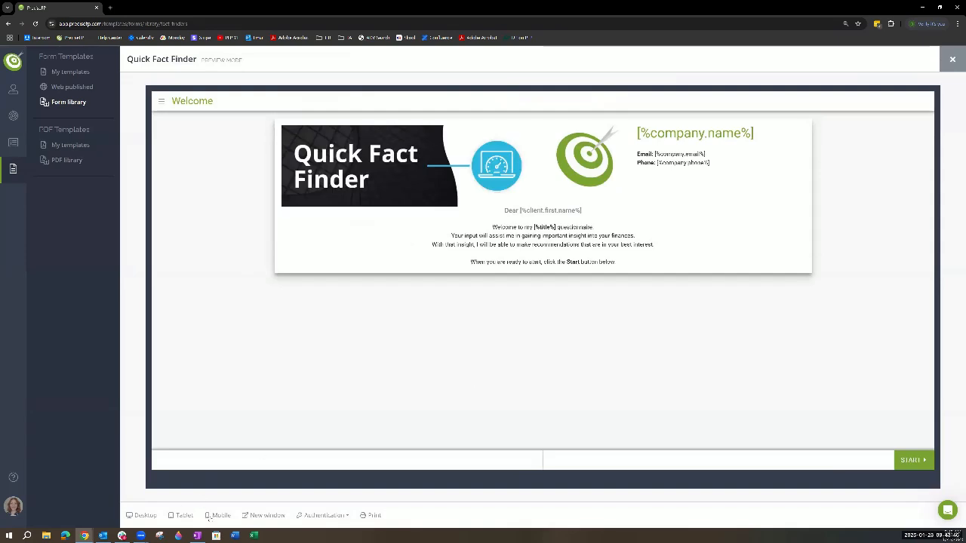
- Examine the Quick Fact Finder preview in tablet, mobile and desktop layouts and with SMS authentication, and close the preview
{"action": "left_click", "coordinate": [181, 515]}
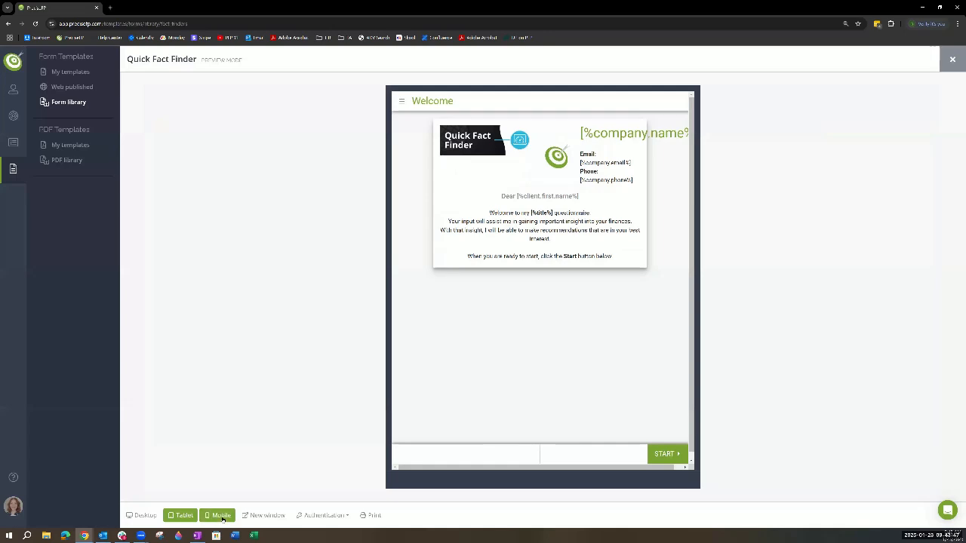
{"action": "left_click", "coordinate": [221, 518]}
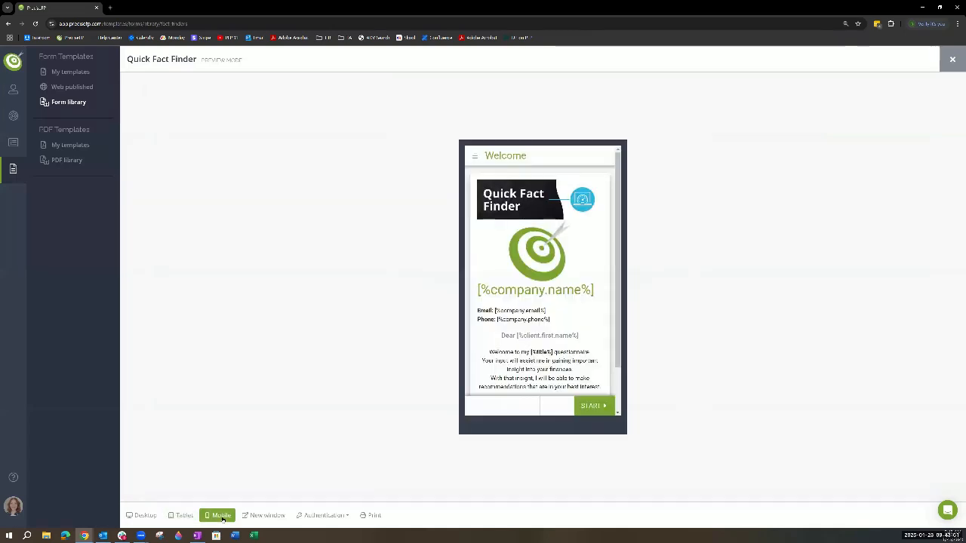
{"action": "left_click", "coordinate": [139, 516]}
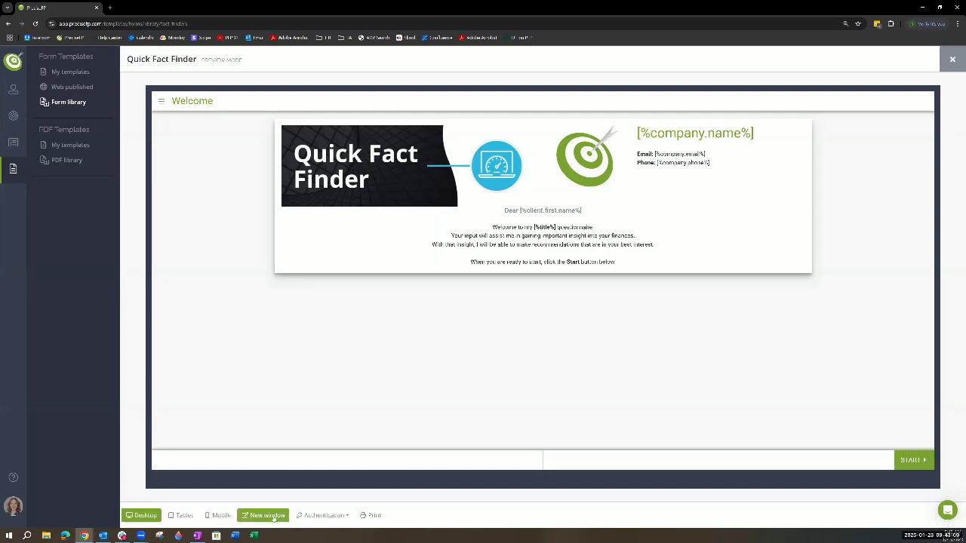
{"action": "left_click", "coordinate": [323, 515]}
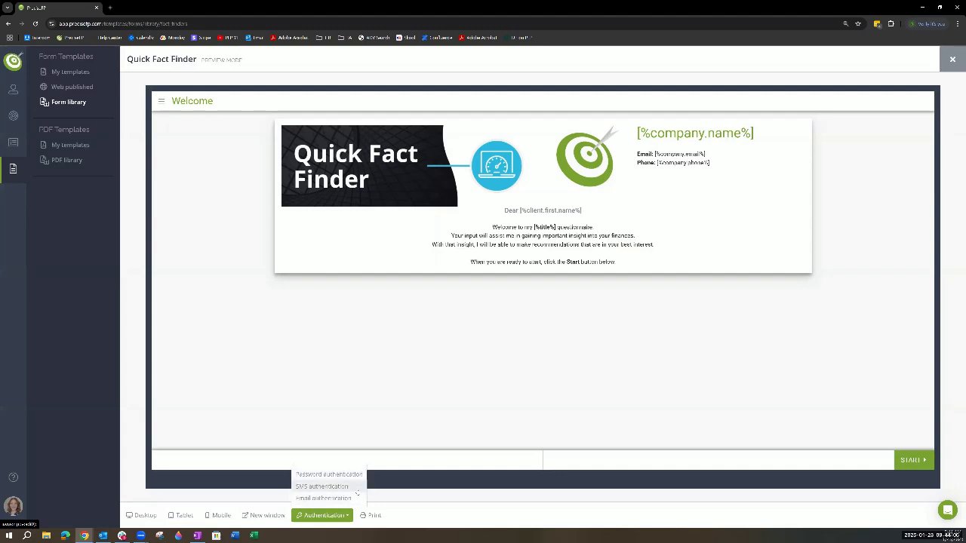
{"action": "left_click", "coordinate": [356, 491]}
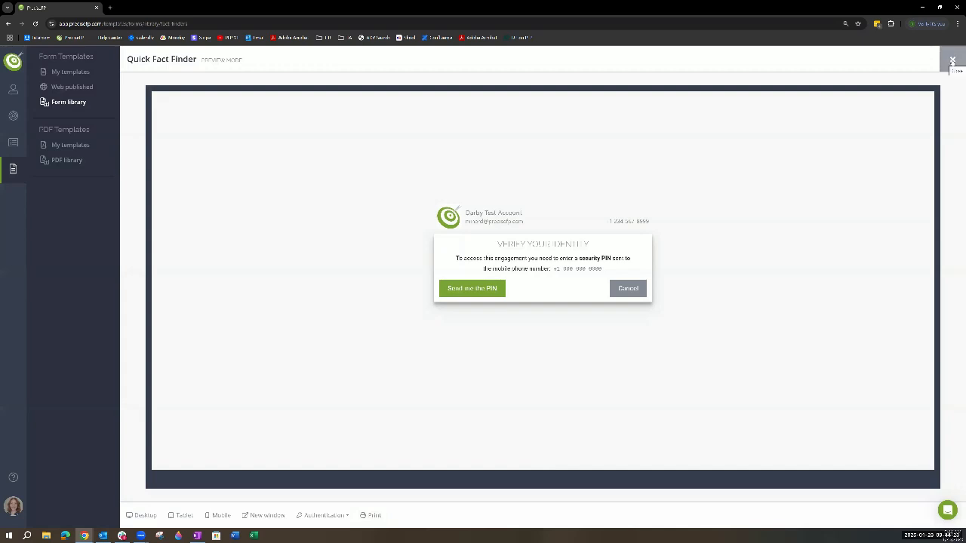
{"action": "left_click", "coordinate": [953, 60]}
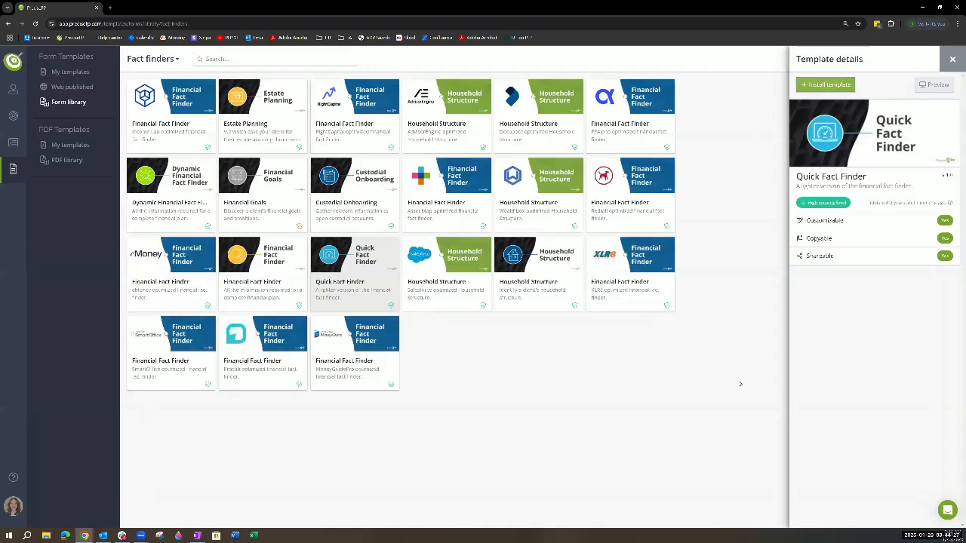
- Install the Quick Fact Finder template with the option to replace the existing version set to Yes
{"action": "left_click", "coordinate": [825, 84]}
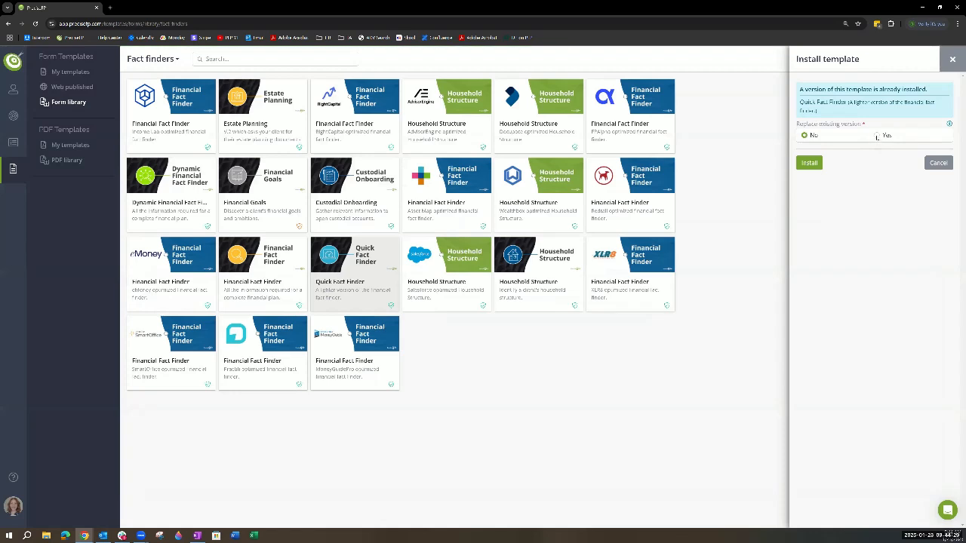
{"action": "left_click", "coordinate": [875, 136]}
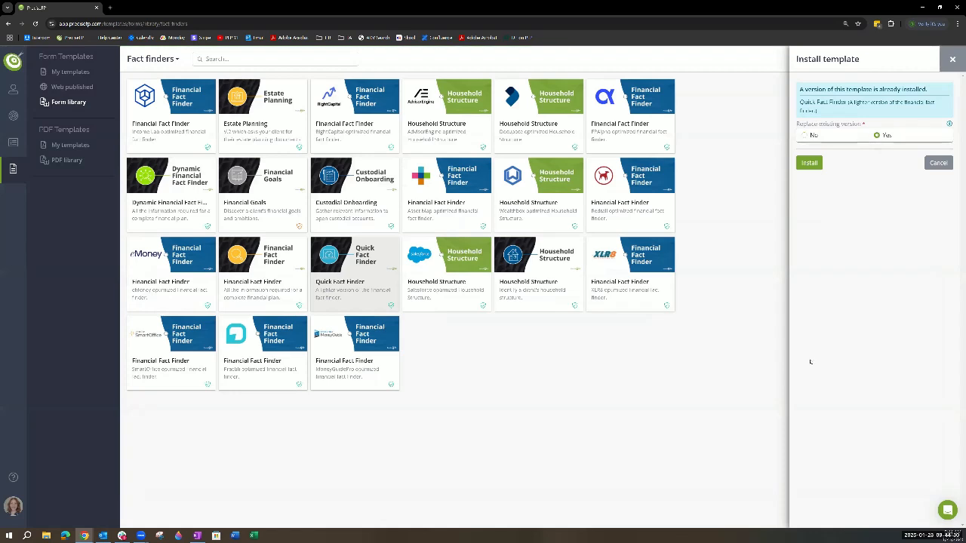
{"action": "left_click", "coordinate": [807, 164]}
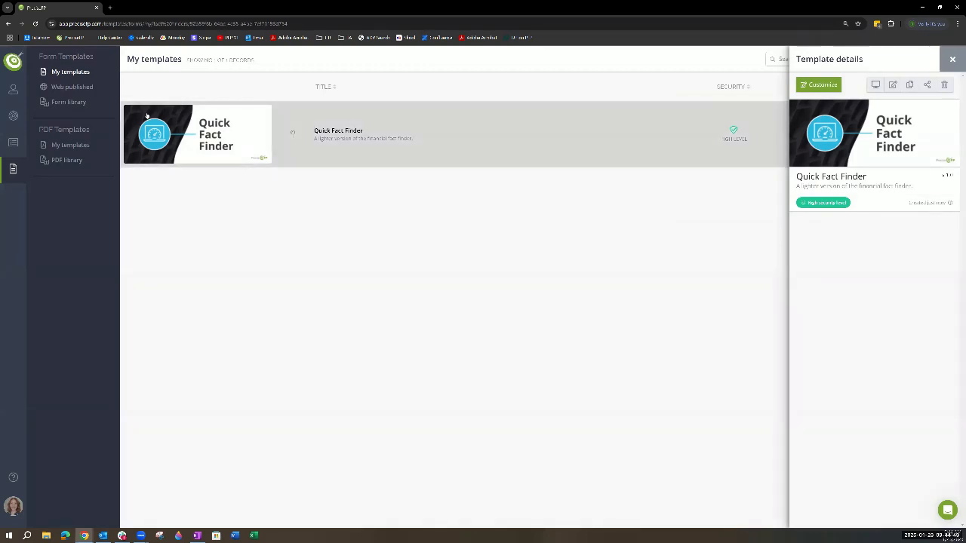
- From the list of saved form templates, view the blank new-template form and close it without creating a template
{"action": "left_click", "coordinate": [70, 105]}
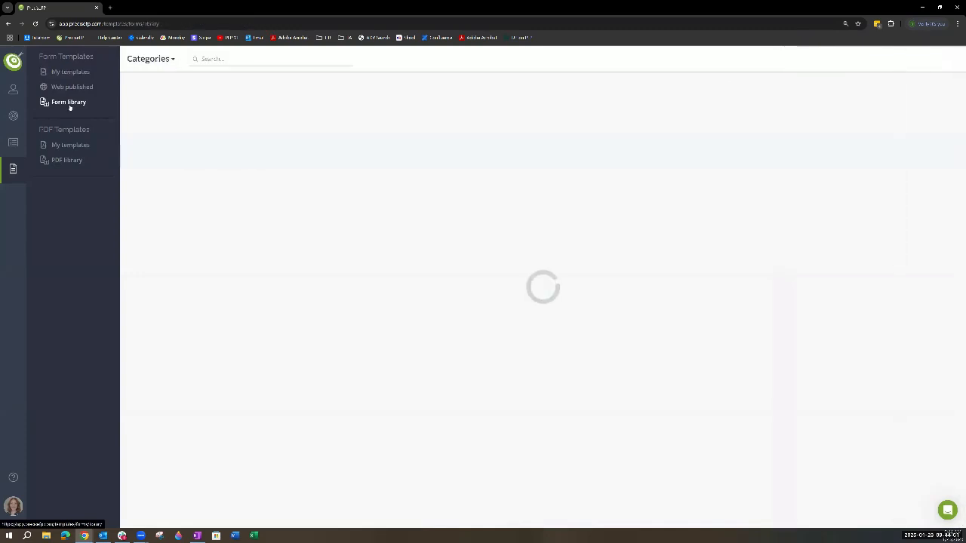
{"action": "left_click", "coordinate": [71, 73]}
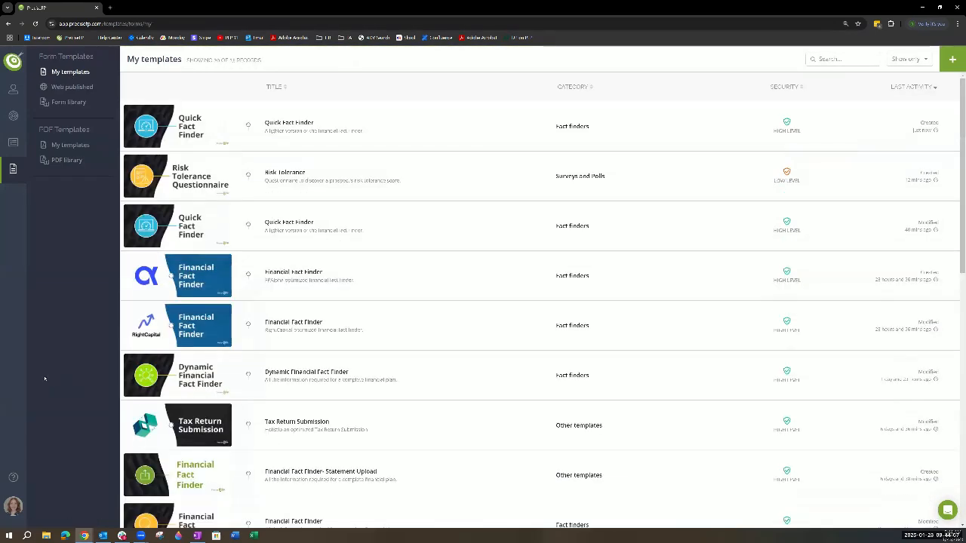
{"action": "left_click", "coordinate": [953, 60]}
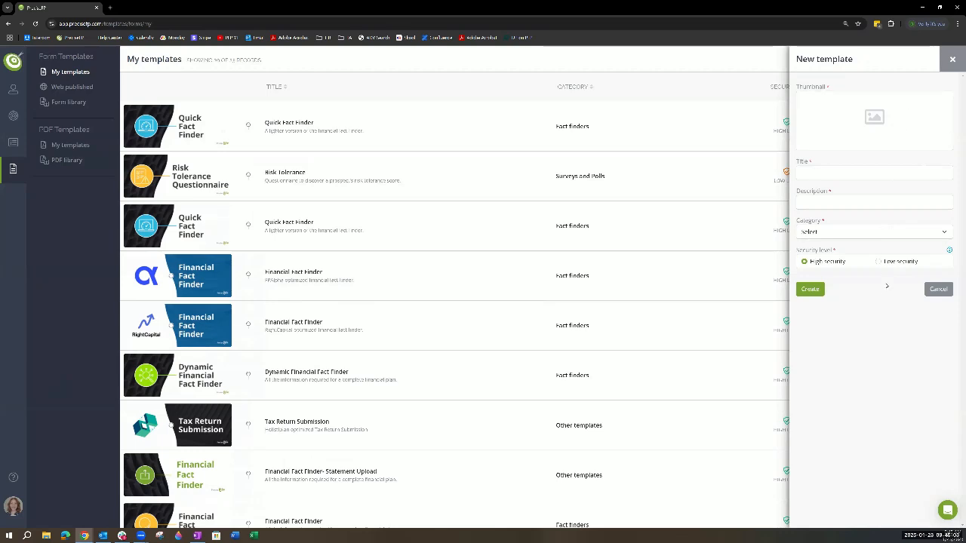
{"action": "left_click", "coordinate": [953, 59]}
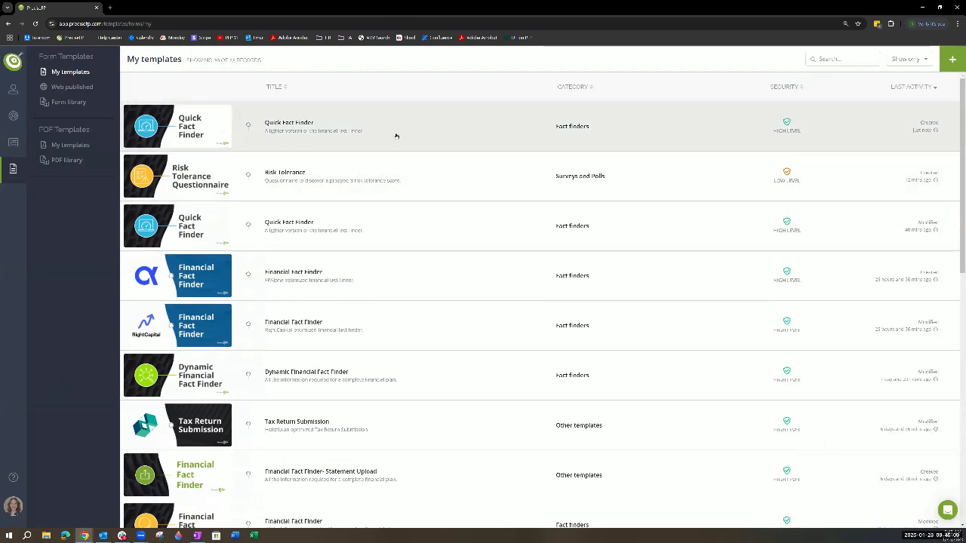
- Examine the newest Quick Fact Finder template's editable details, including the category choices and the low security option, and close them without saving
{"action": "left_click", "coordinate": [396, 136]}
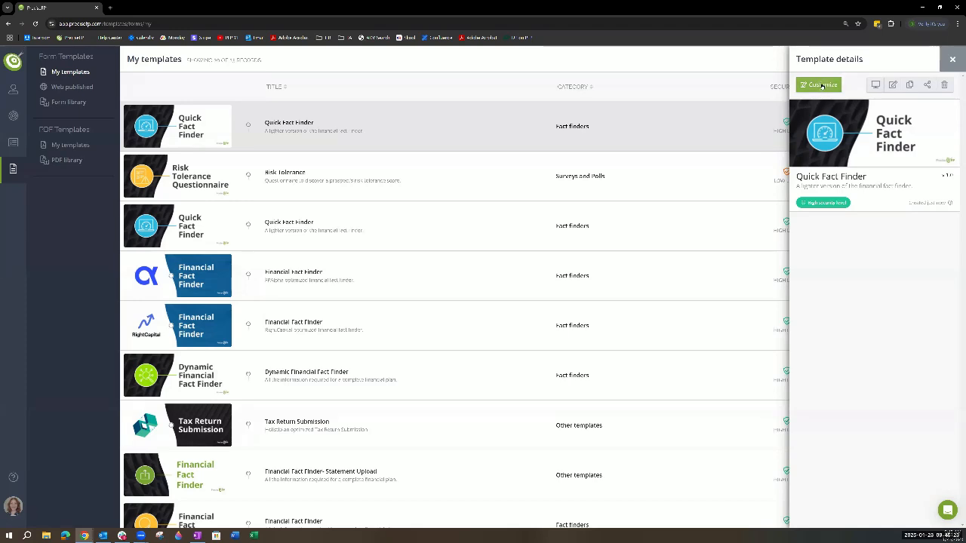
{"action": "left_click", "coordinate": [892, 85]}
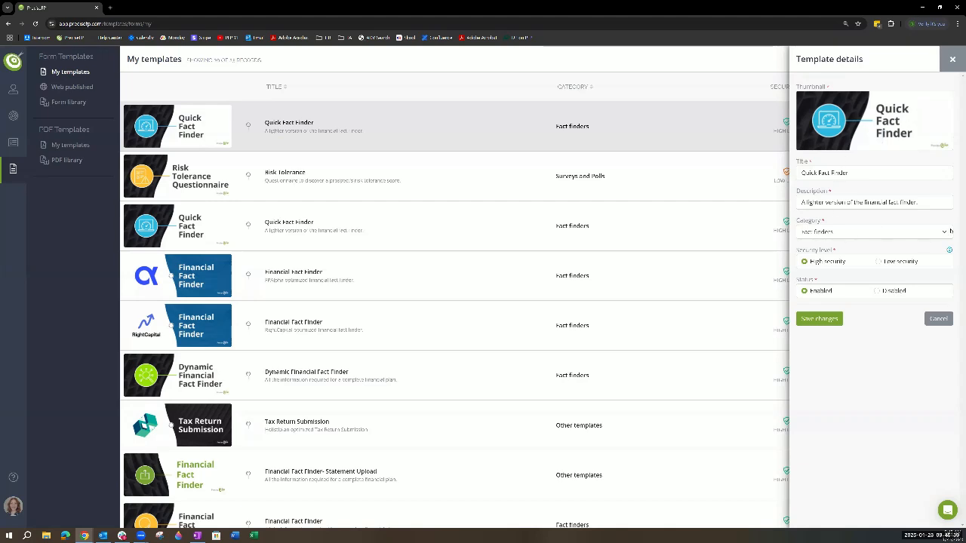
{"action": "left_click", "coordinate": [947, 232]}
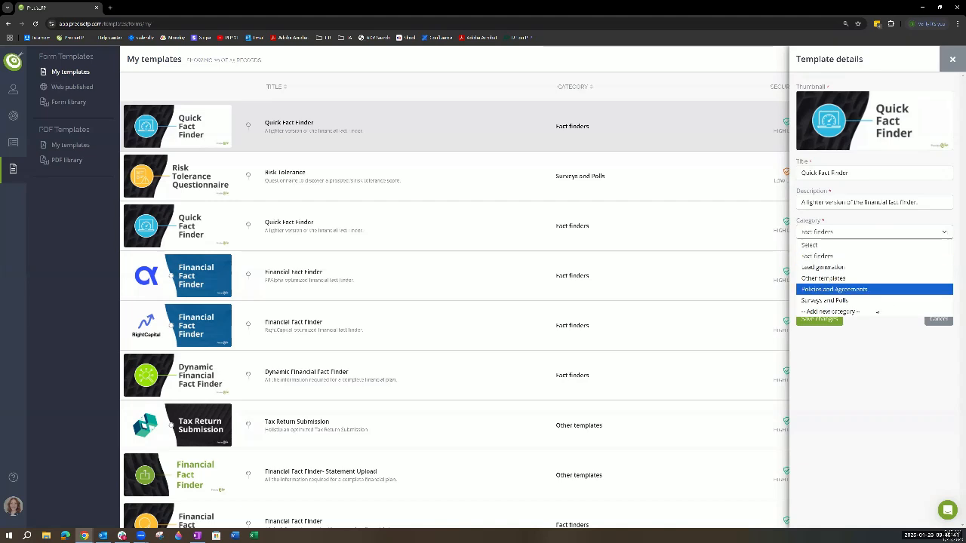
{"action": "left_click", "coordinate": [861, 362]}
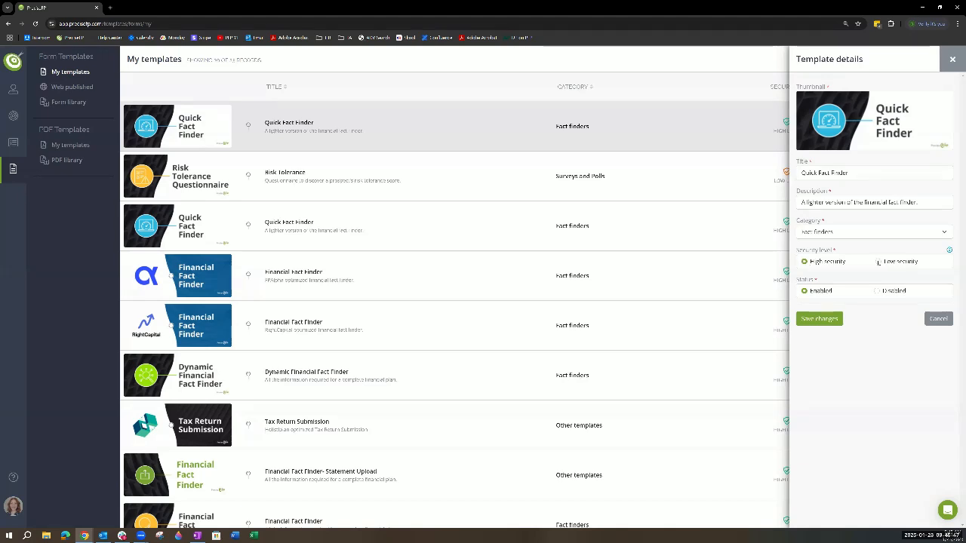
{"action": "left_click", "coordinate": [879, 262]}
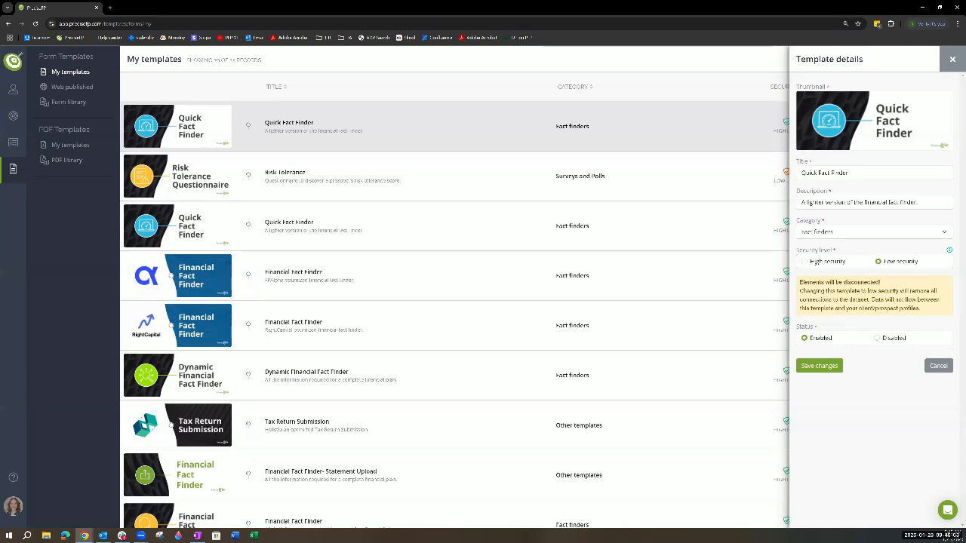
{"action": "left_click", "coordinate": [806, 262]}
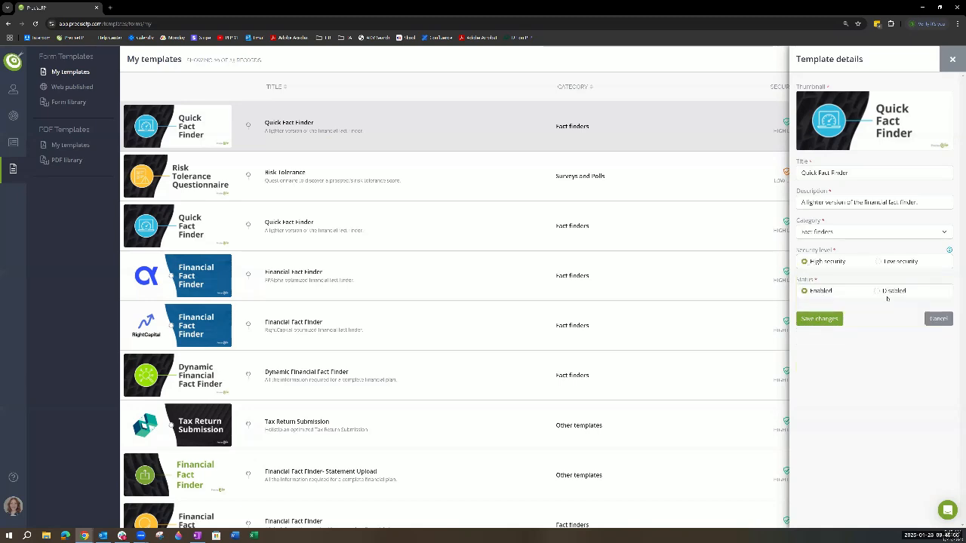
{"action": "left_click", "coordinate": [954, 59]}
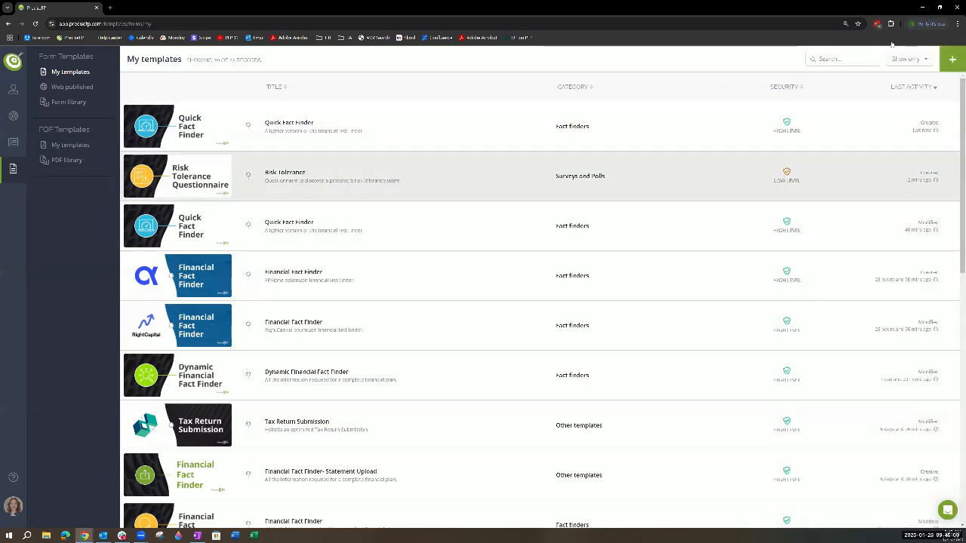
- View the category and status filter options for the saved form templates without applying one
{"action": "left_click", "coordinate": [927, 60]}
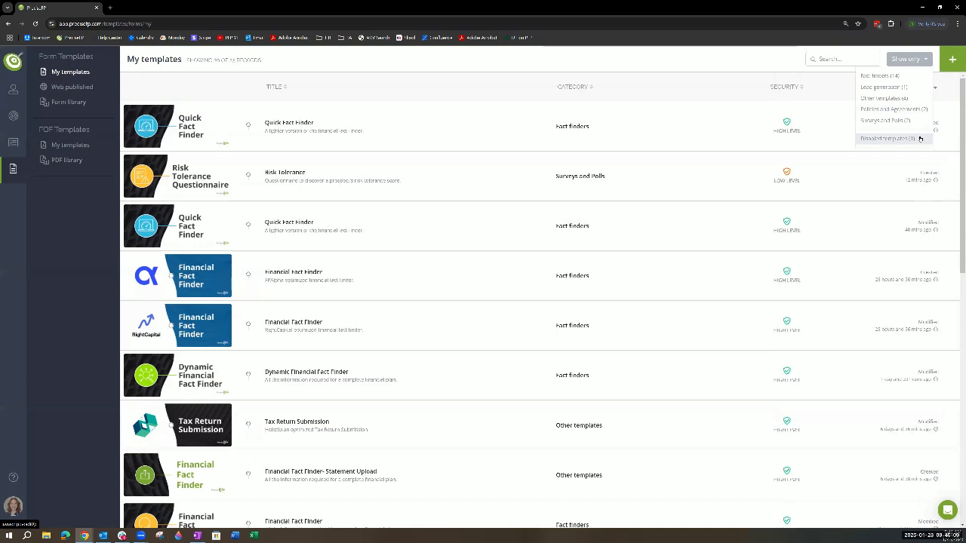
{"action": "left_click", "coordinate": [353, 110]}
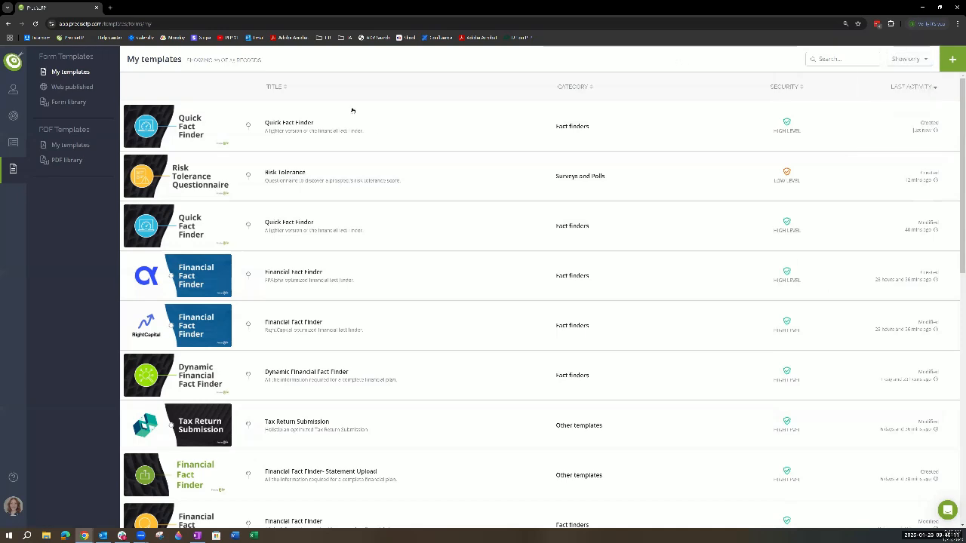
- View the copy form for the newest Quick Fact Finder template, close it without creating a copy, and reopen the template's details
{"action": "left_click", "coordinate": [399, 133]}
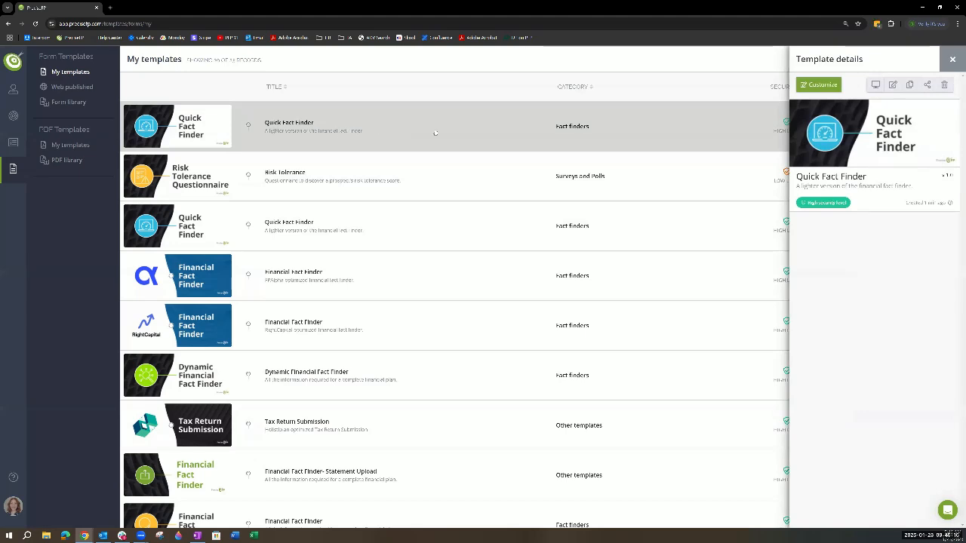
{"action": "left_click", "coordinate": [911, 87]}
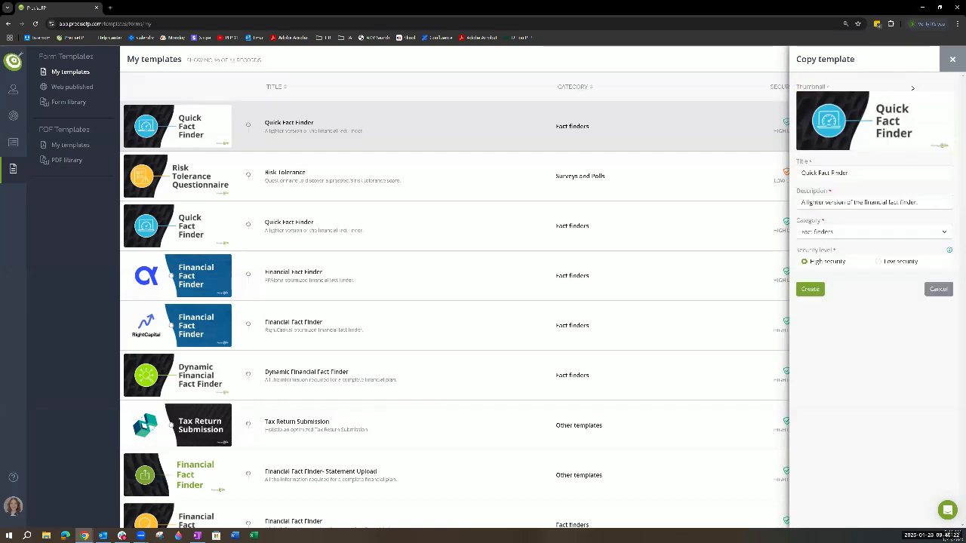
{"action": "left_click", "coordinate": [953, 59]}
{"action": "left_click", "coordinate": [588, 124]}
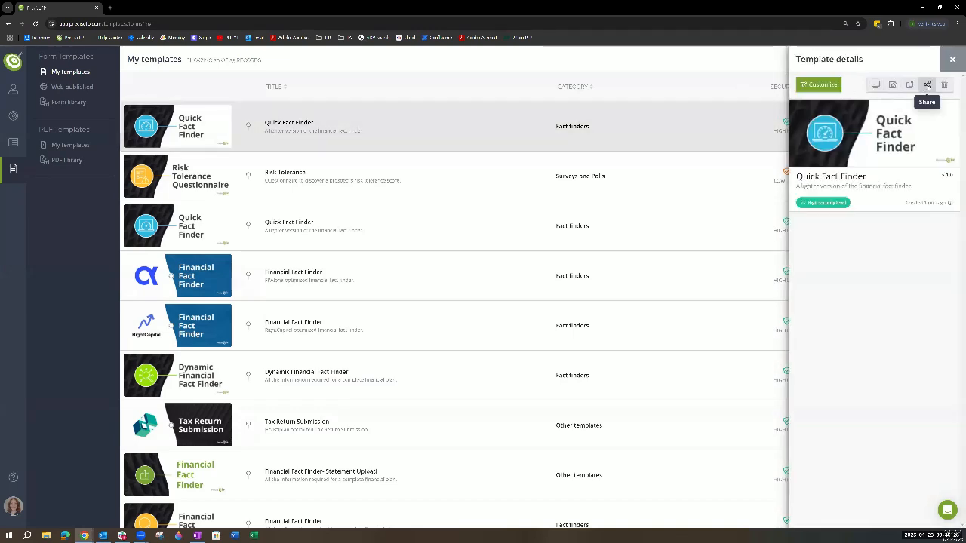
- View the sharing options for the Quick Fact Finder template, trying allowed copies and configured team sharing, and close them without saving
{"action": "left_click", "coordinate": [925, 86]}
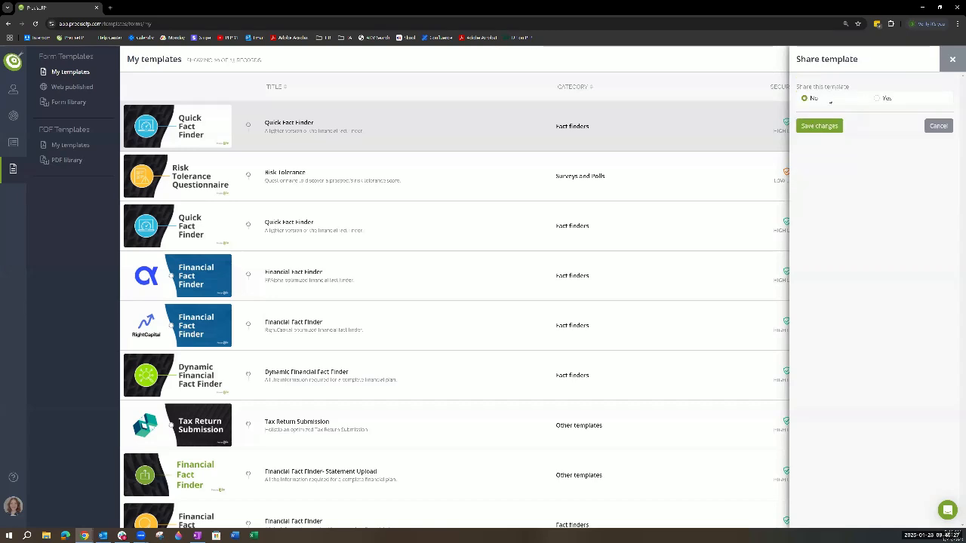
{"action": "left_click", "coordinate": [878, 99]}
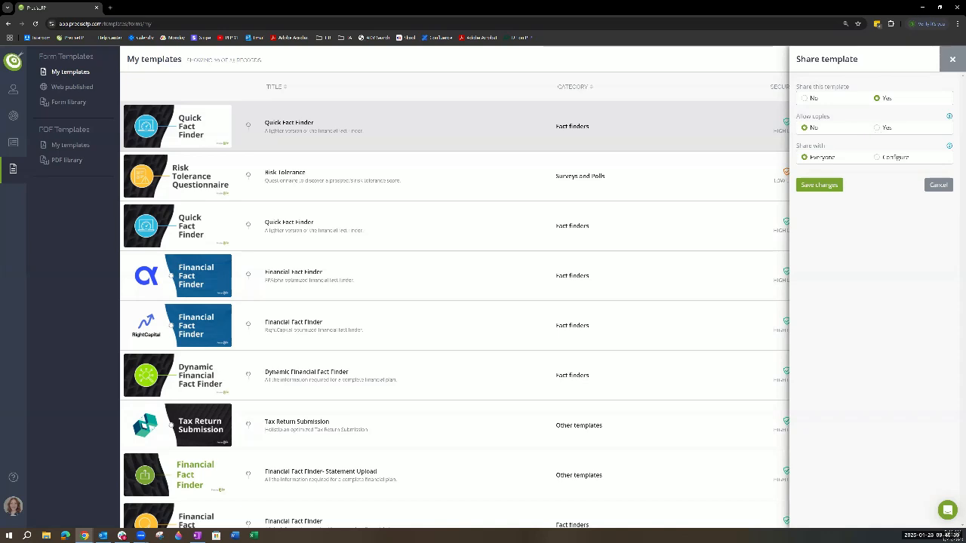
{"action": "left_click", "coordinate": [877, 128]}
{"action": "left_click", "coordinate": [877, 159]}
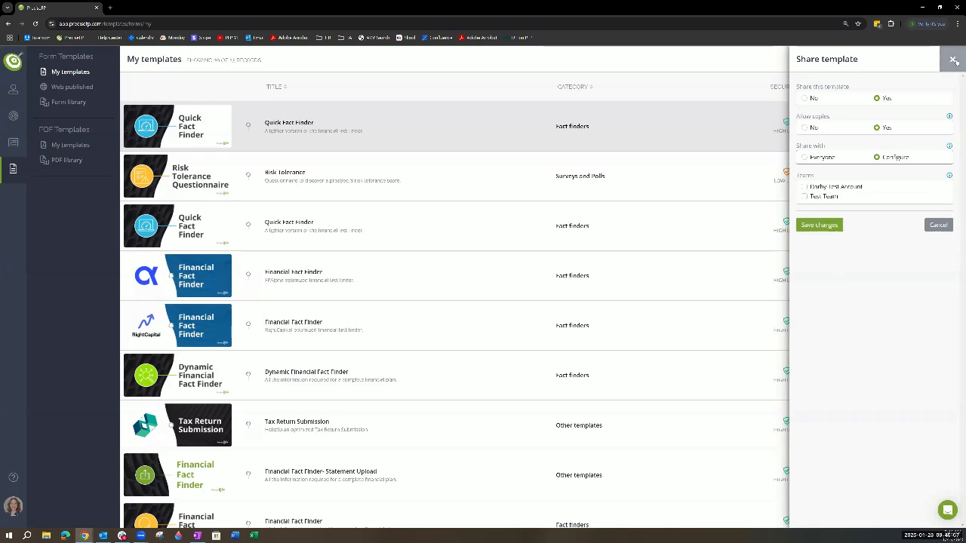
{"action": "left_click", "coordinate": [497, 115]}
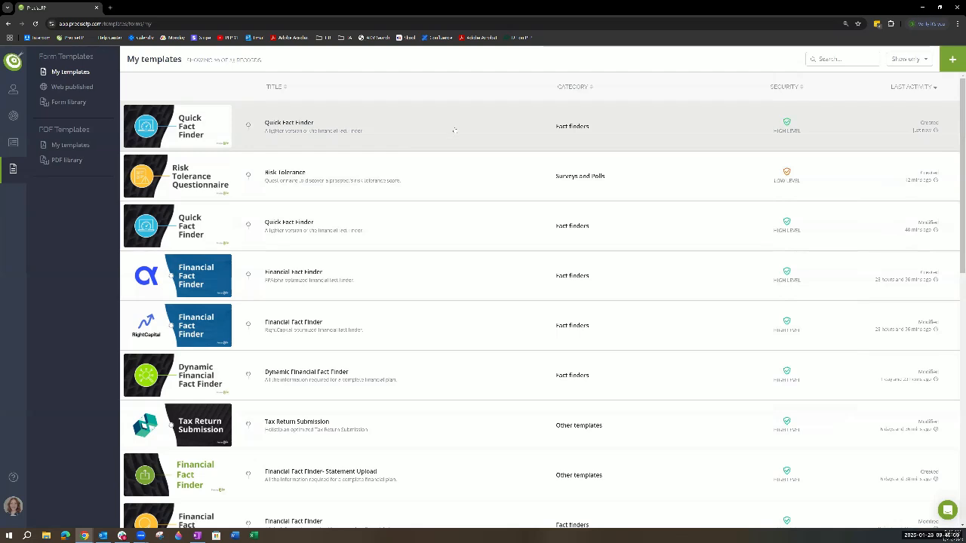
- Open the newest Quick Fact Finder template for customization in the template editor
{"action": "left_click", "coordinate": [442, 132]}
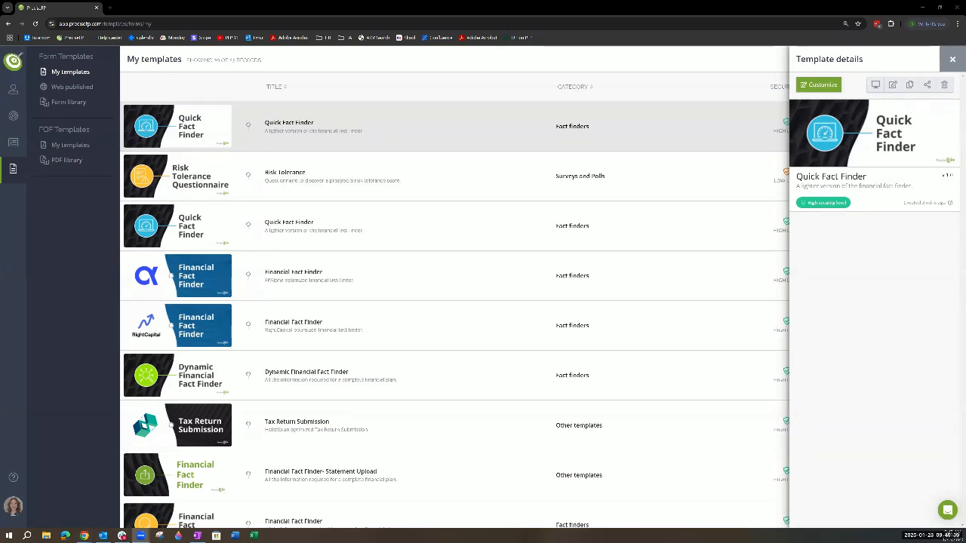
{"action": "left_click", "coordinate": [818, 86]}
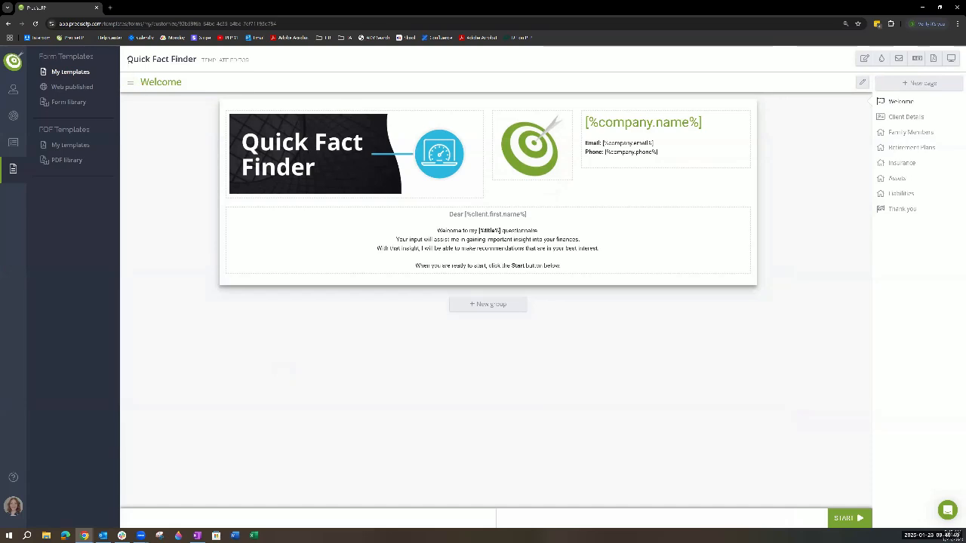
{"action": "left_click_drag", "start_coordinate": [128, 62], "coordinate": [198, 71]}
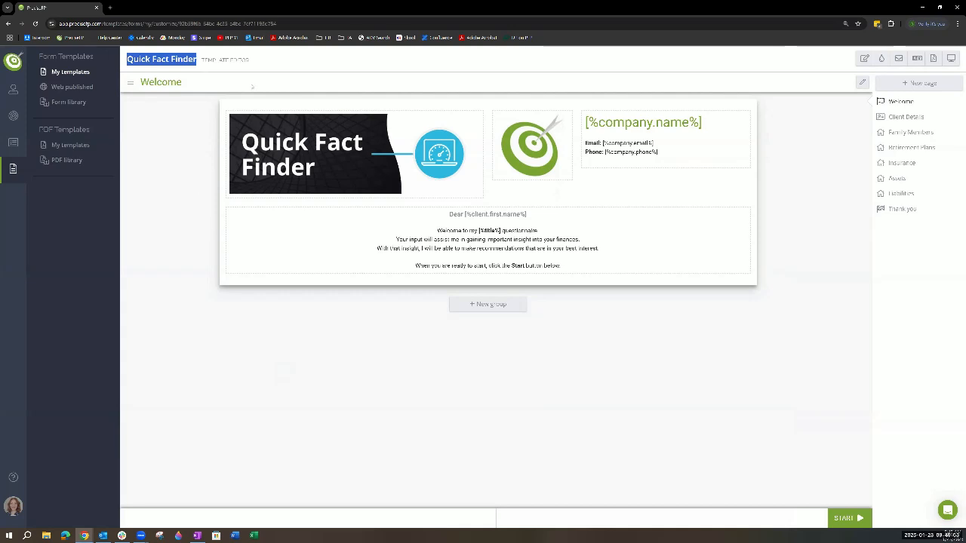
{"action": "left_click", "coordinate": [232, 61]}
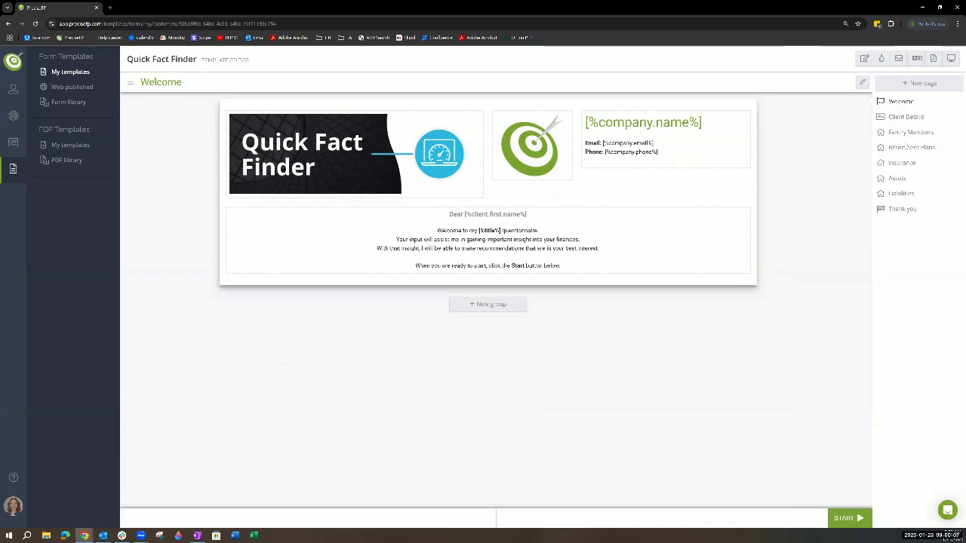
- View the form's closing Thank you page and return to the Welcome page
{"action": "left_click", "coordinate": [897, 210]}
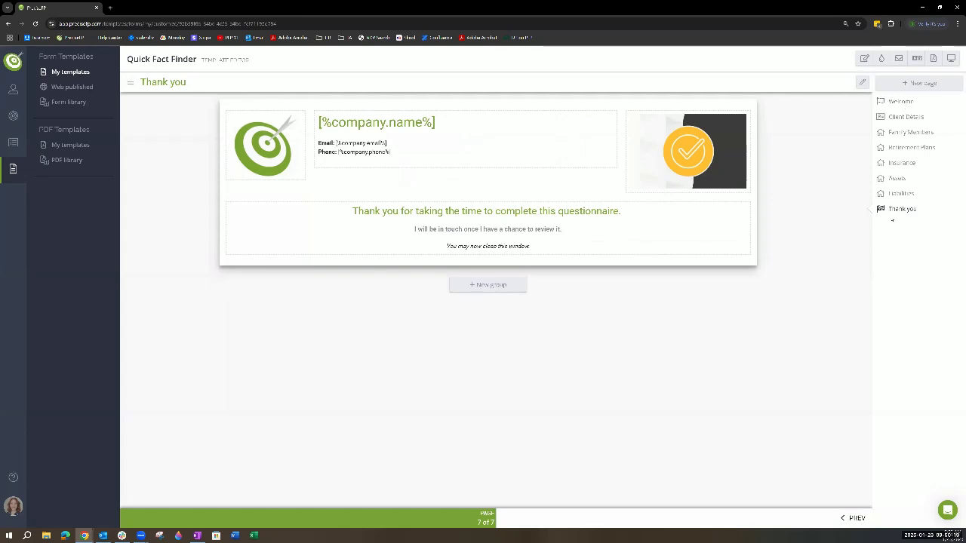
{"action": "left_click", "coordinate": [895, 102]}
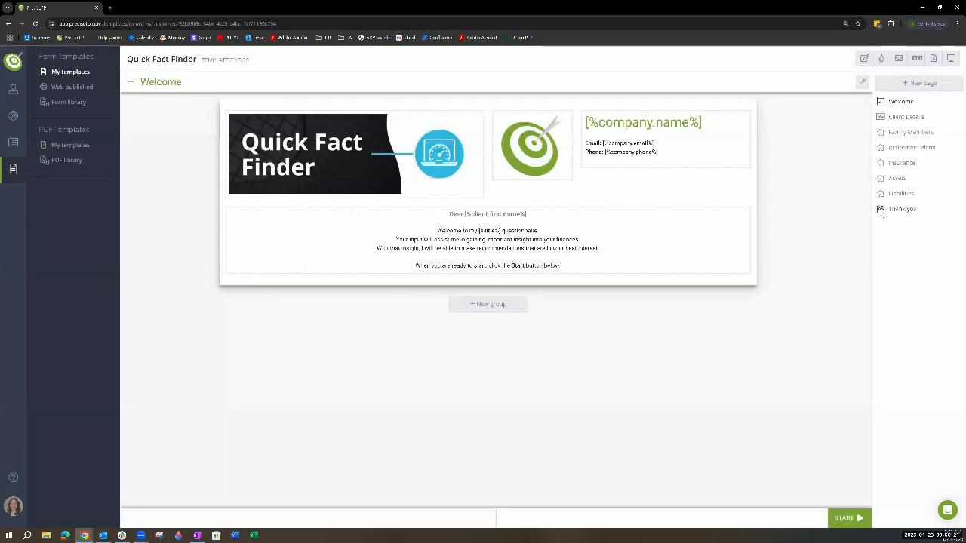
{"action": "left_click", "coordinate": [883, 210]}
{"action": "left_click", "coordinate": [894, 101]}
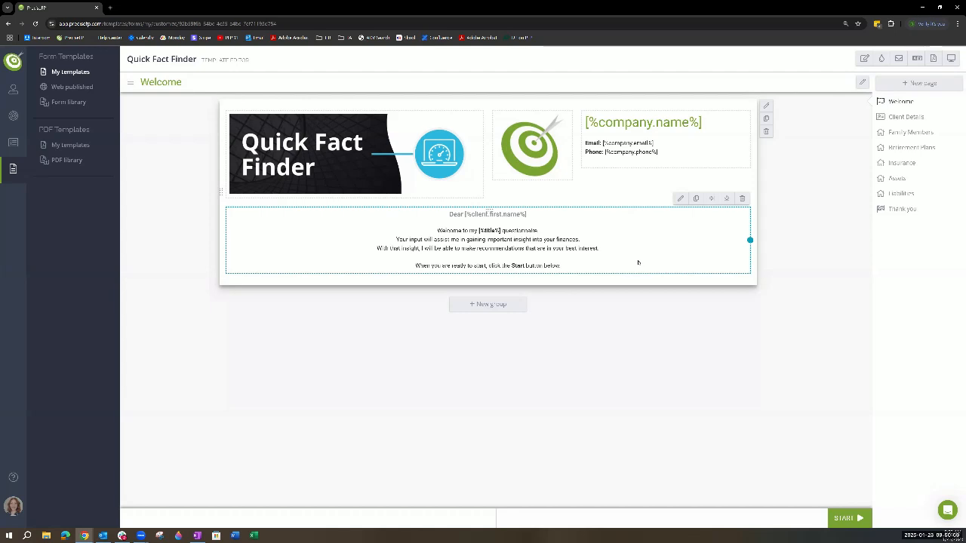
- Add a new cell below the Quick Fact Finder banner image on the Welcome page and save the image element's details
{"action": "left_click", "coordinate": [318, 163]}
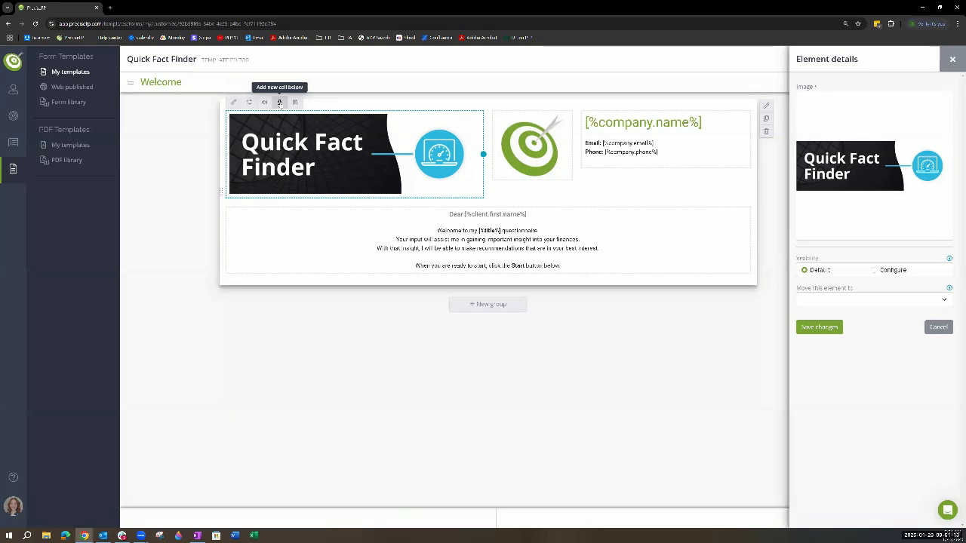
{"action": "left_click", "coordinate": [280, 103]}
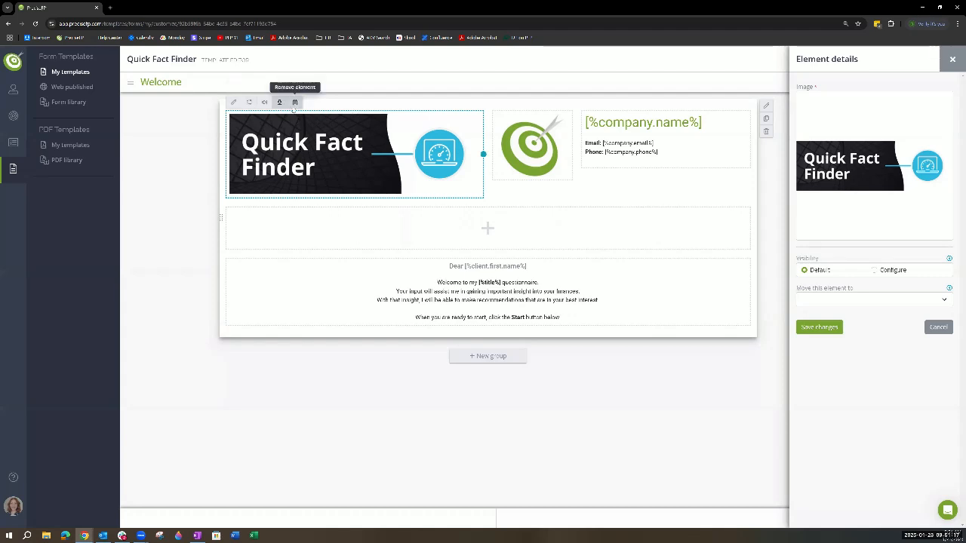
{"action": "mouse_move", "coordinate": [897, 209]}
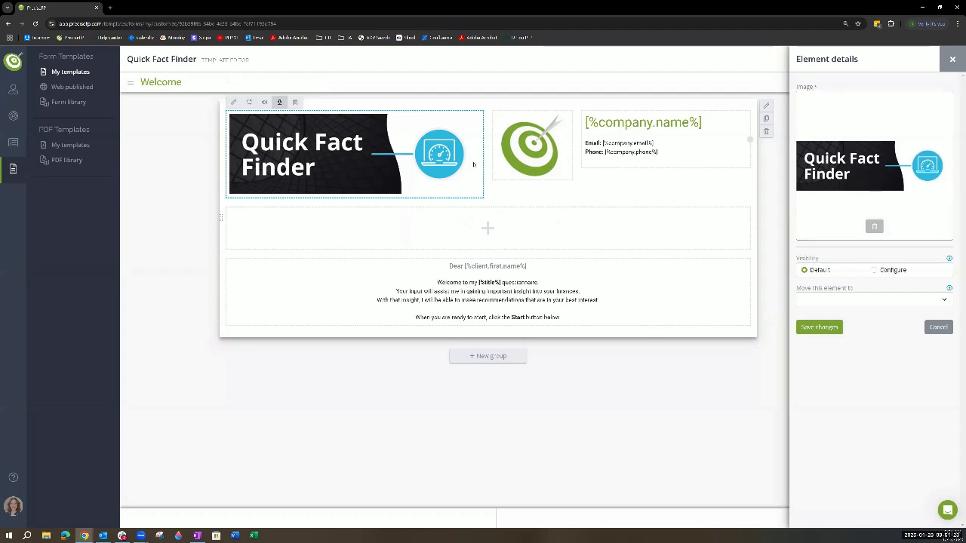
{"action": "mouse_move", "coordinate": [880, 194]}
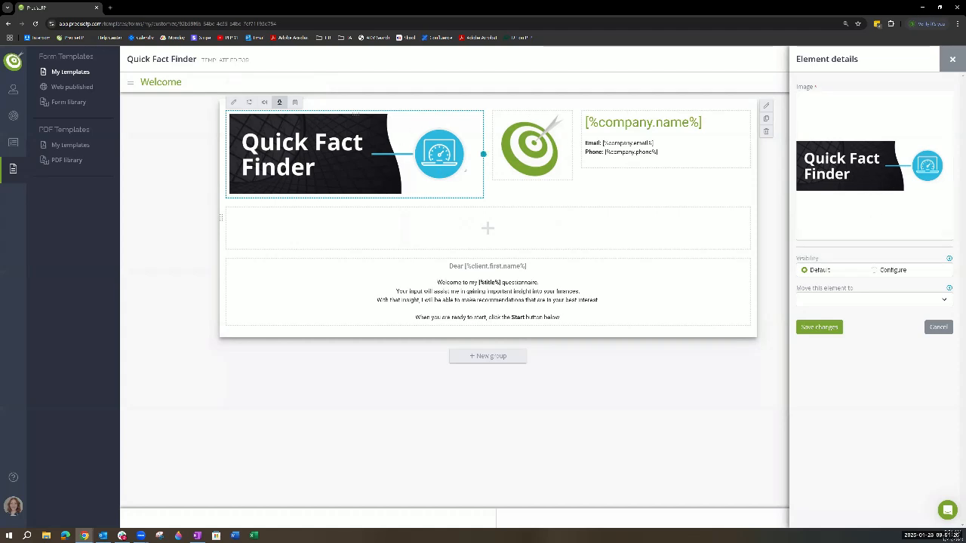
{"action": "mouse_move", "coordinate": [484, 155]}
{"action": "left_mouse_down"}
{"action": "mouse_move", "coordinate": [341, 151]}
{"action": "mouse_move", "coordinate": [476, 153]}
{"action": "mouse_move", "coordinate": [416, 143]}
{"action": "mouse_move", "coordinate": [483, 155]}
{"action": "left_mouse_up"}
{"action": "left_click", "coordinate": [818, 327]}
- Set the company logo element on the Welcome page to show the user photo and save the change
{"action": "left_click", "coordinate": [529, 154]}
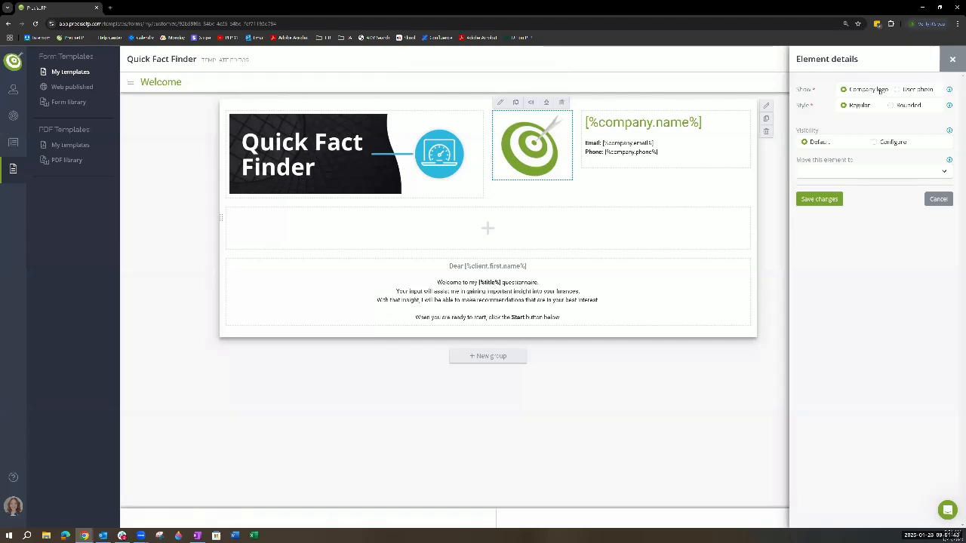
{"action": "left_click", "coordinate": [897, 89]}
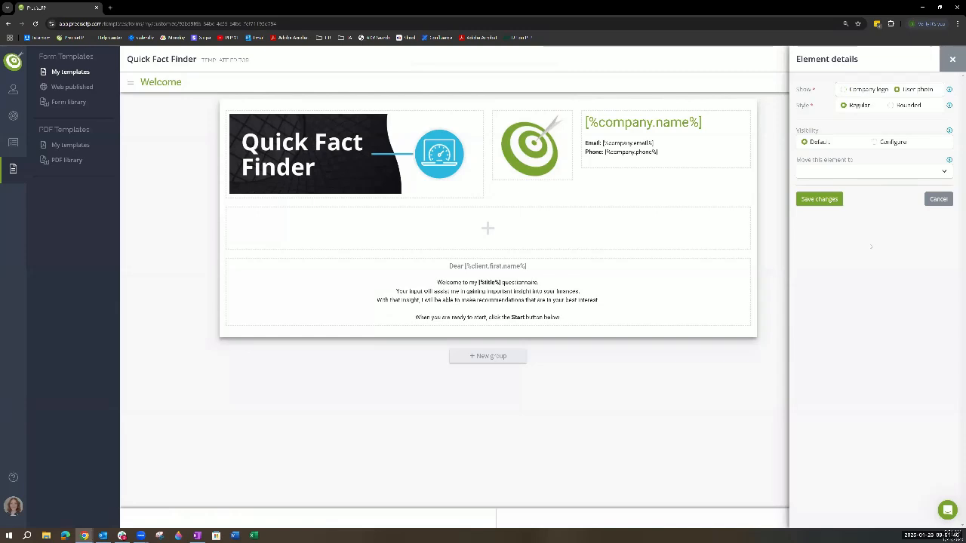
{"action": "left_click", "coordinate": [819, 199]}
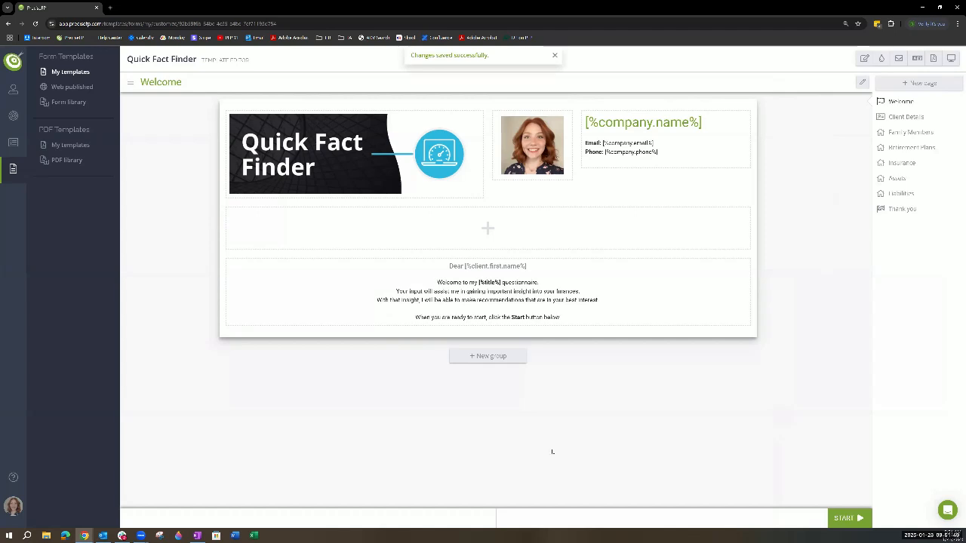
- Examine the company contact textbox's content, including its company name macro, and close the details without saving
{"action": "left_click", "coordinate": [712, 242]}
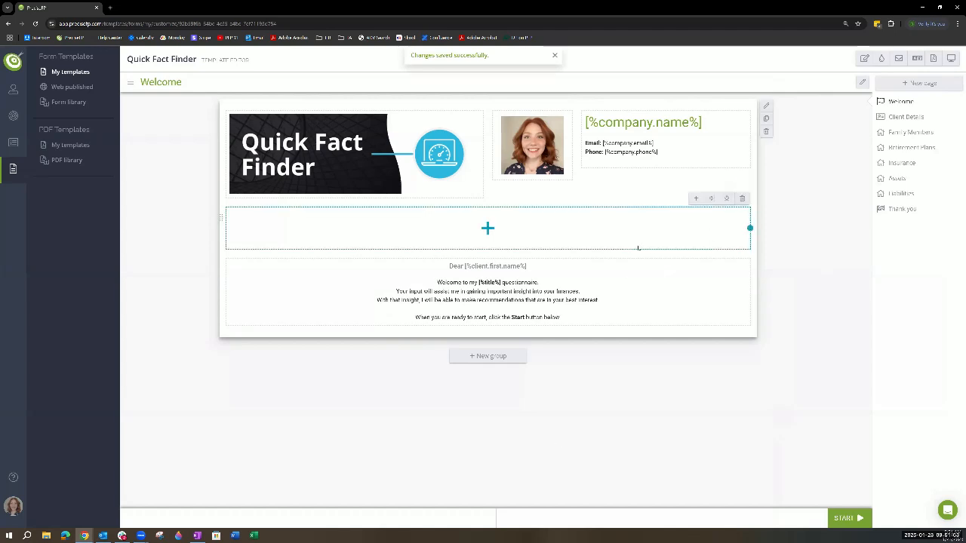
{"action": "double_click", "coordinate": [682, 156]}
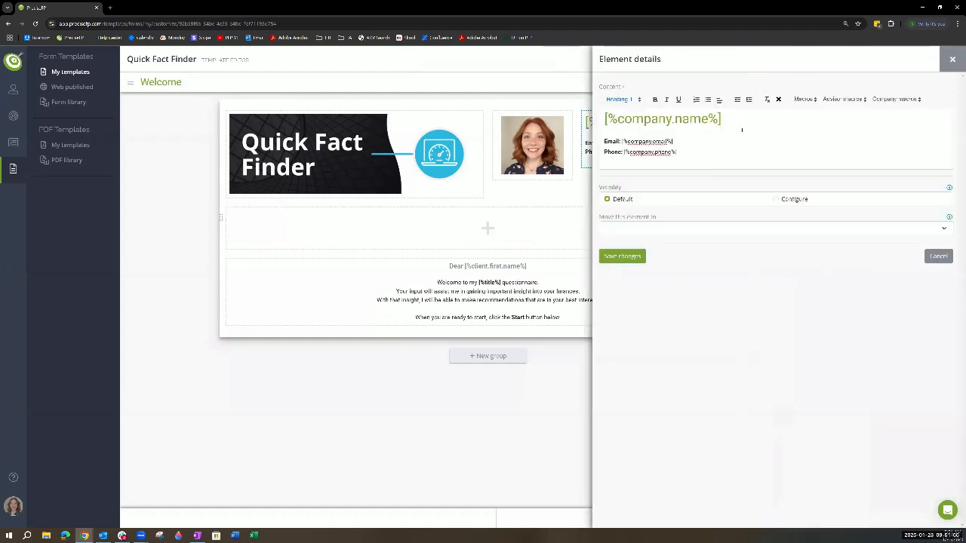
{"action": "left_click_drag", "start_coordinate": [722, 119], "coordinate": [603, 119]}
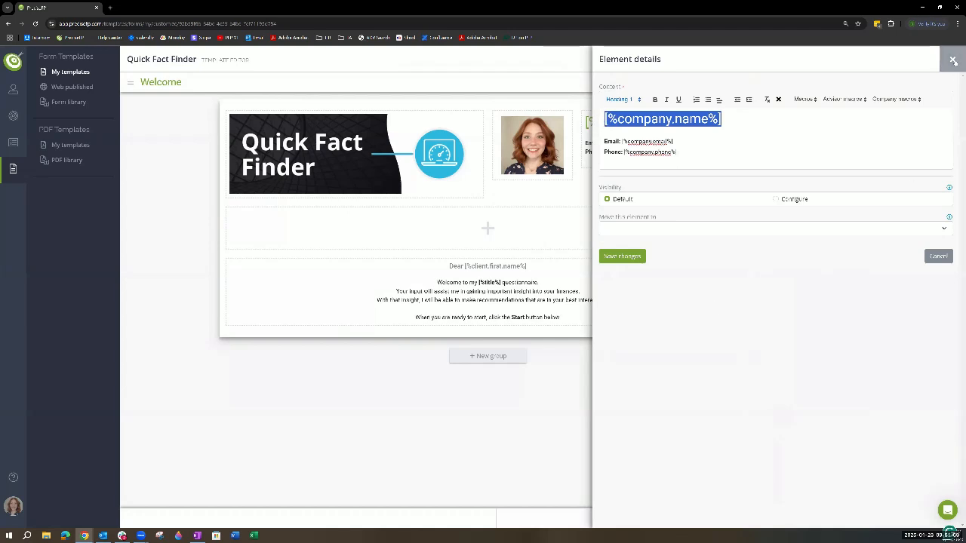
{"action": "left_click", "coordinate": [952, 60]}
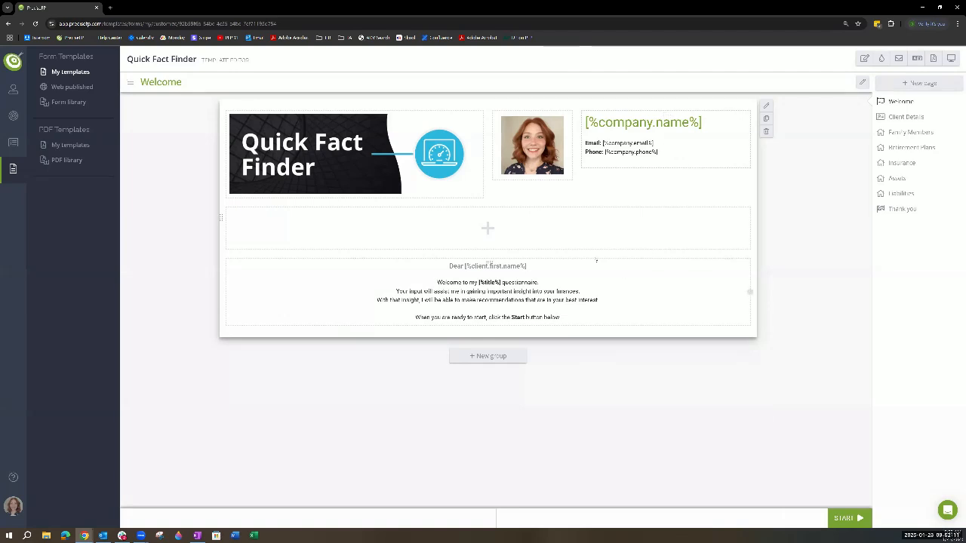
- View the general and advisor macros available for the welcome message textbox, and close its details without saving
{"action": "double_click", "coordinate": [590, 270]}
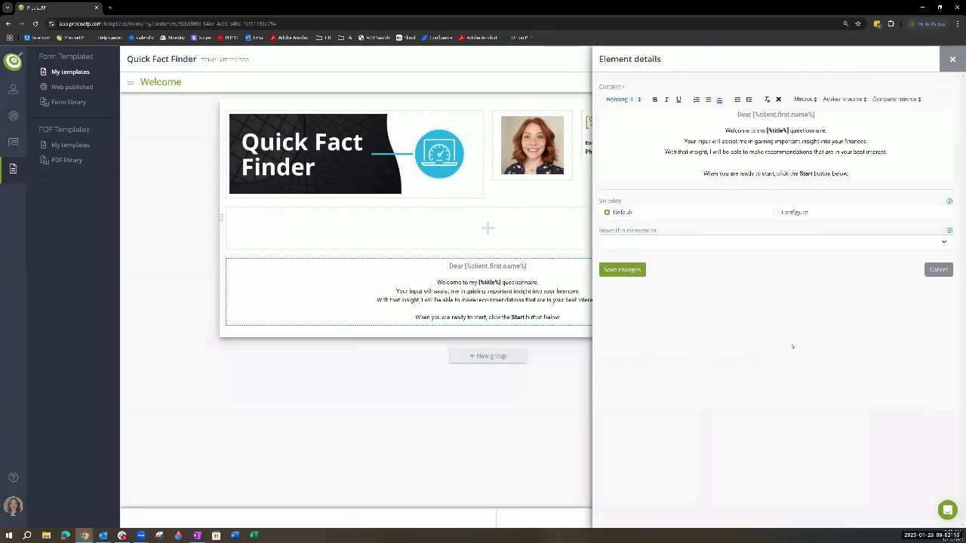
{"action": "left_click", "coordinate": [811, 99]}
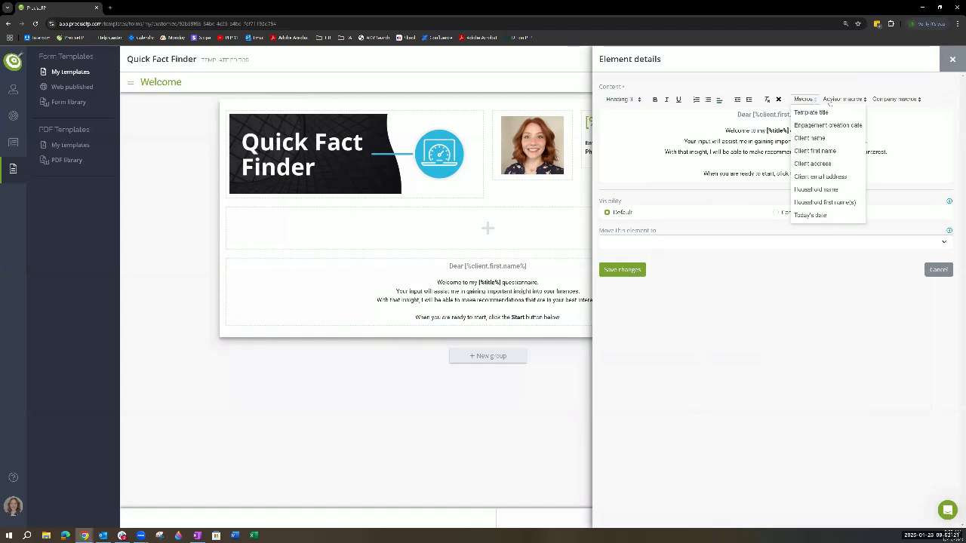
{"action": "left_click", "coordinate": [835, 100]}
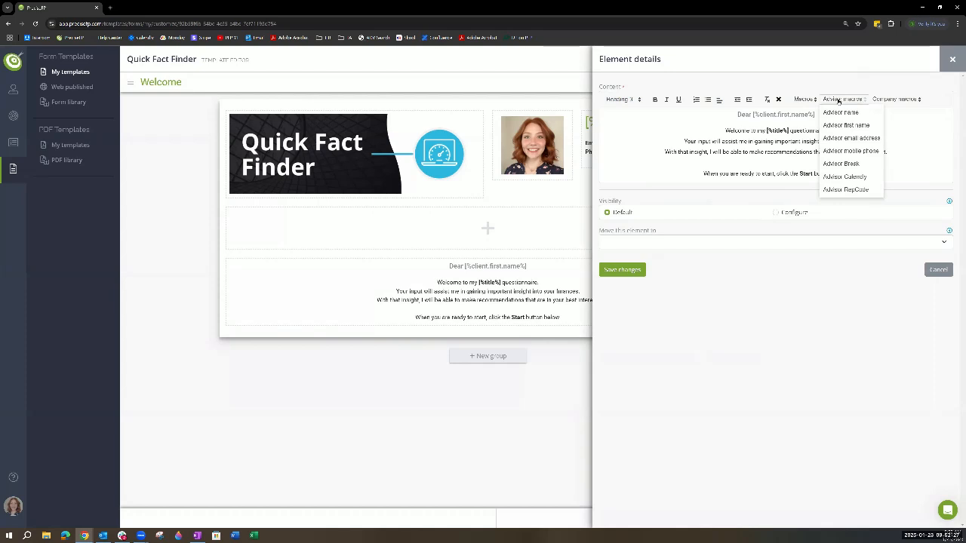
{"action": "left_click", "coordinate": [805, 100]}
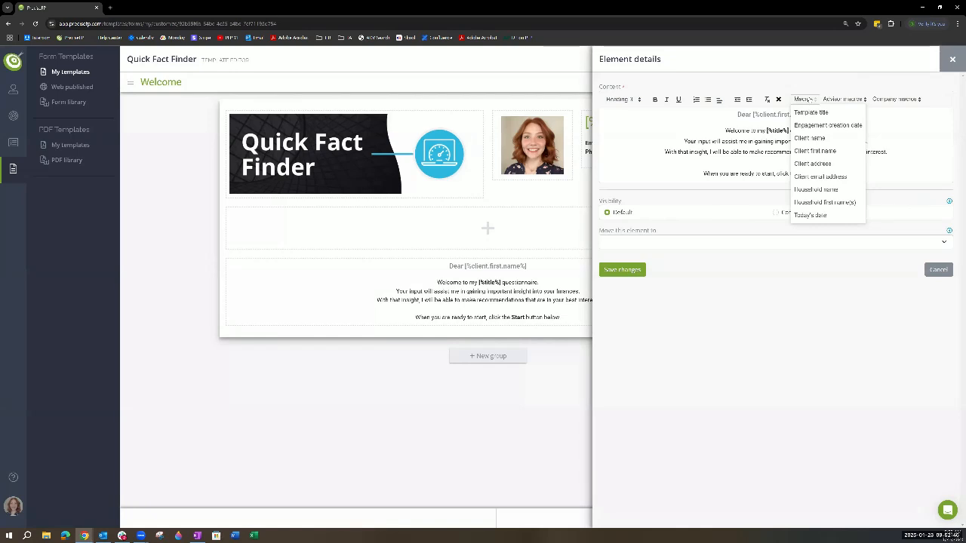
{"action": "left_click", "coordinate": [827, 379]}
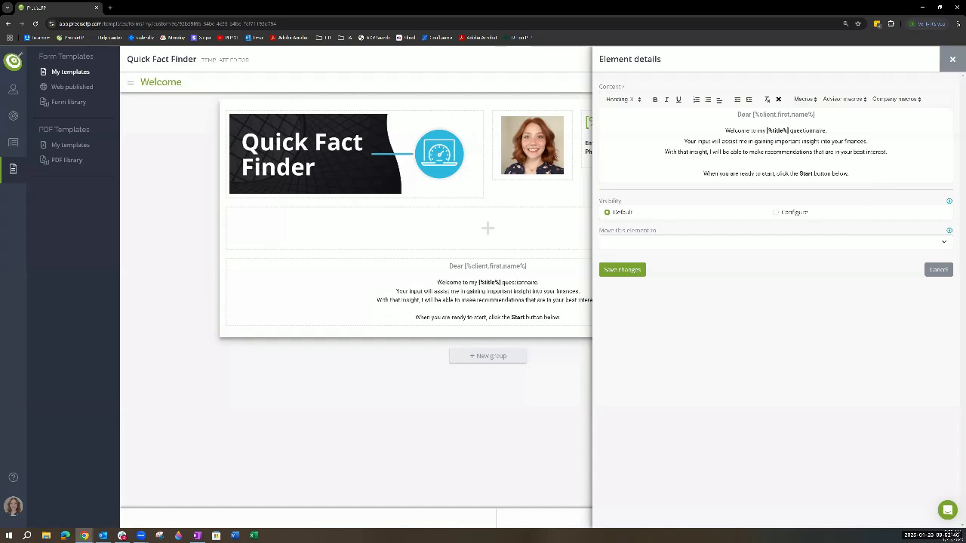
{"action": "left_click", "coordinate": [953, 60]}
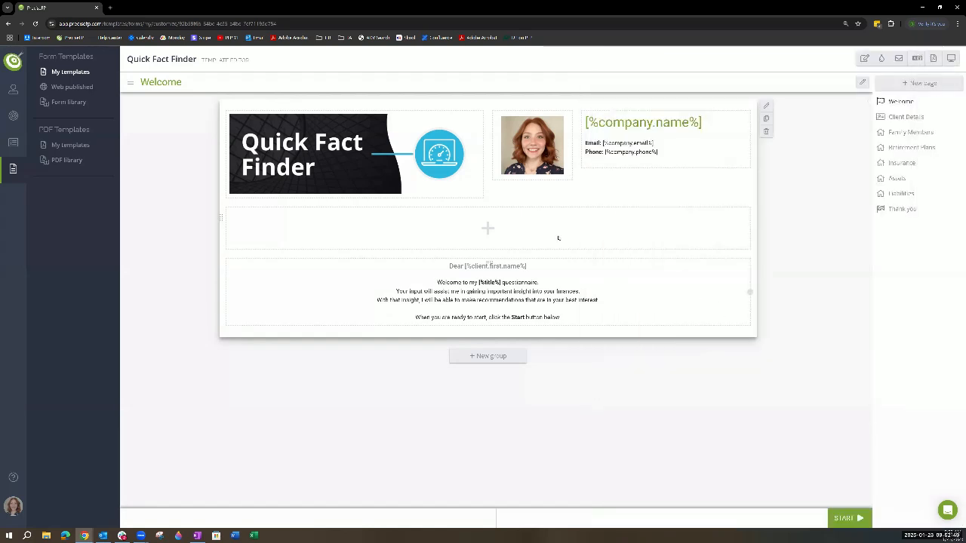
- For the empty cell, view a new button element's color and configured visibility options, and close the form without creating the button
{"action": "left_click", "coordinate": [695, 199]}
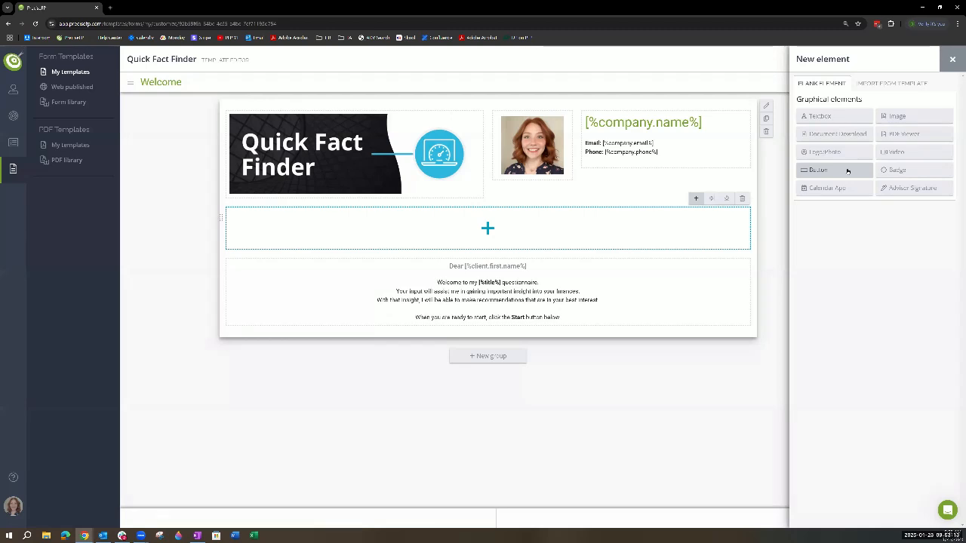
{"action": "left_click", "coordinate": [834, 170]}
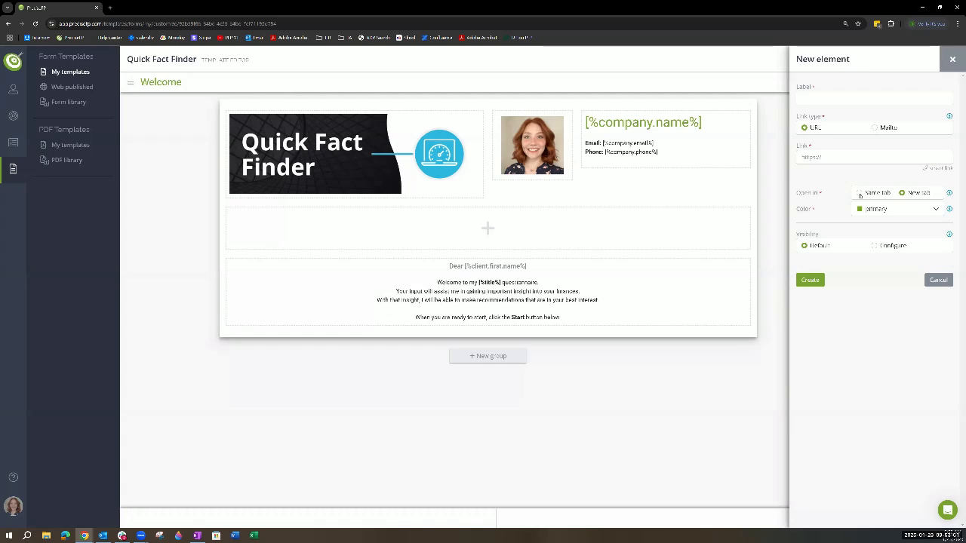
{"action": "left_click", "coordinate": [911, 212]}
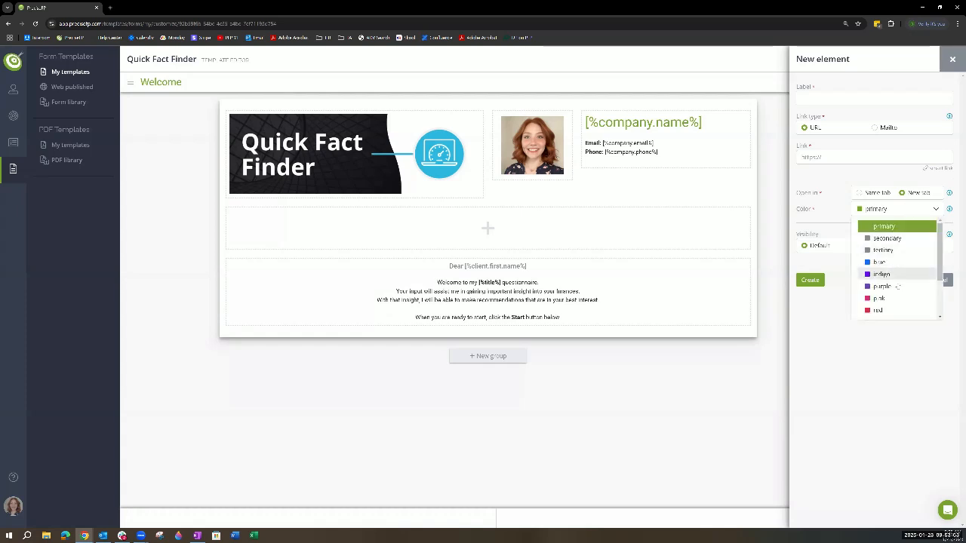
{"action": "scroll", "coordinate": [898, 295], "scroll_direction": "down", "scroll_amount": 3}
{"action": "left_click", "coordinate": [834, 352]}
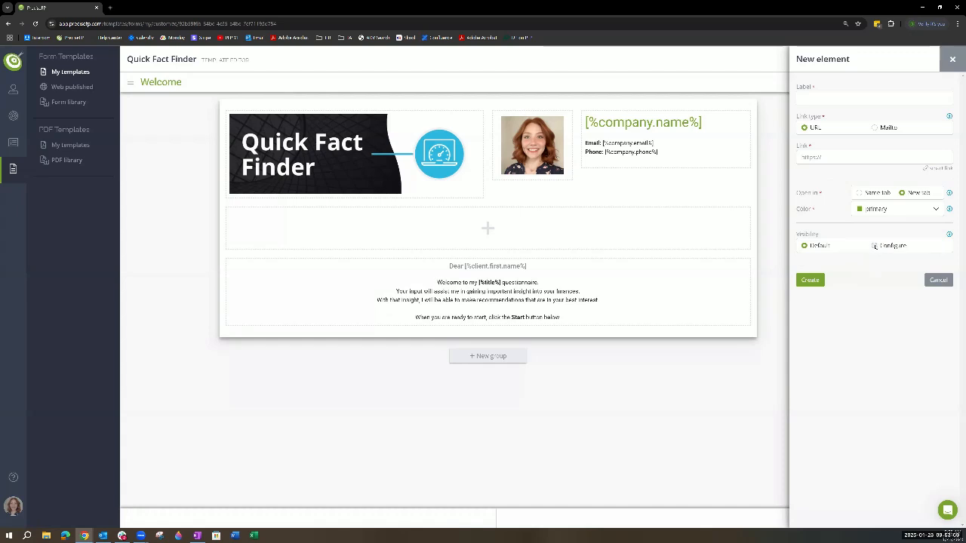
{"action": "left_click", "coordinate": [874, 247]}
{"action": "left_click", "coordinate": [938, 248]}
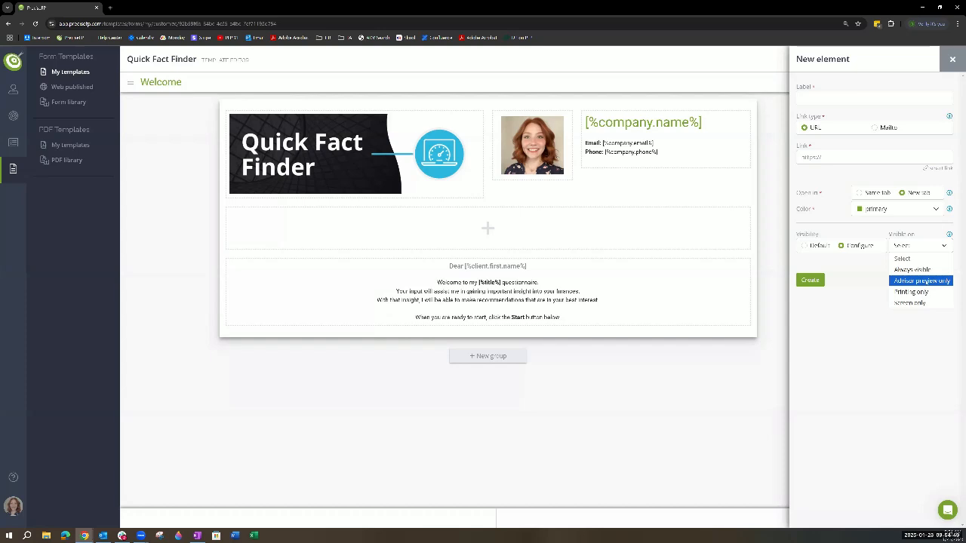
{"action": "left_click", "coordinate": [843, 374]}
{"action": "left_click", "coordinate": [952, 58]}
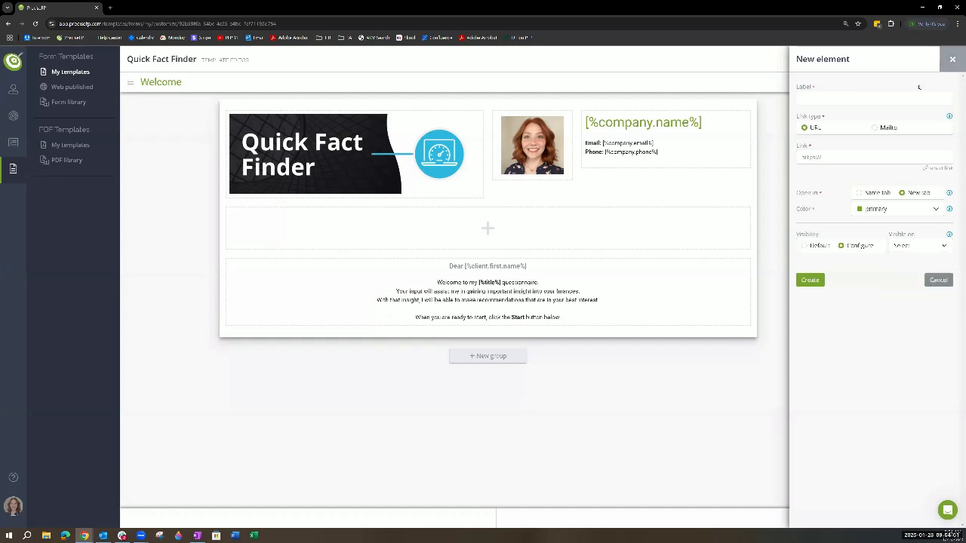
- Add a calendar app element to the Welcome page's empty cell, using Calendly as provider and the PreciseFP demo booking link
{"action": "left_click", "coordinate": [696, 199]}
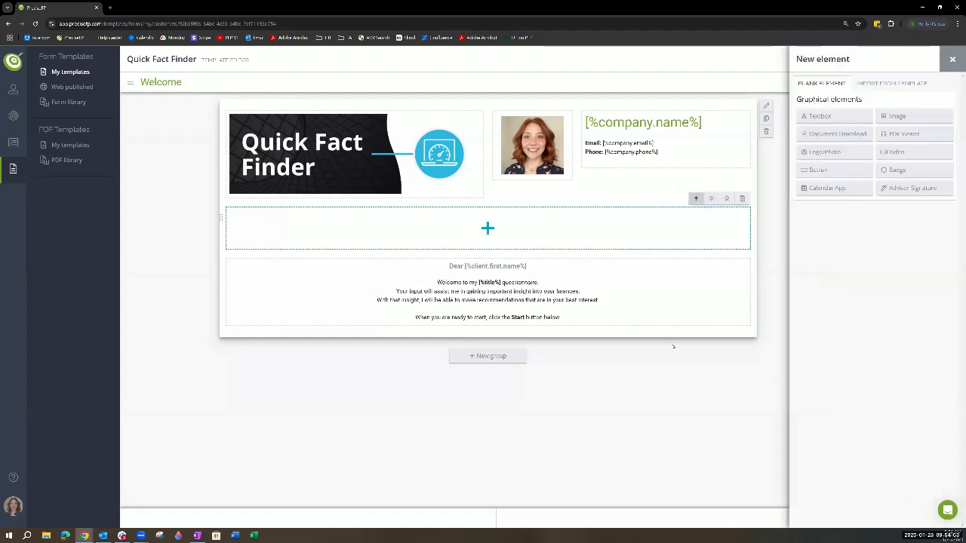
{"action": "left_click", "coordinate": [831, 188]}
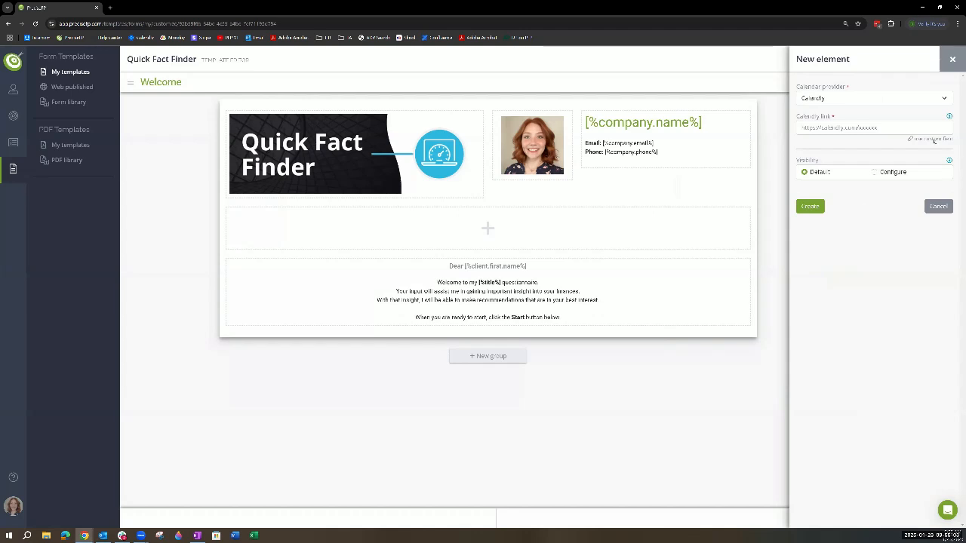
{"action": "left_click", "coordinate": [945, 99]}
{"action": "type", "text": "https://calendly.com/d/crpc-fws-zn4/demo-pp"}
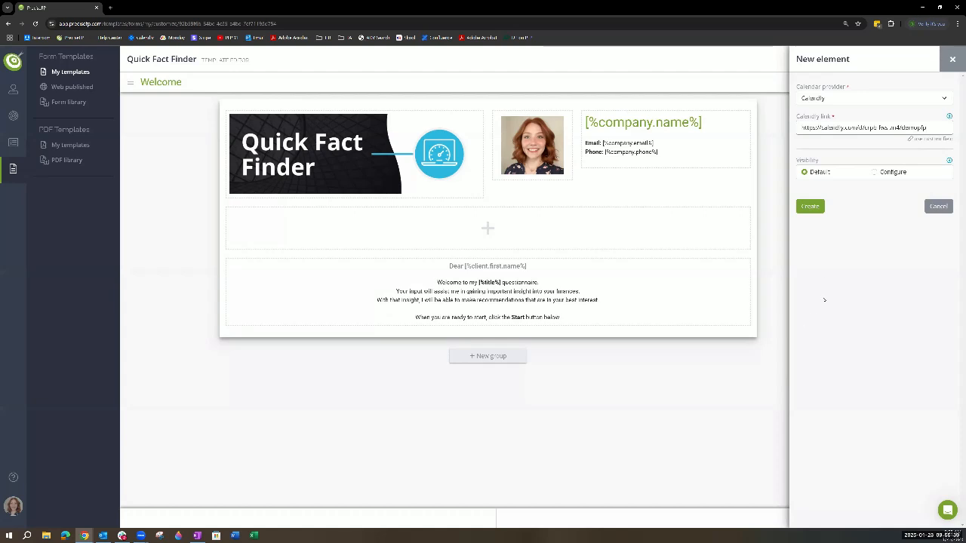
{"action": "left_click", "coordinate": [810, 206]}
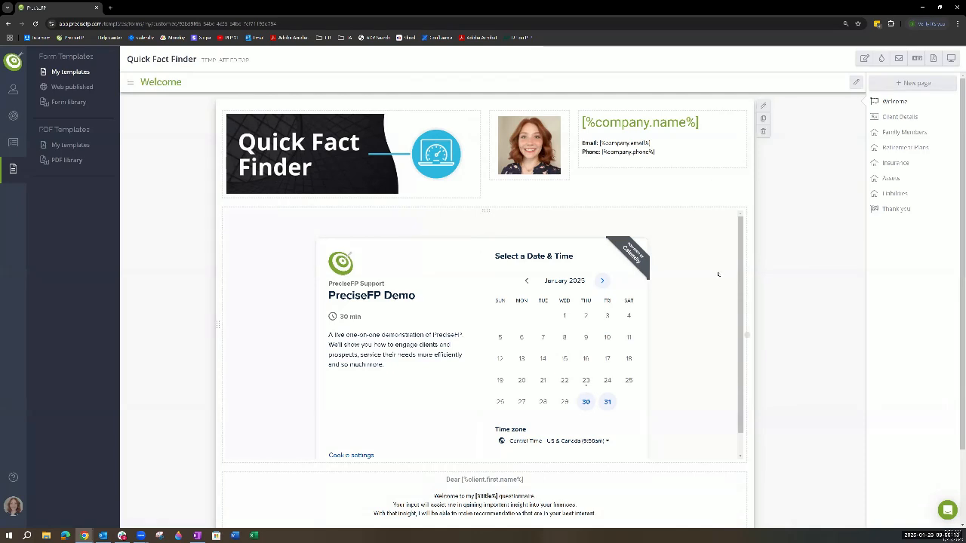
- Open the Client Details page's details, try disabling the co-client area or button, set it back to Enabled, and save
{"action": "left_click", "coordinate": [898, 117]}
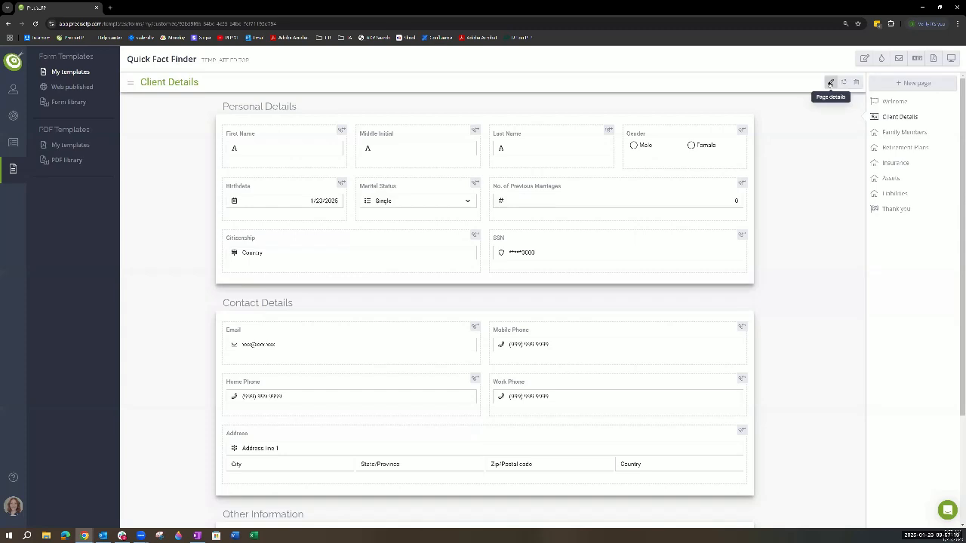
{"action": "left_click", "coordinate": [830, 83]}
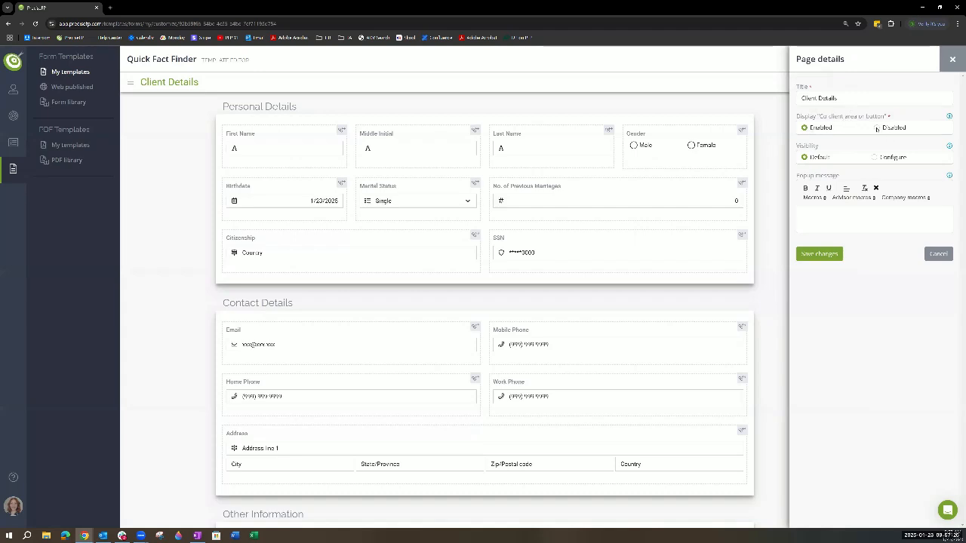
{"action": "left_click", "coordinate": [878, 128]}
{"action": "left_click_drag", "start_coordinate": [891, 117], "coordinate": [797, 116]}
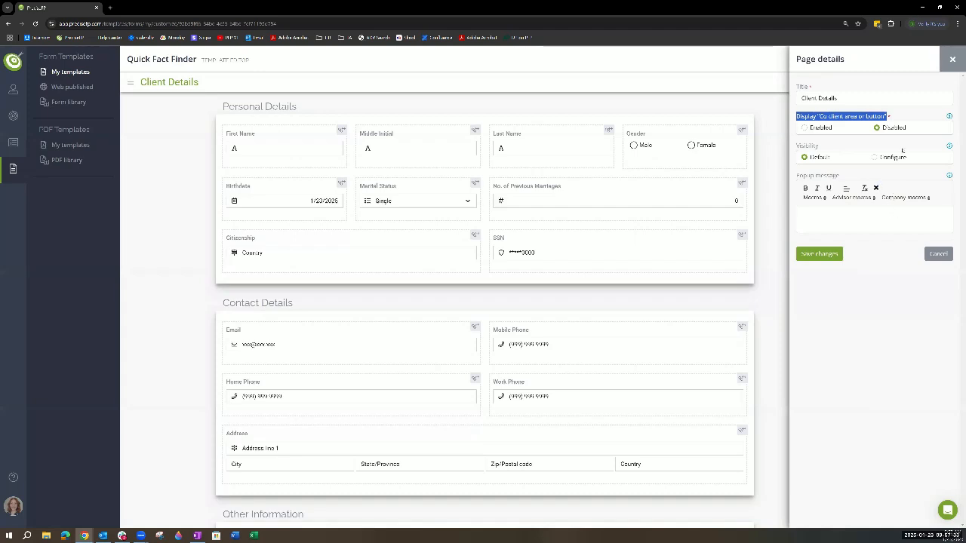
{"action": "left_click", "coordinate": [805, 128]}
{"action": "left_click", "coordinate": [847, 225]}
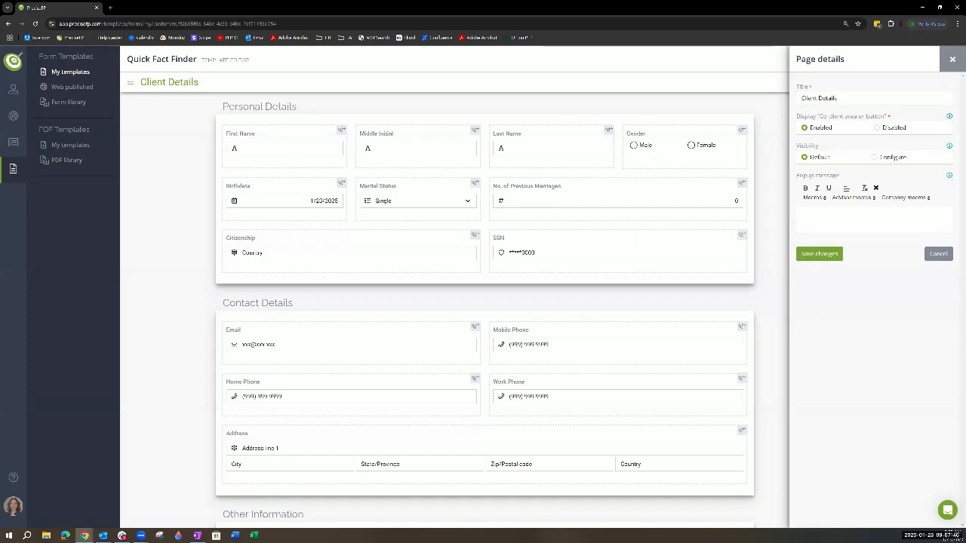
{"action": "left_click", "coordinate": [829, 255]}
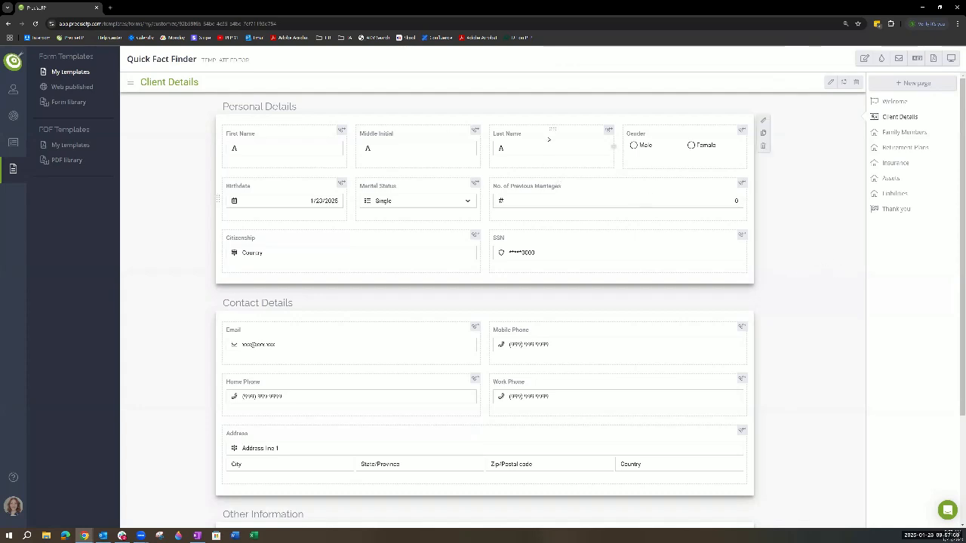
- Retitle the Last Name element as "Surname" in its details and show its synchronization options, without saving
{"action": "left_click", "coordinate": [548, 139]}
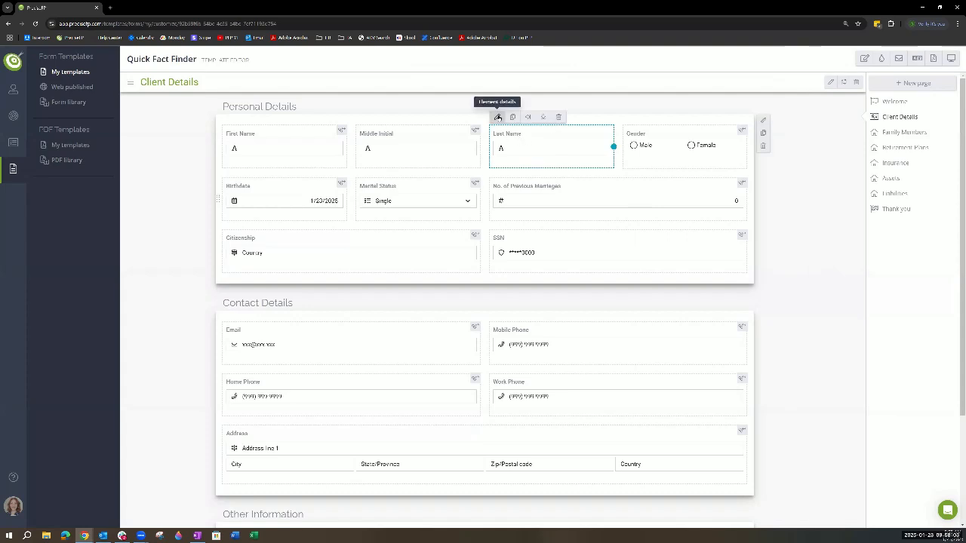
{"action": "double_click", "coordinate": [542, 139]}
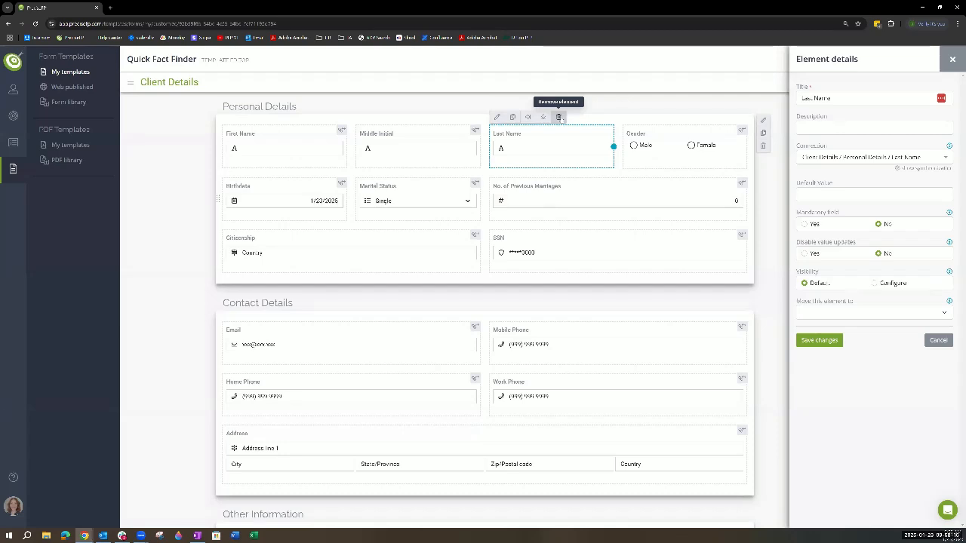
{"action": "left_click_drag", "start_coordinate": [850, 98], "coordinate": [774, 93]}
{"action": "type", "text": "S"}
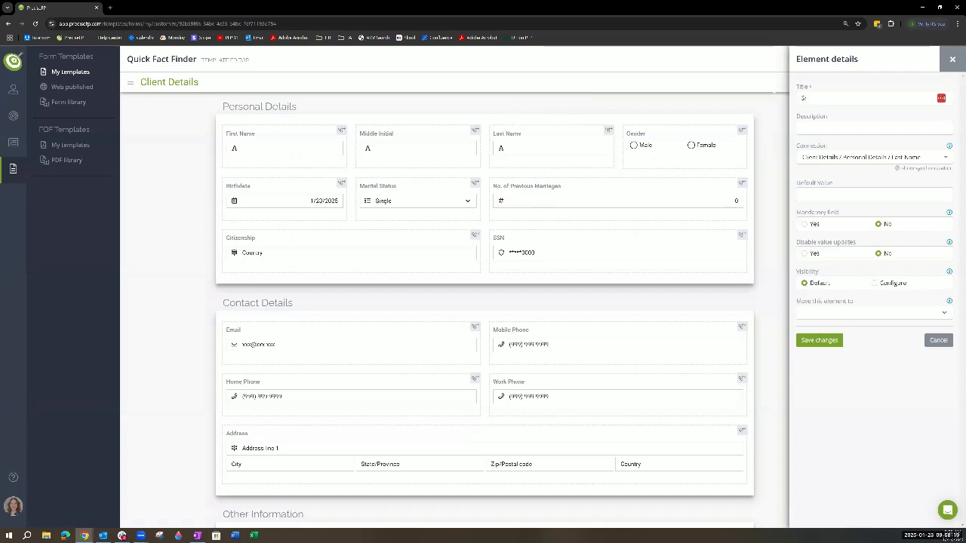
{"action": "type", "text": "urname"}
{"action": "left_click", "coordinate": [809, 126]}
{"action": "left_click", "coordinate": [925, 169]}
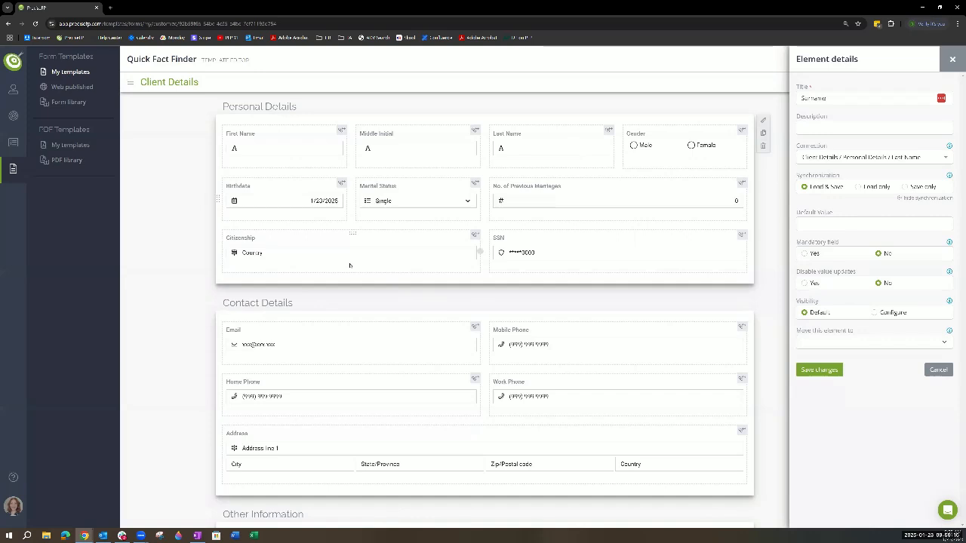
- Insert a row below the Citizenship element and begin a text field in it titled "Favorite Beverage?"
{"action": "left_click", "coordinate": [276, 221]}
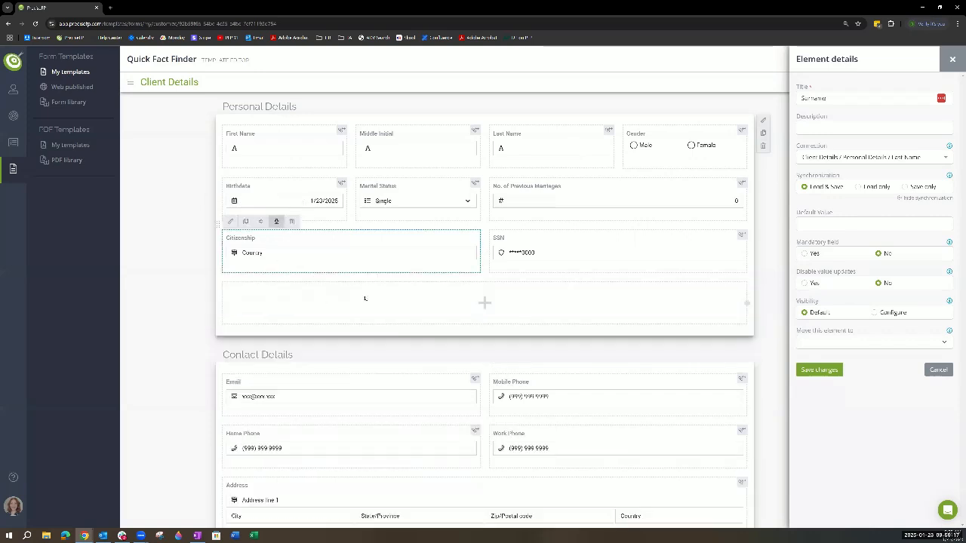
{"action": "left_click", "coordinate": [693, 273]}
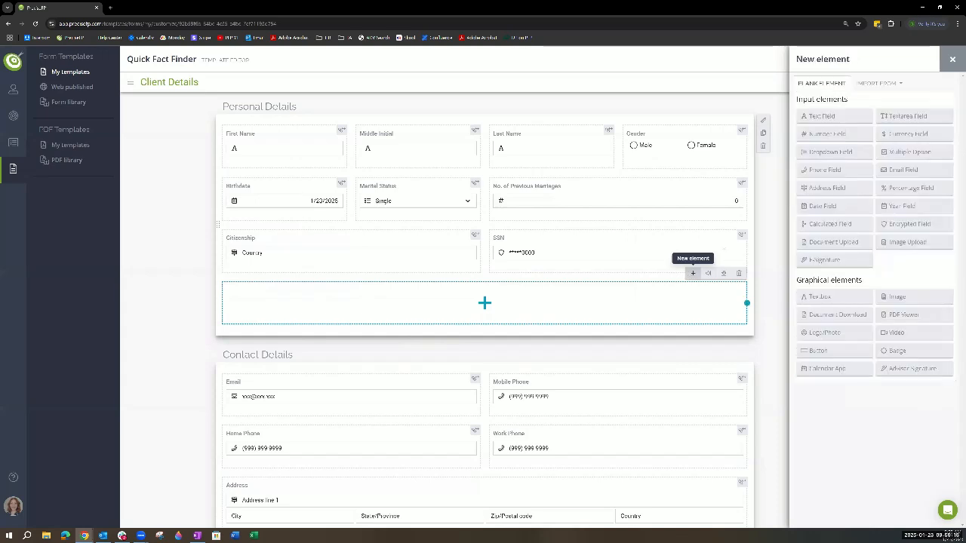
{"action": "left_click", "coordinate": [823, 116]}
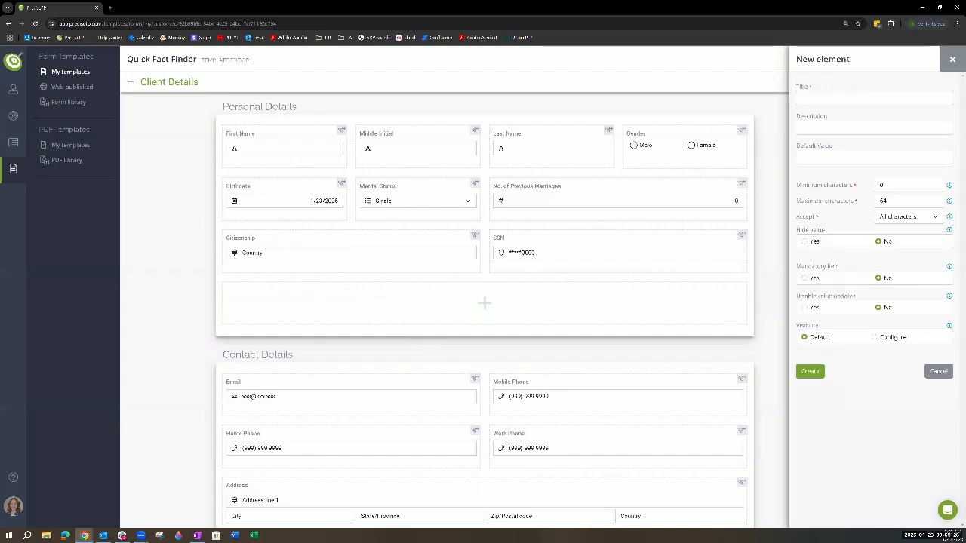
{"action": "type", "text": "Favorite Beverage?"}
- Make the new text field mandatory, keep all characters accepted and value updates not disabled, and create the field
{"action": "left_click", "coordinate": [804, 279]}
{"action": "left_click", "coordinate": [874, 157]}
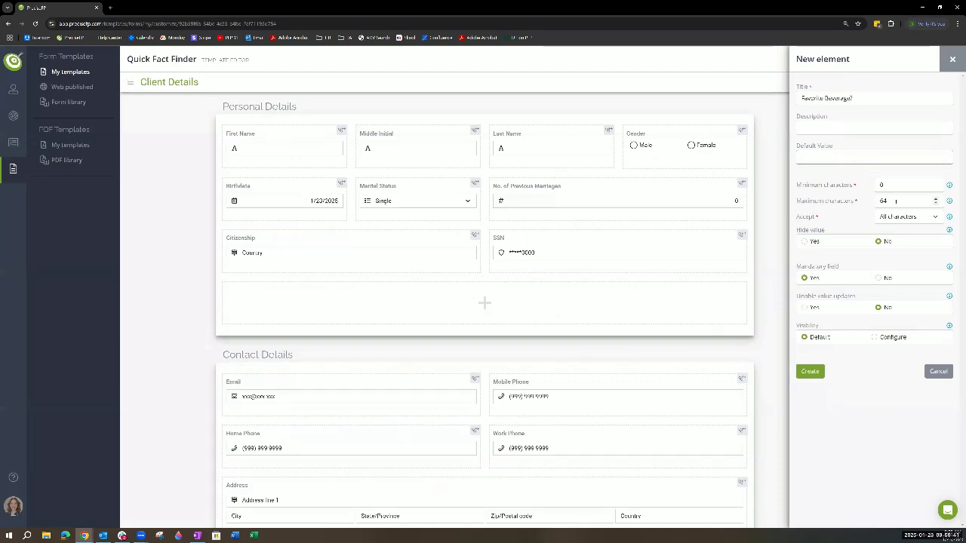
{"action": "left_click", "coordinate": [910, 217]}
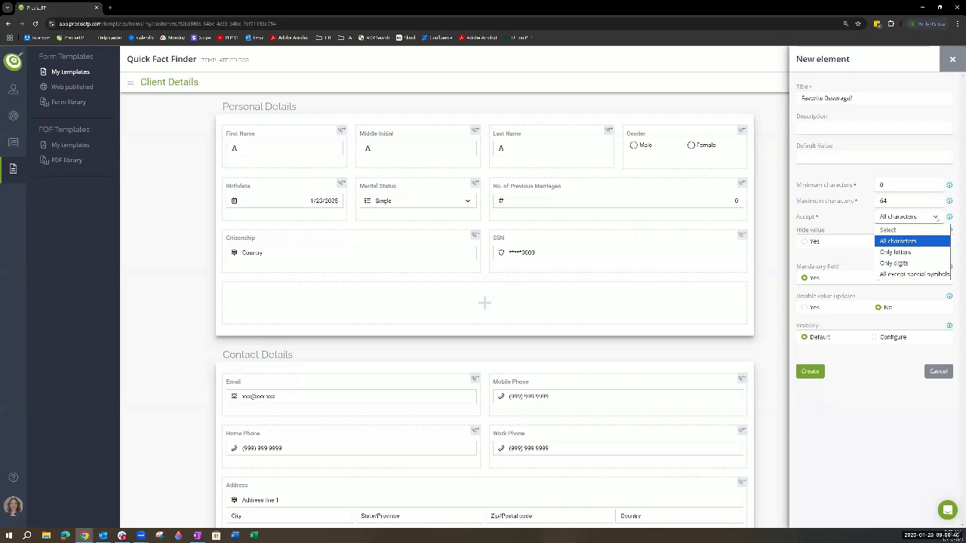
{"action": "left_click", "coordinate": [911, 223]}
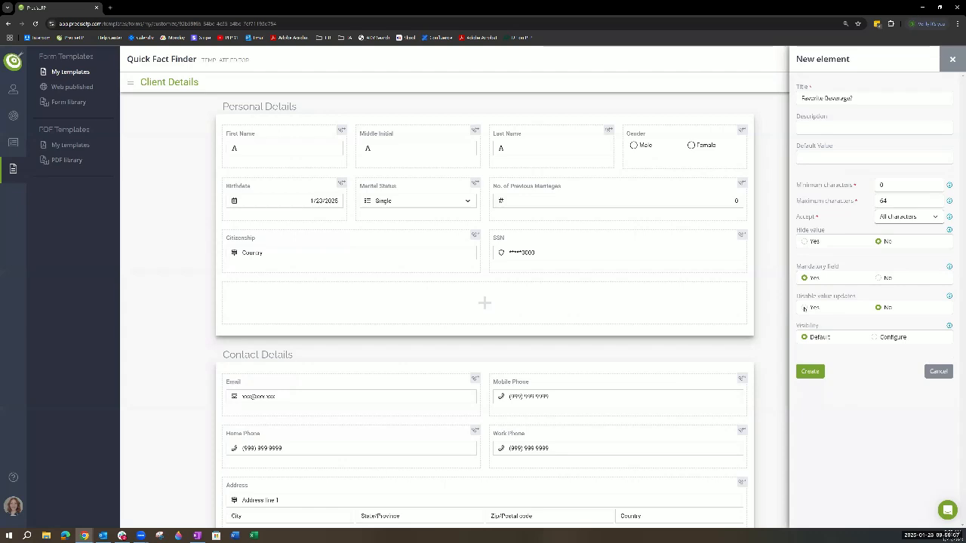
{"action": "left_click", "coordinate": [804, 308]}
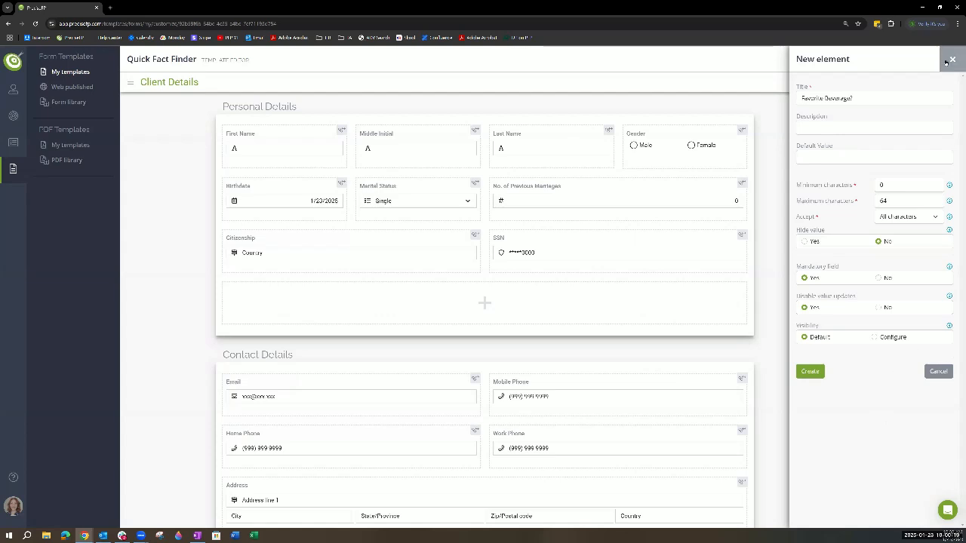
{"action": "left_click", "coordinate": [878, 308]}
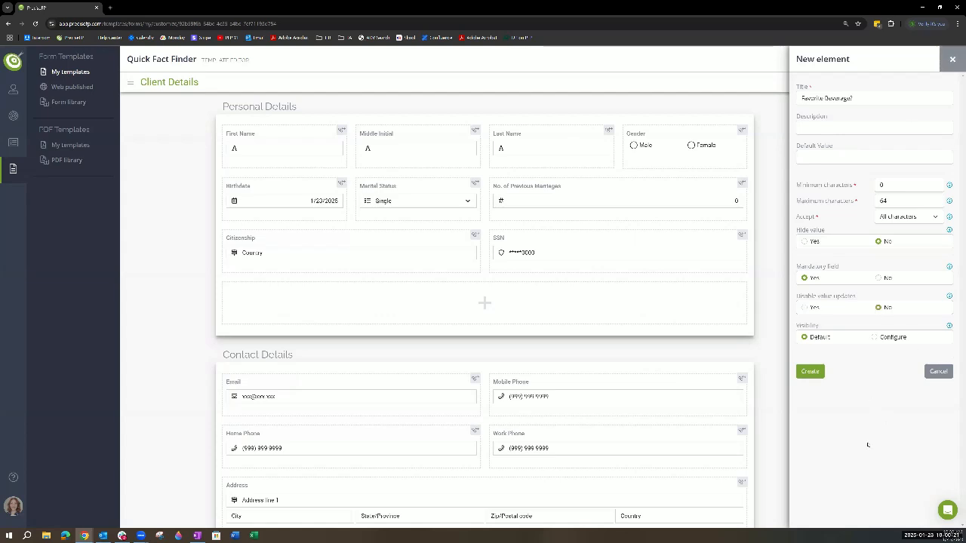
{"action": "left_click", "coordinate": [817, 371]}
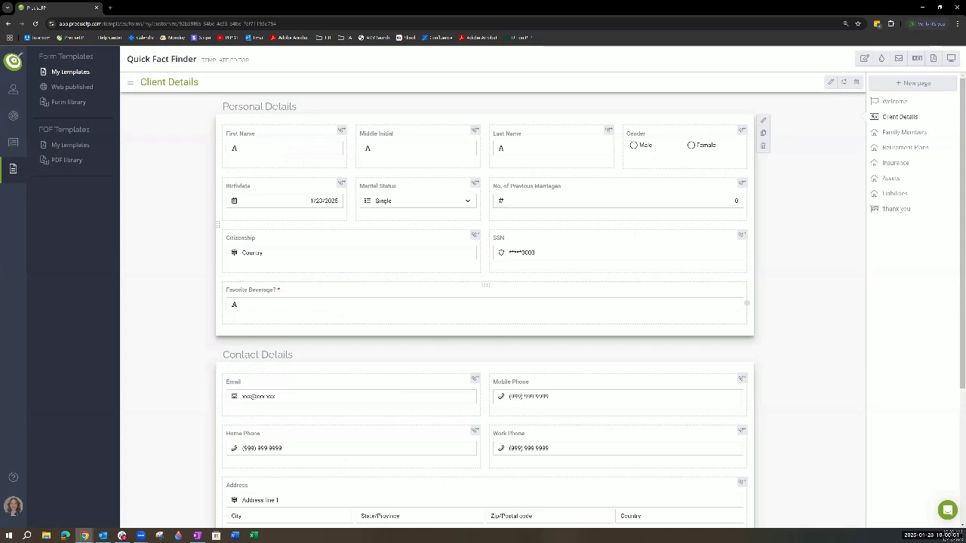
- Show the account settings options, then search the "Favorite Beverage?" element's connections for "favo" and save it with no connection
{"action": "left_click", "coordinate": [268, 297]}
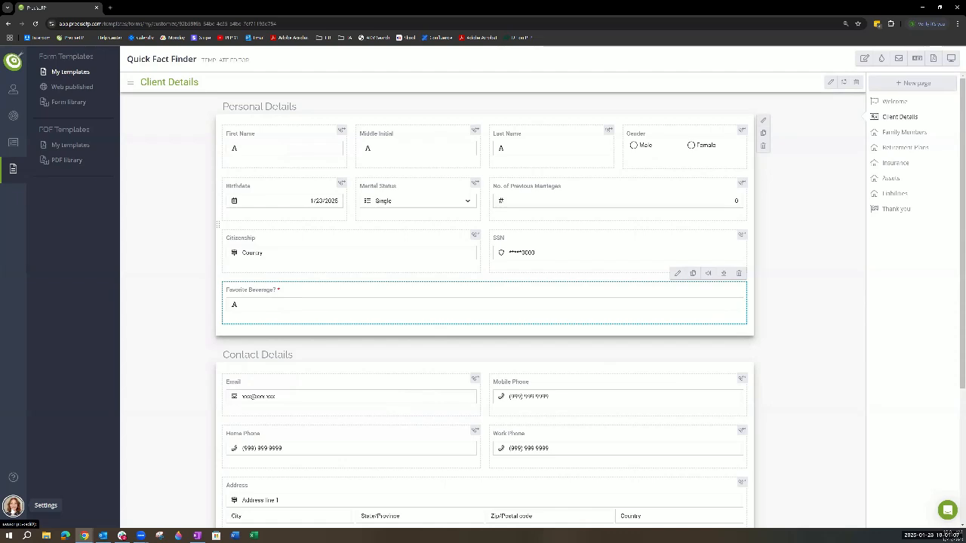
{"action": "left_click", "coordinate": [13, 506]}
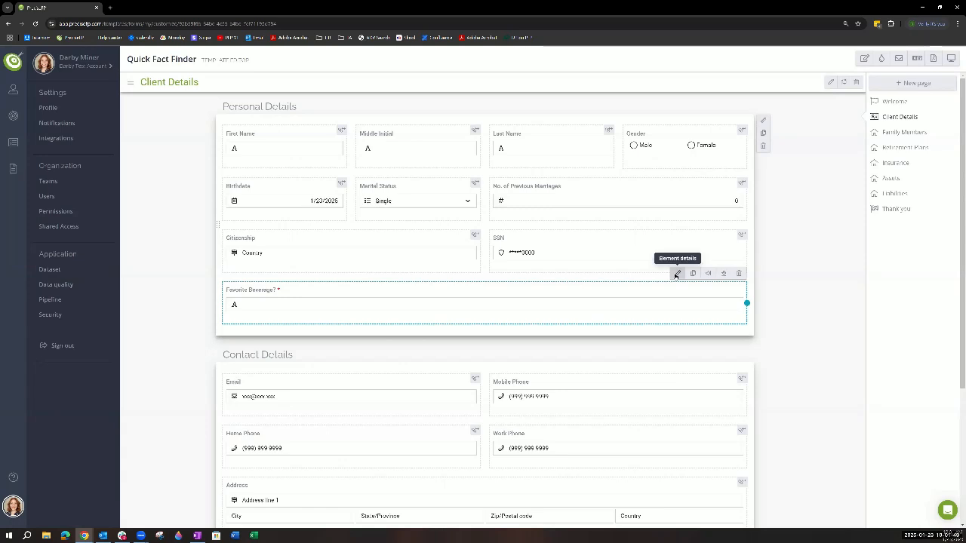
{"action": "left_click", "coordinate": [677, 274]}
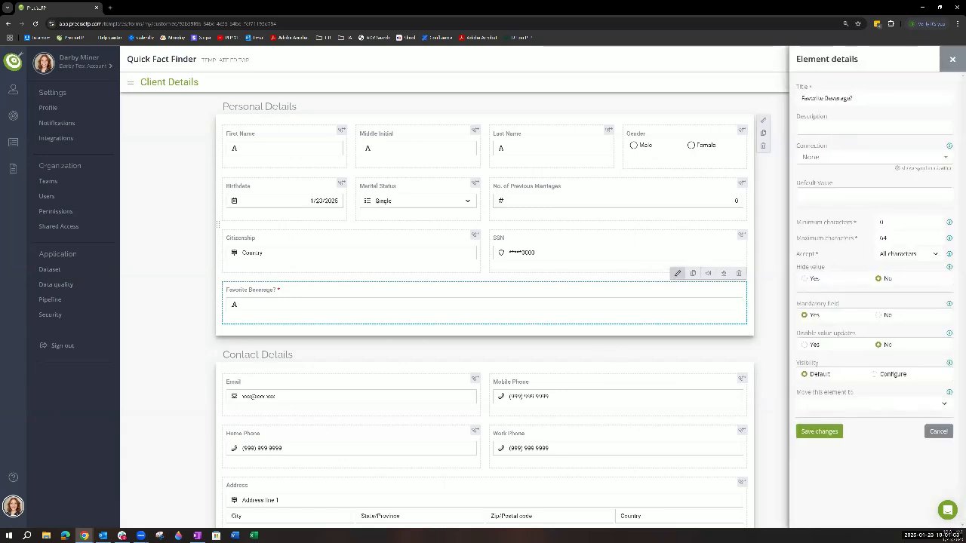
{"action": "left_click", "coordinate": [803, 157]}
{"action": "type", "text": "favo"}
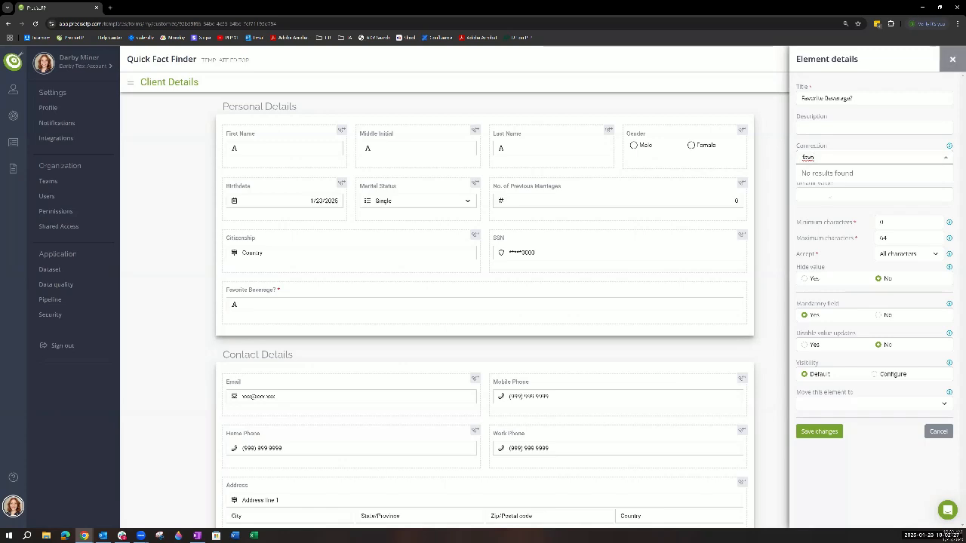
{"action": "left_click", "coordinate": [830, 146]}
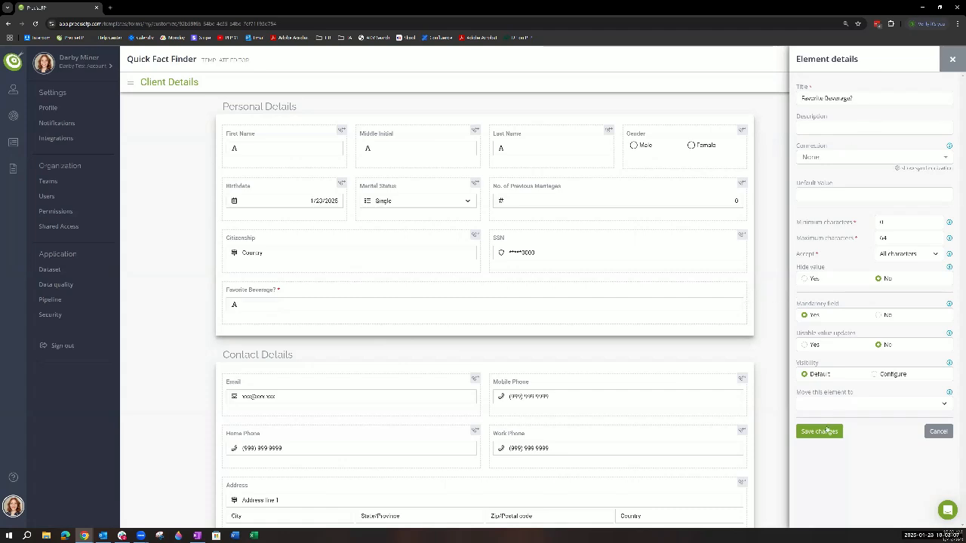
{"action": "left_click", "coordinate": [827, 430]}
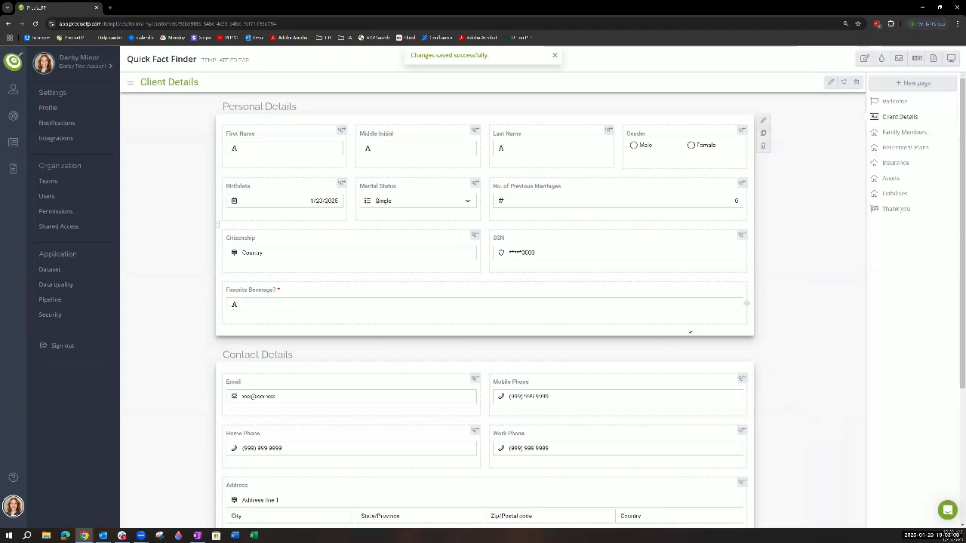
- Insert an empty cell beside the "Favorite Beverage?" element in the same row
{"action": "scroll", "coordinate": [689, 332], "scroll_direction": "down", "scroll_amount": 1}
{"action": "scroll", "coordinate": [681, 330], "scroll_direction": "up", "scroll_amount": 1}
{"action": "left_click", "coordinate": [610, 311]}
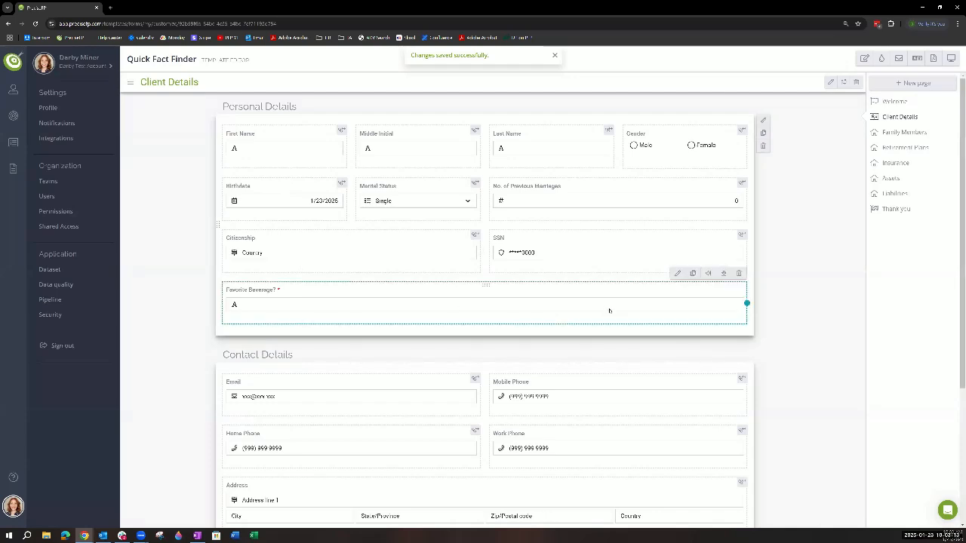
{"action": "left_click", "coordinate": [708, 273]}
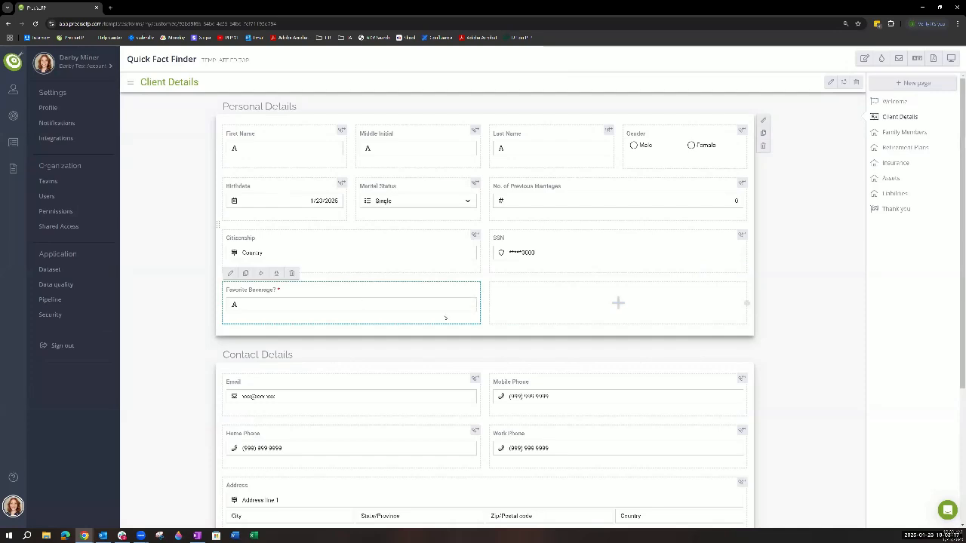
- For the empty cell, view the settings of a new text field and close the form without creating it
{"action": "left_click", "coordinate": [561, 315]}
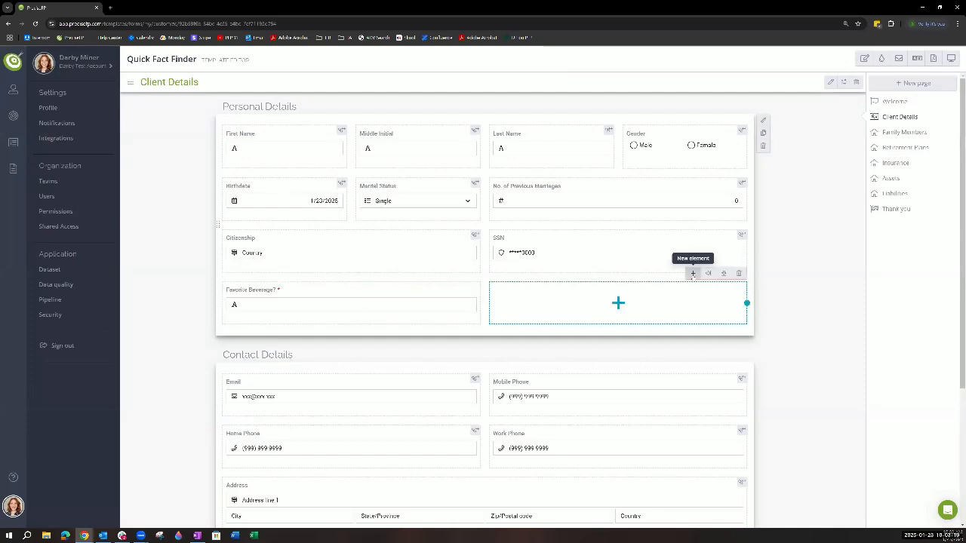
{"action": "left_click", "coordinate": [692, 275]}
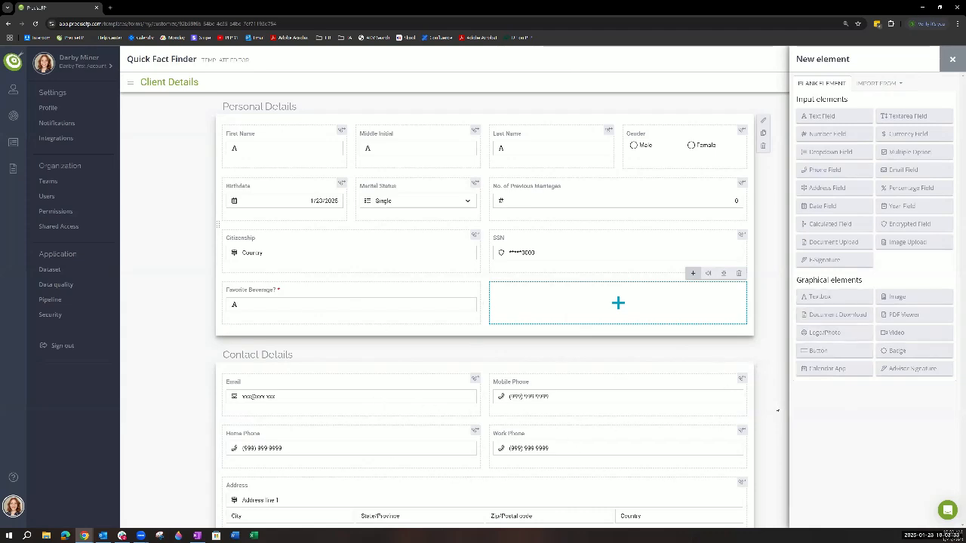
{"action": "left_click", "coordinate": [845, 116]}
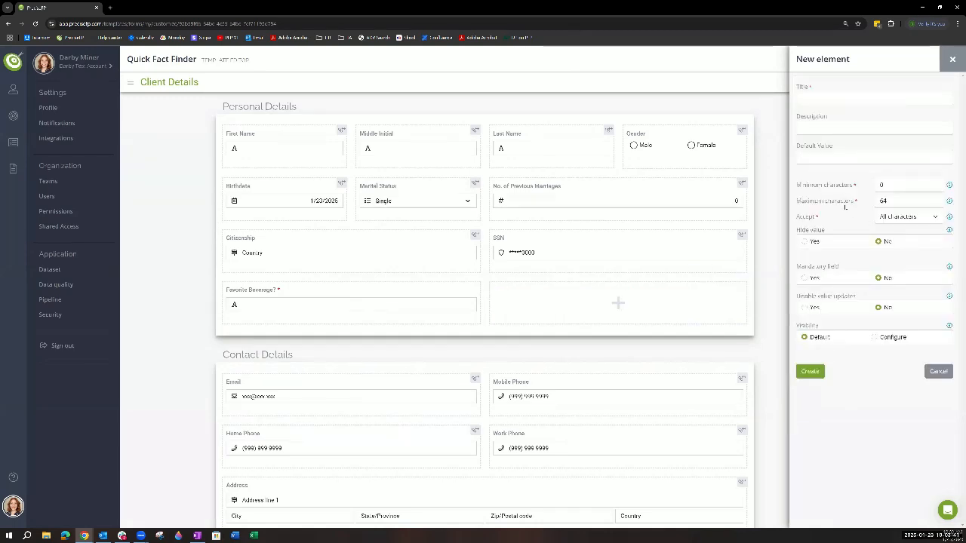
{"action": "left_click", "coordinate": [952, 58]}
- For the empty cell, view a new number field's settings, highlight its maximum value, and cancel without creating the field
{"action": "left_click", "coordinate": [693, 273]}
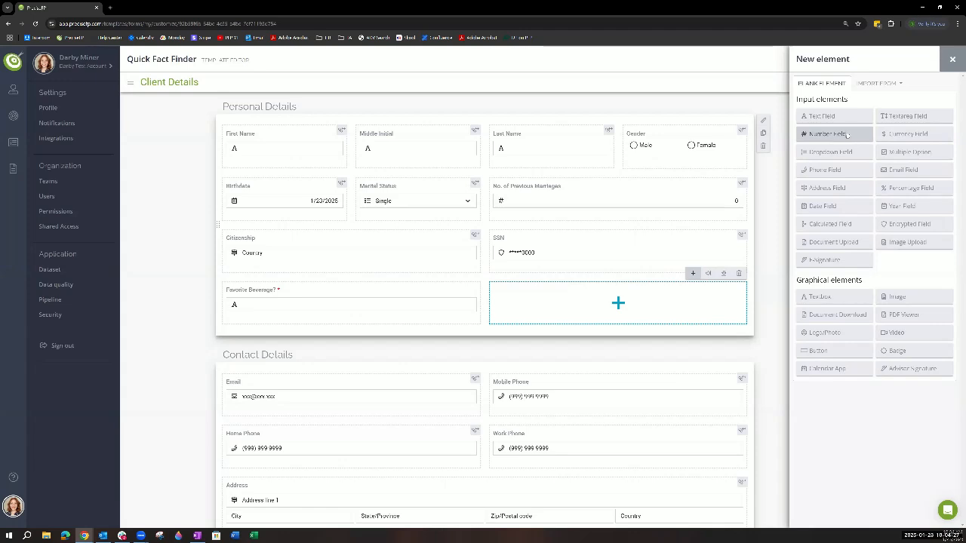
{"action": "left_click", "coordinate": [847, 135]}
{"action": "left_click_drag", "start_coordinate": [933, 201], "coordinate": [862, 211]}
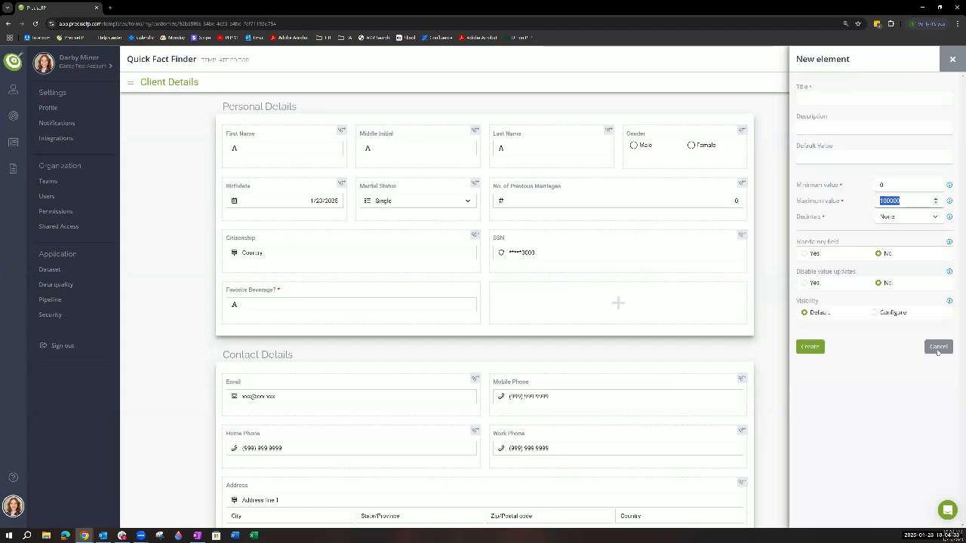
{"action": "left_click", "coordinate": [938, 349]}
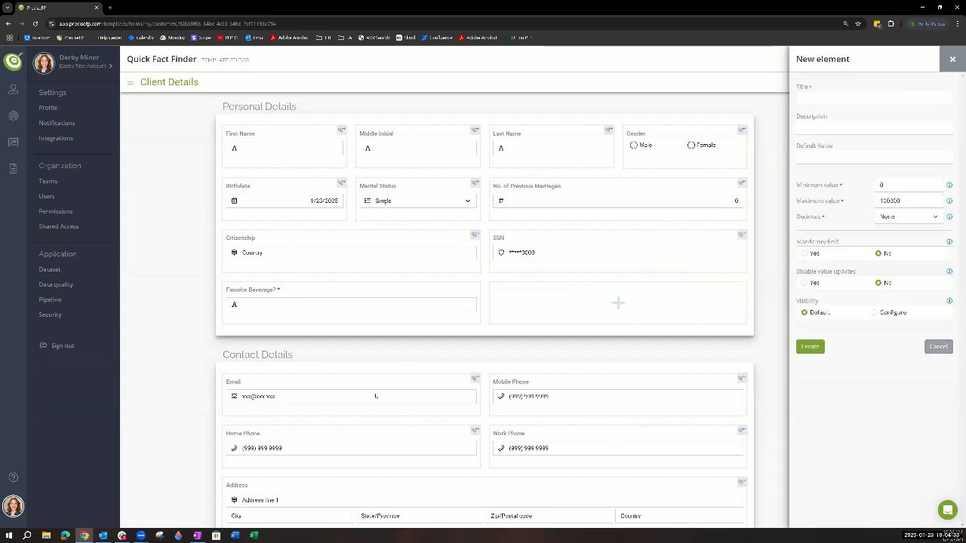
- Start a multiple option element for the empty cell with the allowed values "Yes" and "No"
{"action": "left_click", "coordinate": [534, 317]}
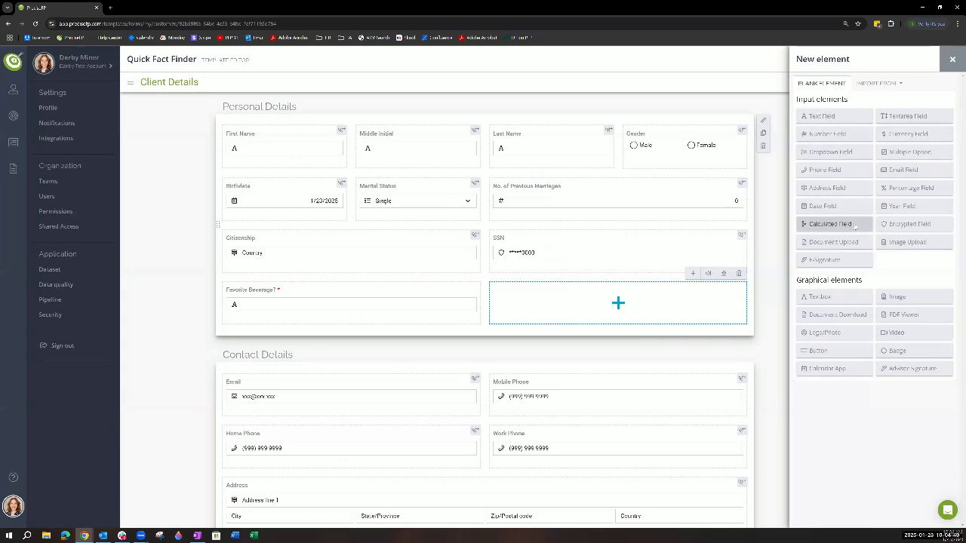
{"action": "left_click", "coordinate": [895, 155]}
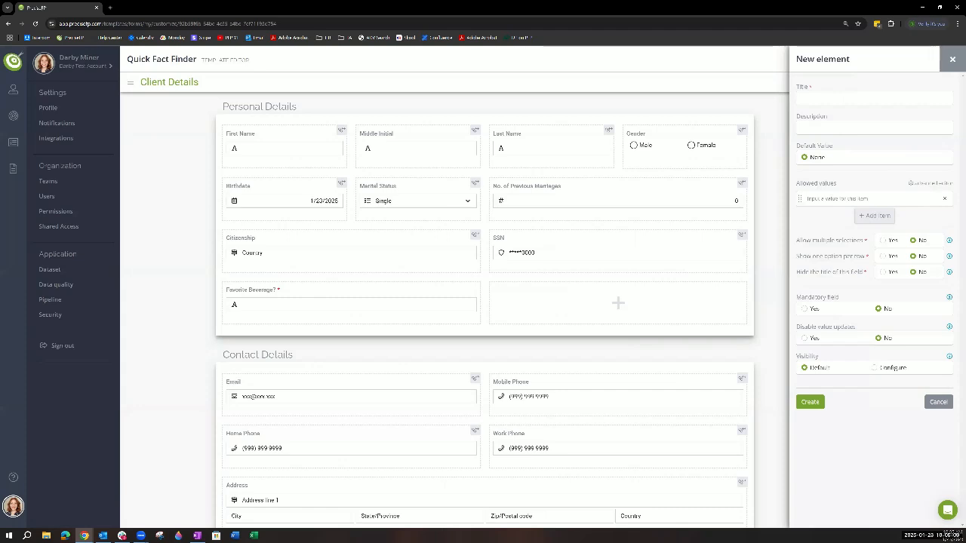
{"action": "type", "text": "Yes"}
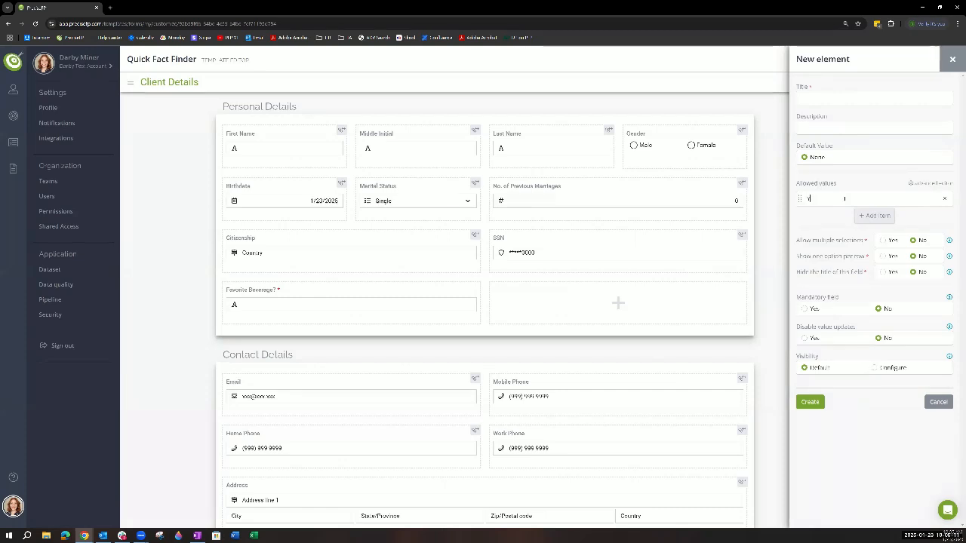
{"action": "left_click", "coordinate": [877, 226]}
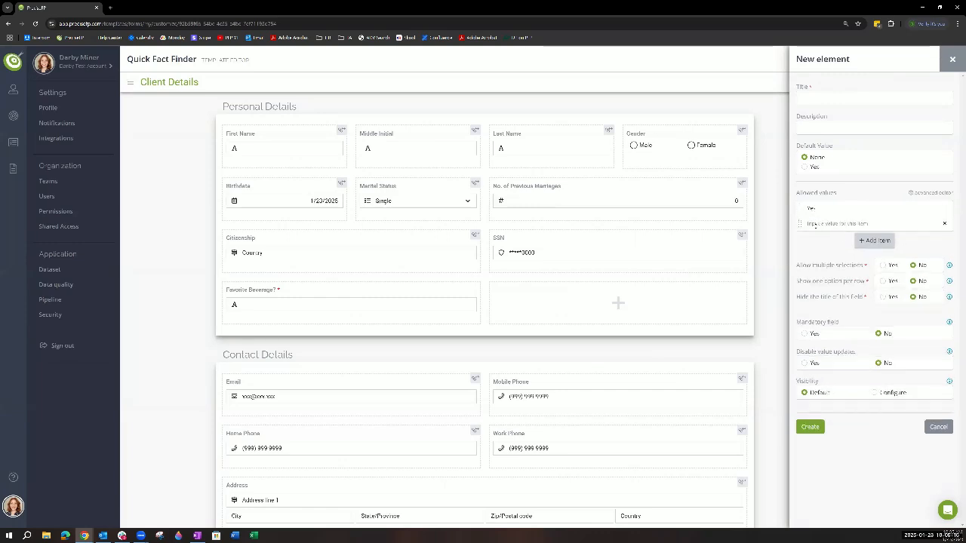
{"action": "type", "text": "No"}
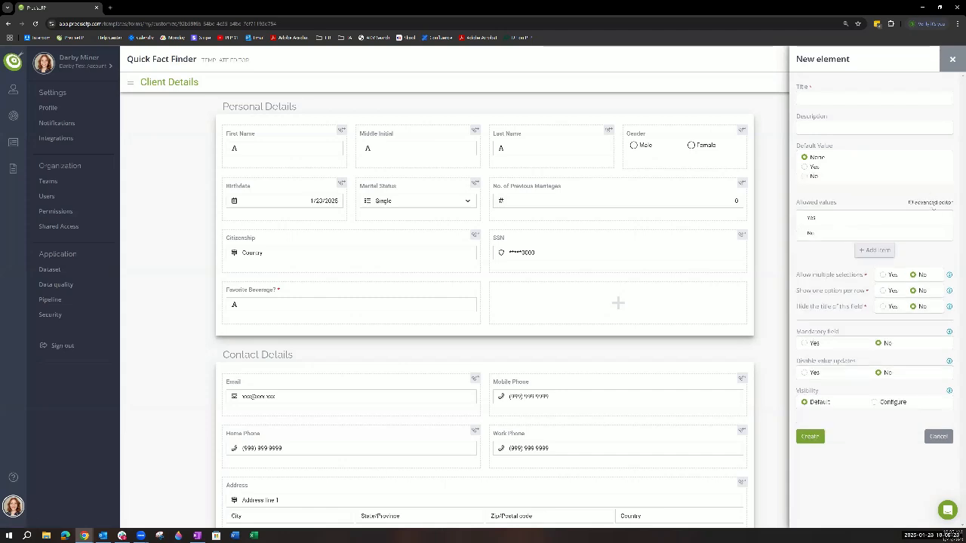
- Show the allowed values in the advanced editor and examine the value paired with the "Yes" label
{"action": "left_click", "coordinate": [933, 206]}
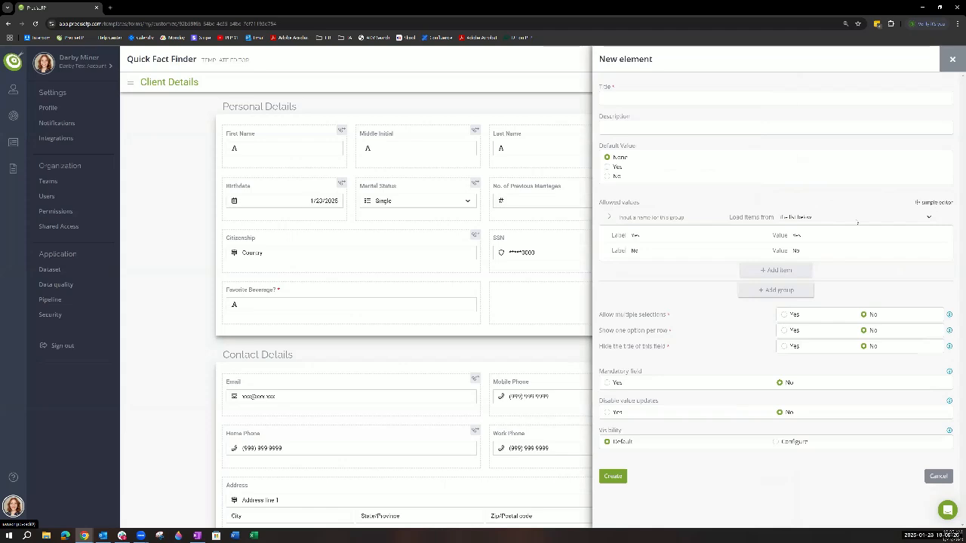
{"action": "left_click_drag", "start_coordinate": [809, 236], "coordinate": [783, 236]}
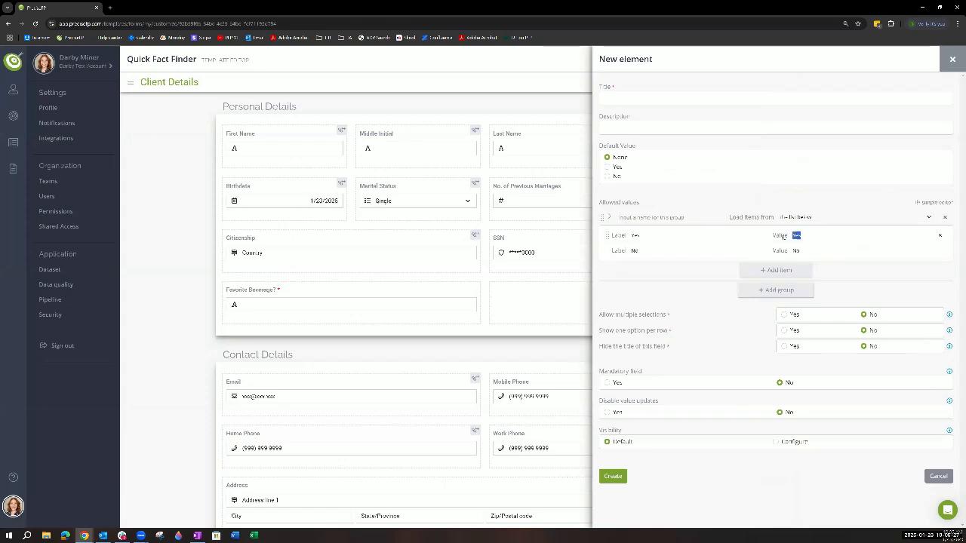
{"action": "left_click", "coordinate": [808, 235]}
{"action": "double_click", "coordinate": [799, 236]}
- Open the "Favorite Beverage?" element's settings and set its visibility to Configure
{"action": "left_click", "coordinate": [274, 295]}
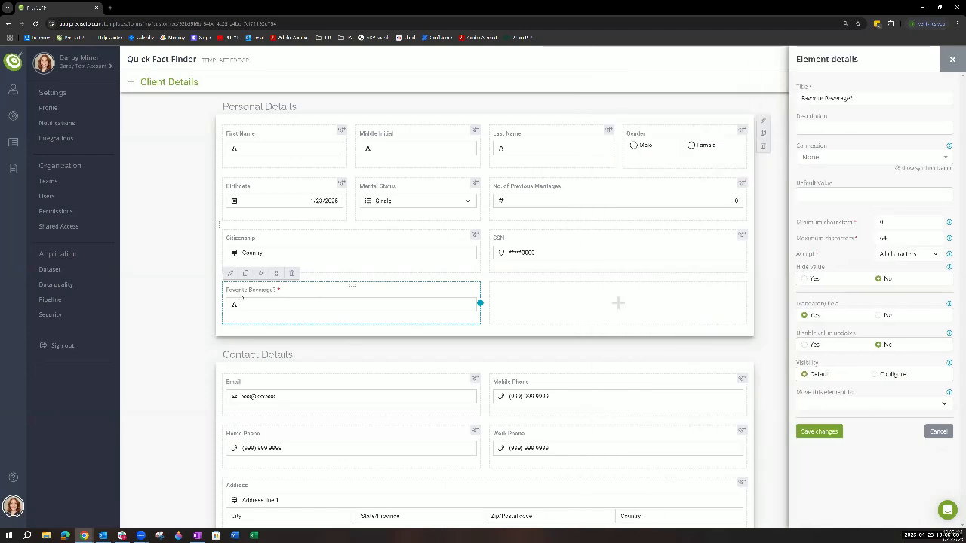
{"action": "left_click", "coordinate": [229, 276]}
{"action": "left_click", "coordinate": [878, 374]}
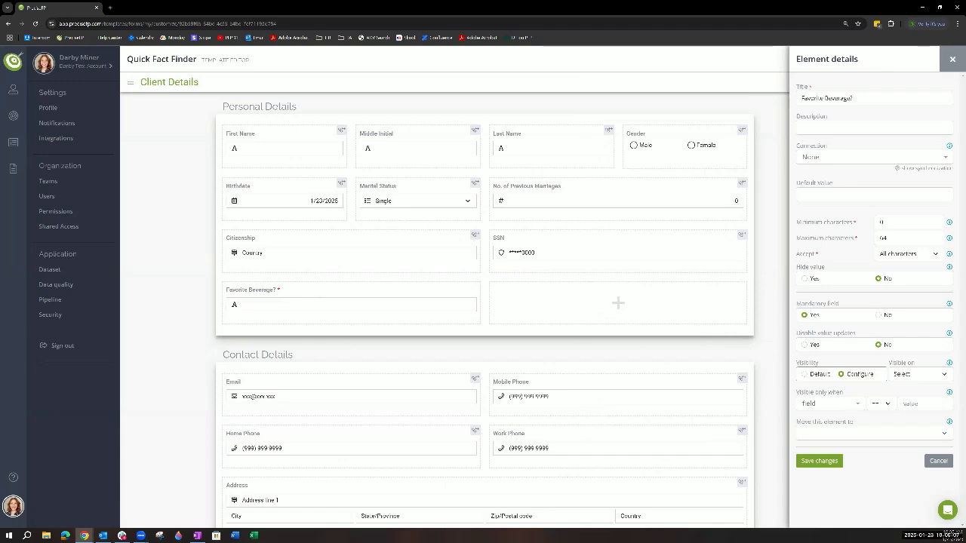
- Make the element visible only when Middle Initial == M
{"action": "left_click", "coordinate": [850, 404]}
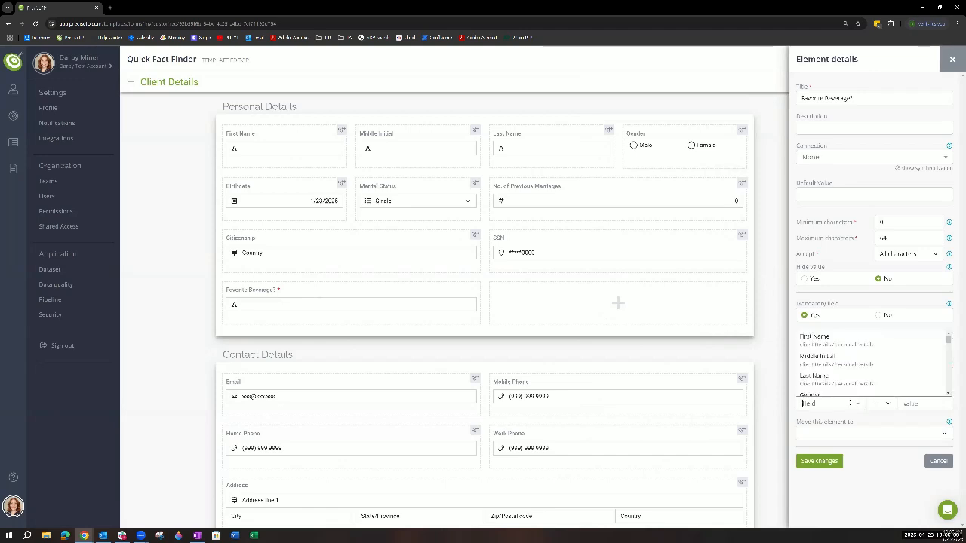
{"action": "scroll", "coordinate": [828, 366], "scroll_direction": "down", "scroll_amount": 2}
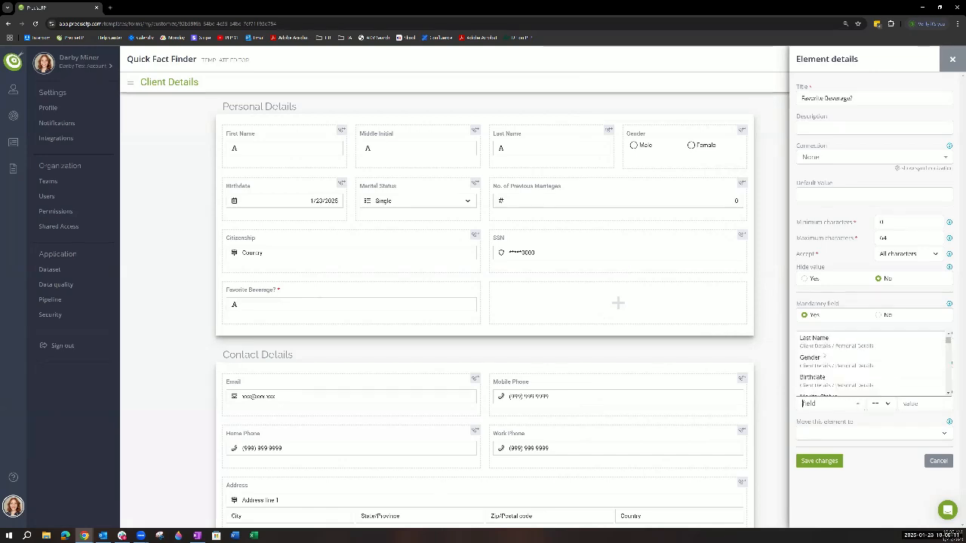
{"action": "scroll", "coordinate": [827, 374], "scroll_direction": "up", "scroll_amount": 2}
{"action": "left_click", "coordinate": [827, 358]}
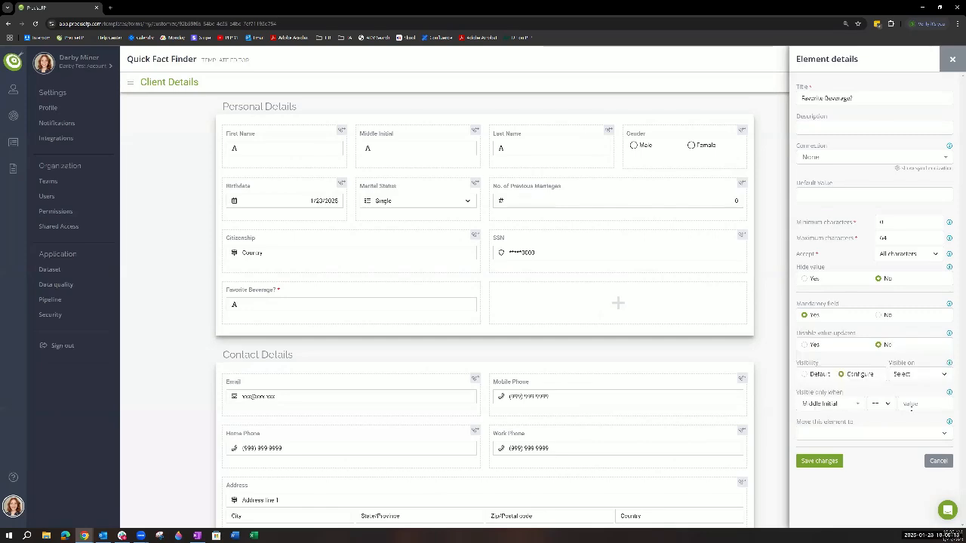
{"action": "type", "text": "M"}
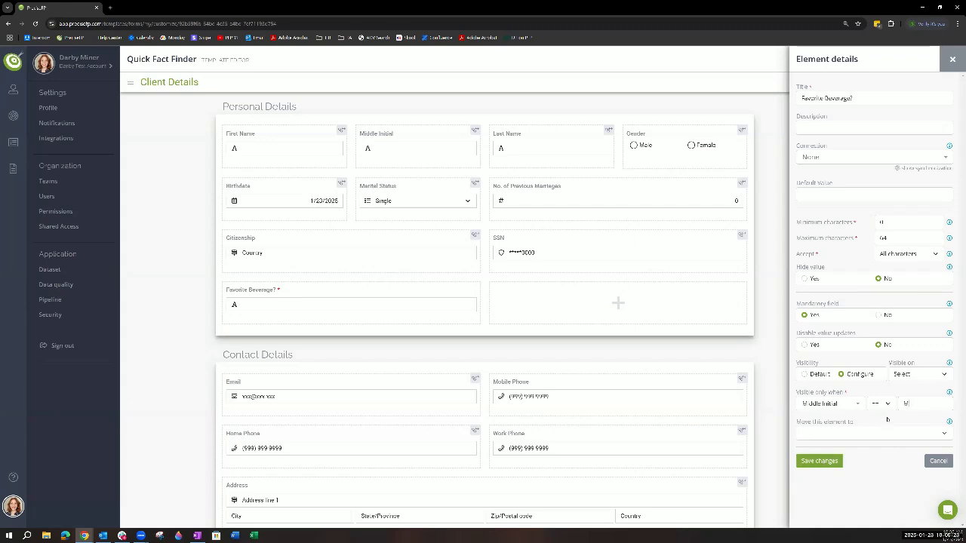
- Switch the visibility condition's field to "Do You Have Children?" and clear the comparison value
{"action": "double_click", "coordinate": [906, 404]}
{"action": "left_click", "coordinate": [856, 405]}
{"action": "scroll", "coordinate": [844, 370], "scroll_direction": "down", "scroll_amount": 2}
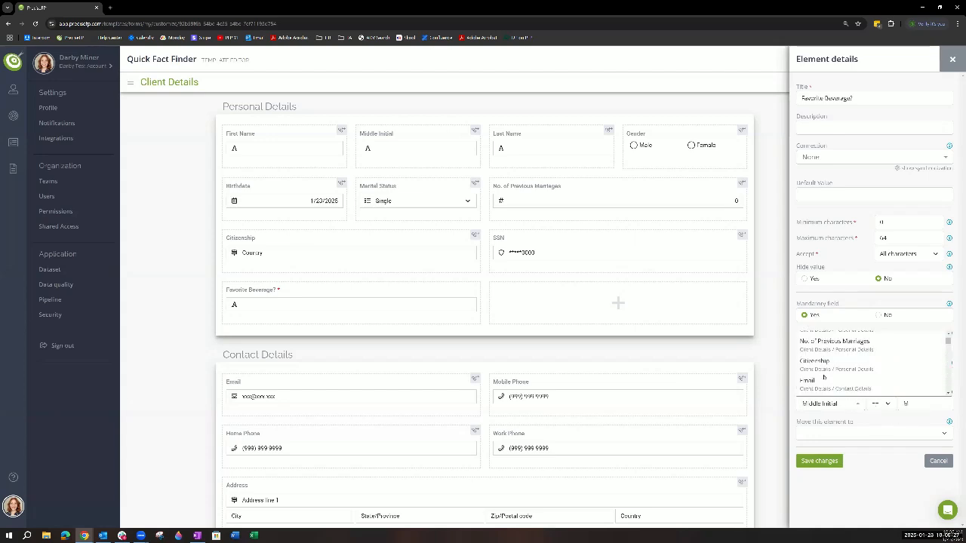
{"action": "scroll", "coordinate": [844, 372], "scroll_direction": "down", "scroll_amount": 5}
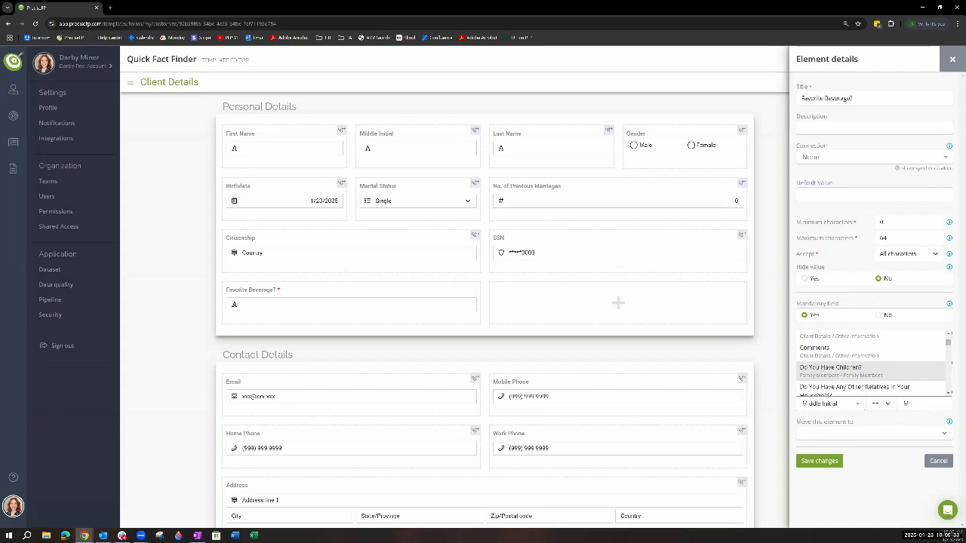
{"action": "left_click", "coordinate": [837, 370]}
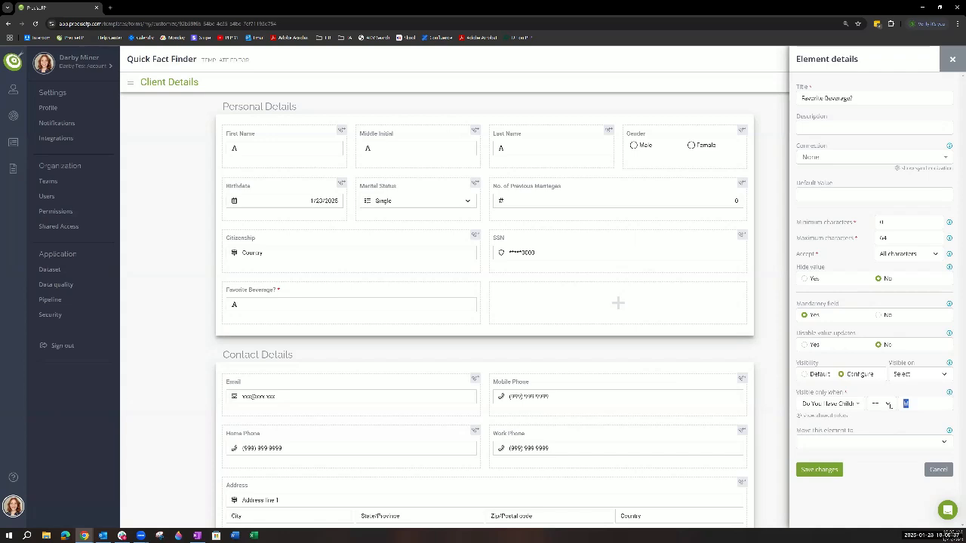
{"action": "key", "text": "BackSpace"}
- Show the condition field's allowed values, copy the value 1 for "Yes" into the condition, and save the element
{"action": "left_click", "coordinate": [827, 417]}
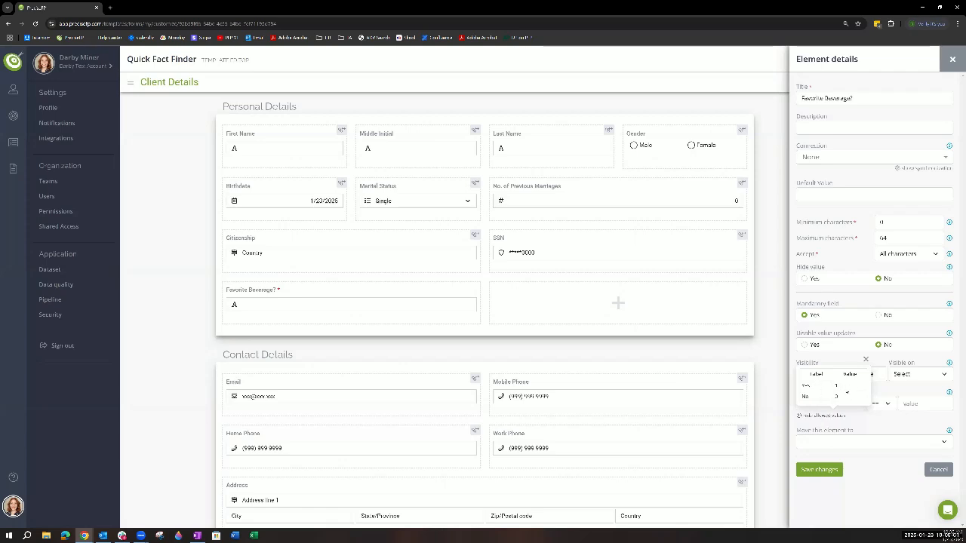
{"action": "double_click", "coordinate": [837, 388]}
{"action": "right_click", "coordinate": [855, 391]}
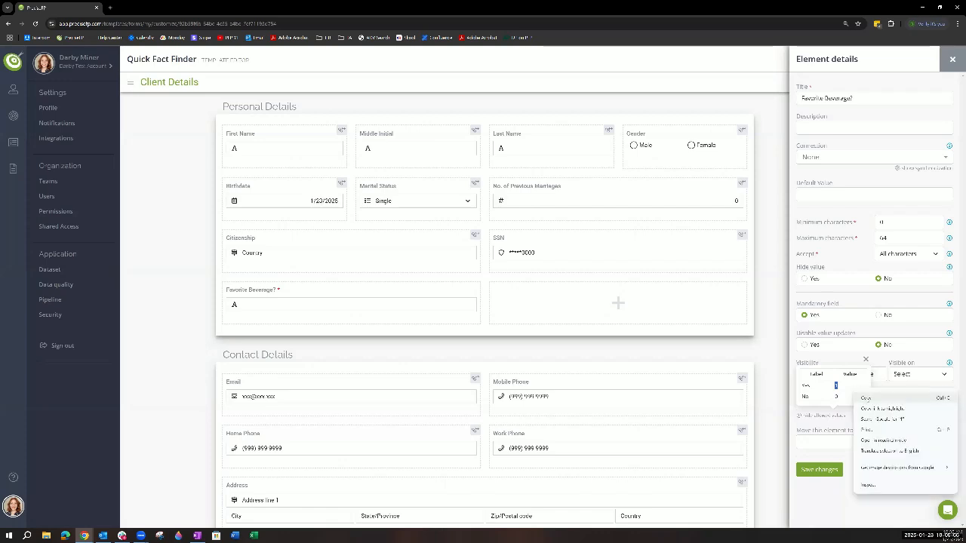
{"action": "left_click", "coordinate": [892, 397]}
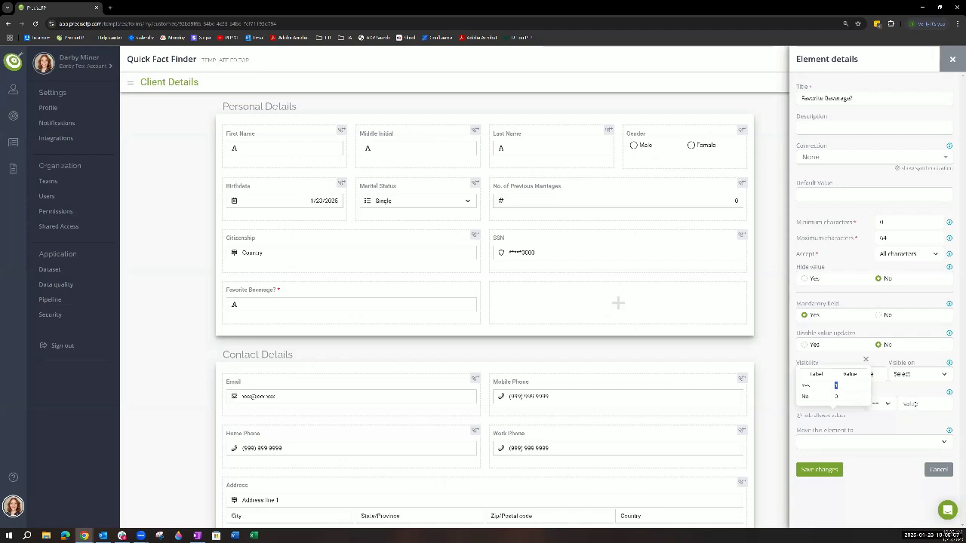
{"action": "right_click", "coordinate": [906, 404]}
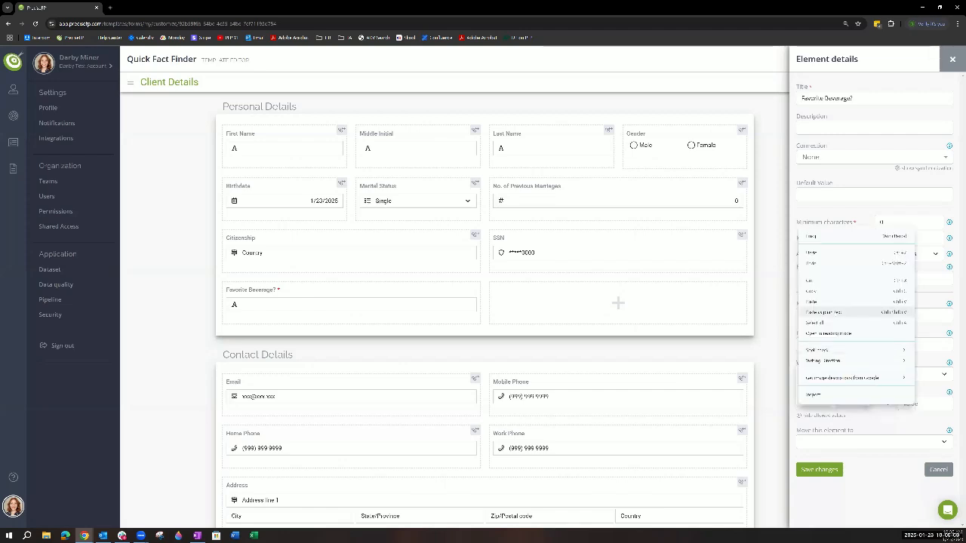
{"action": "left_click", "coordinate": [826, 315]}
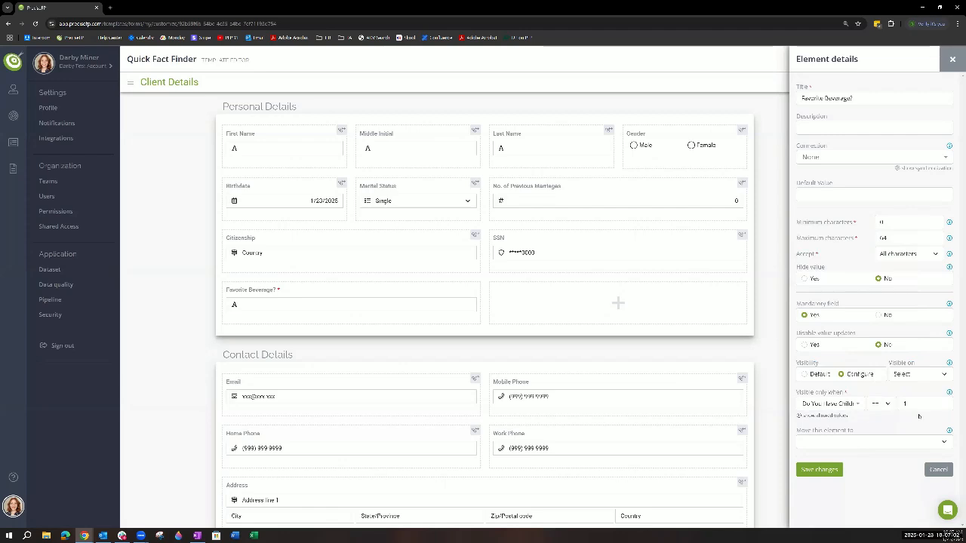
{"action": "left_click", "coordinate": [820, 469]}
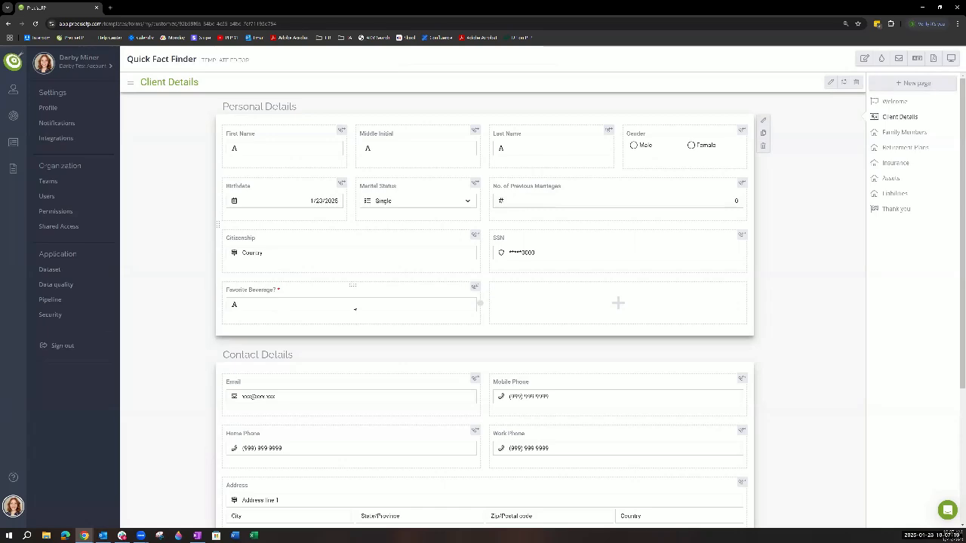
- For the empty cell, view the settings of a new calculated field and close the form without creating it
{"action": "scroll", "coordinate": [780, 307], "scroll_direction": "down", "scroll_amount": 5}
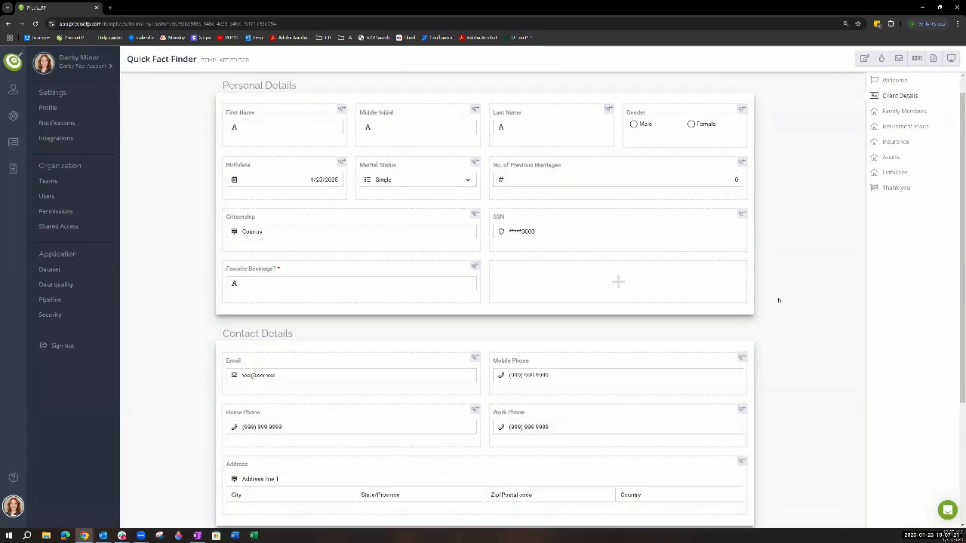
{"action": "scroll", "coordinate": [641, 215], "scroll_direction": "up", "scroll_amount": 5}
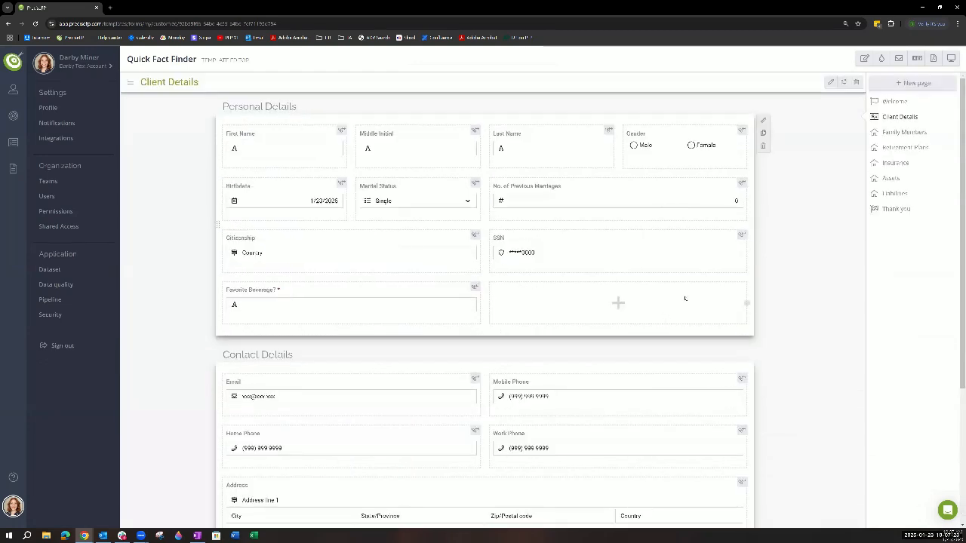
{"action": "left_click", "coordinate": [693, 273]}
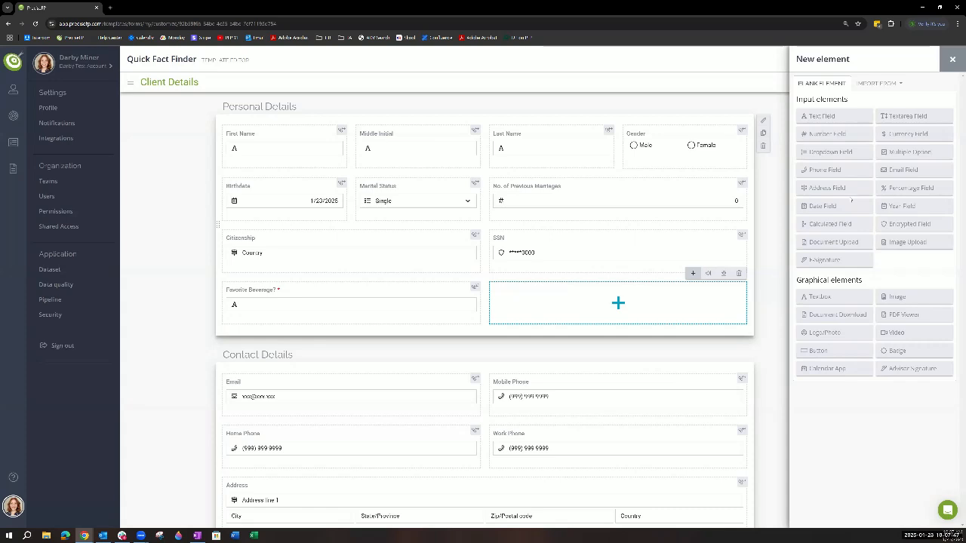
{"action": "left_click", "coordinate": [830, 224]}
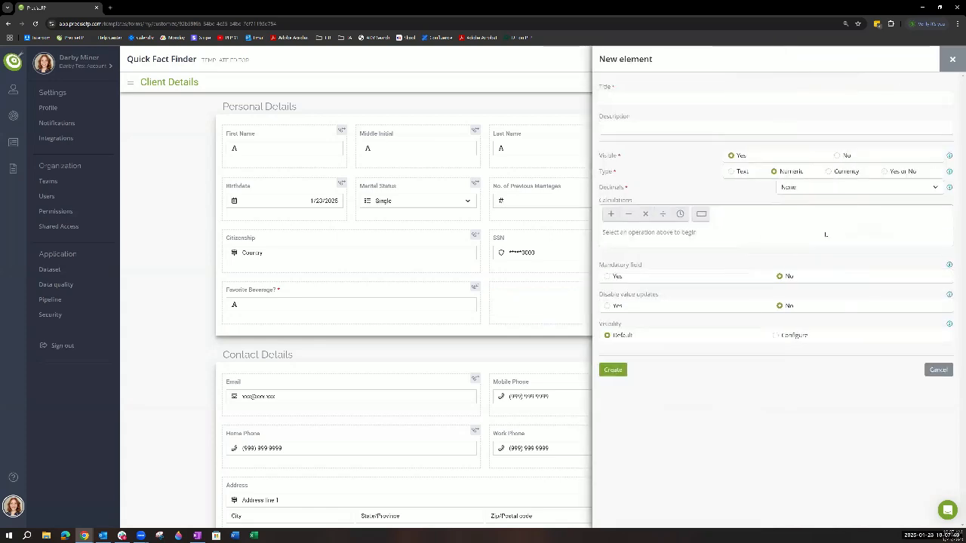
{"action": "left_click", "coordinate": [951, 60]}
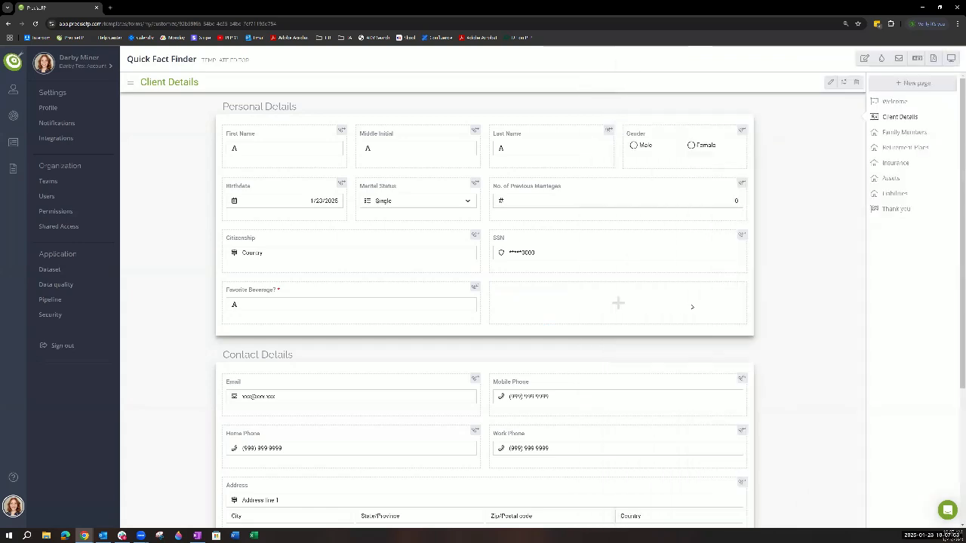
- Show the settings of a new E-Signature element for the empty cell
{"action": "left_click", "coordinate": [693, 273]}
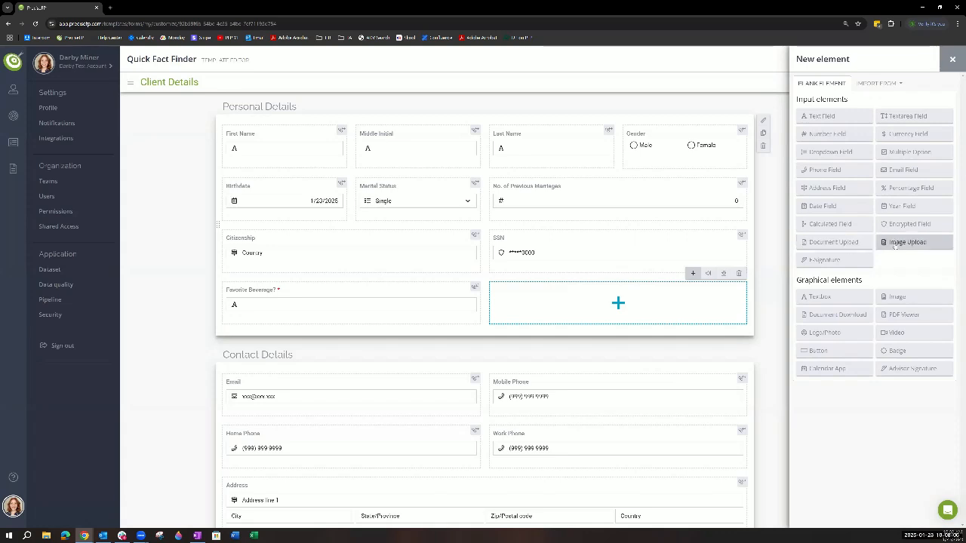
{"action": "left_click", "coordinate": [845, 262]}
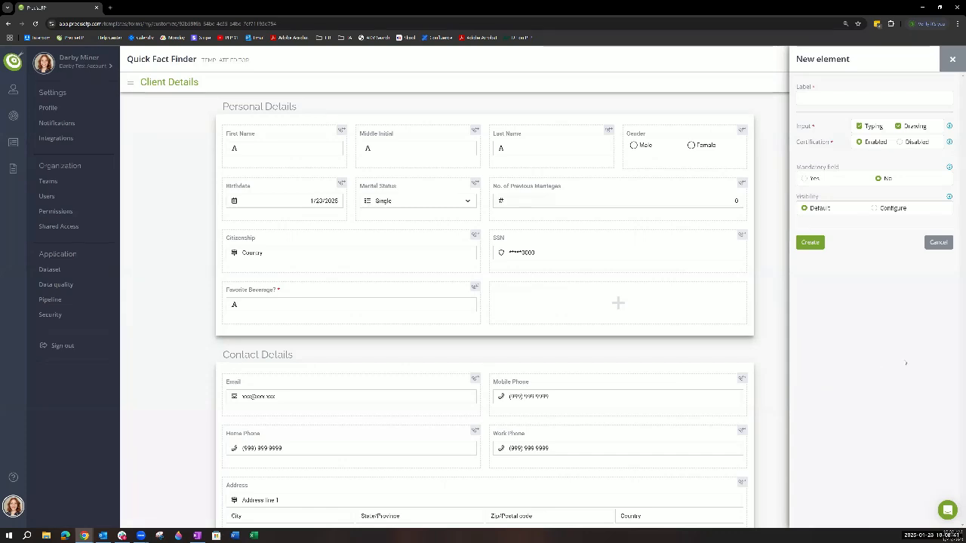
- Cancel the new E-Signature element, view the available element types for the empty cell, and close the list without adding anything
{"action": "left_click", "coordinate": [938, 242]}
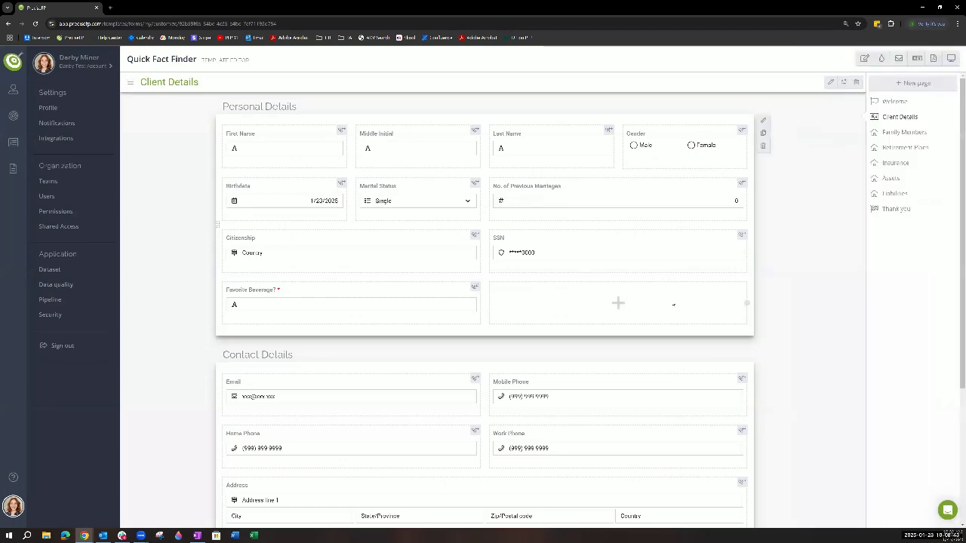
{"action": "left_click", "coordinate": [673, 303]}
{"action": "left_click", "coordinate": [693, 273]}
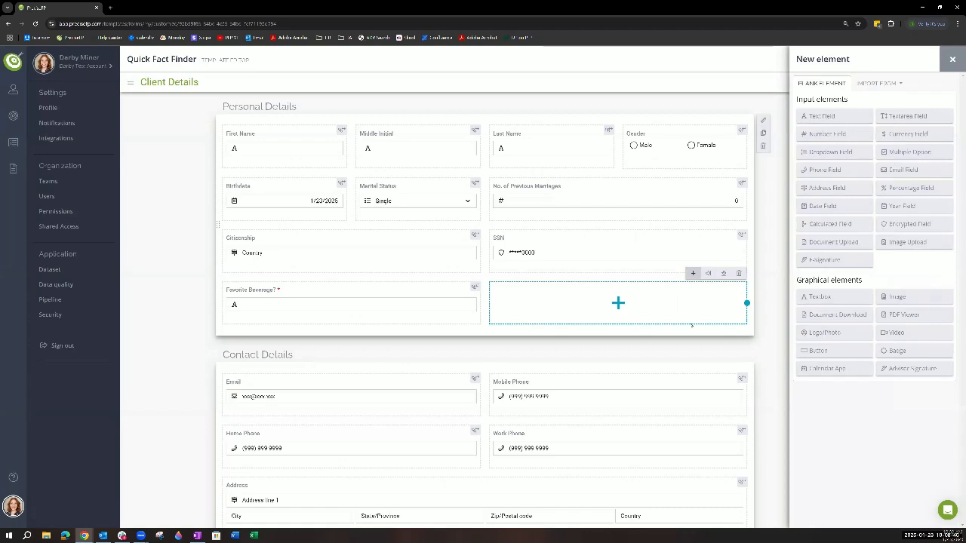
{"action": "left_click", "coordinate": [952, 59]}
- Try disabling the Personal Details group's header and enabling layout adjustment for tall elements, discard the changes, and view the group's settings again
{"action": "scroll", "coordinate": [620, 320], "scroll_direction": "down", "scroll_amount": 1}
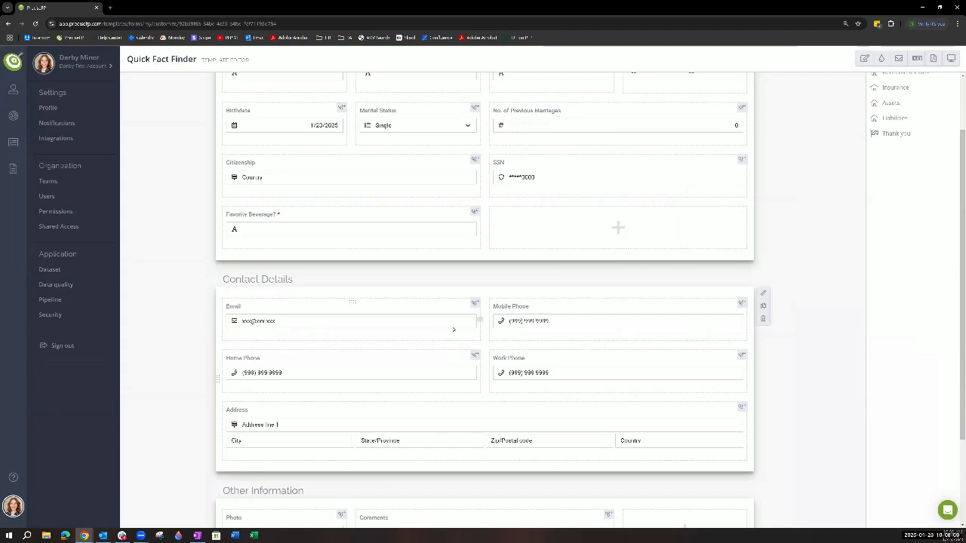
{"action": "scroll", "coordinate": [324, 216], "scroll_direction": "up", "scroll_amount": 1}
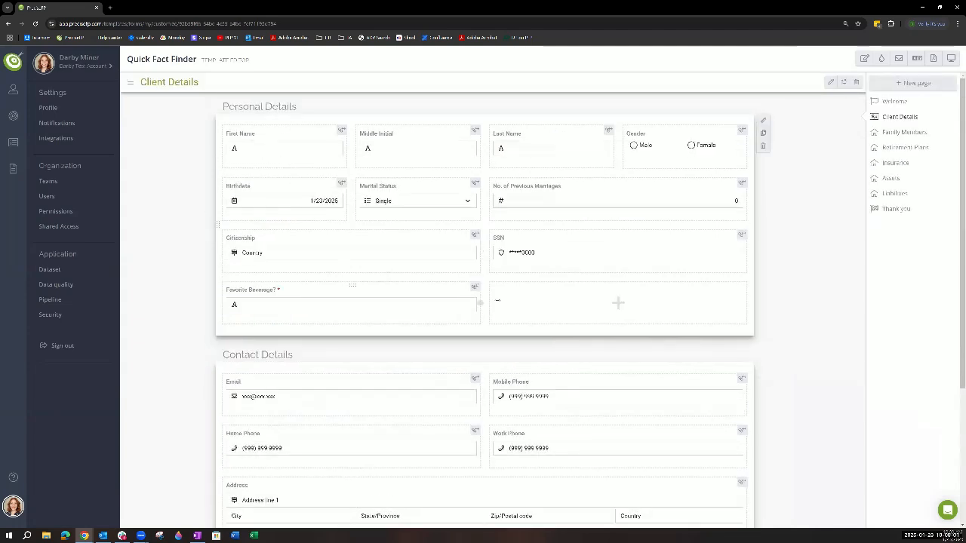
{"action": "left_click", "coordinate": [763, 121]}
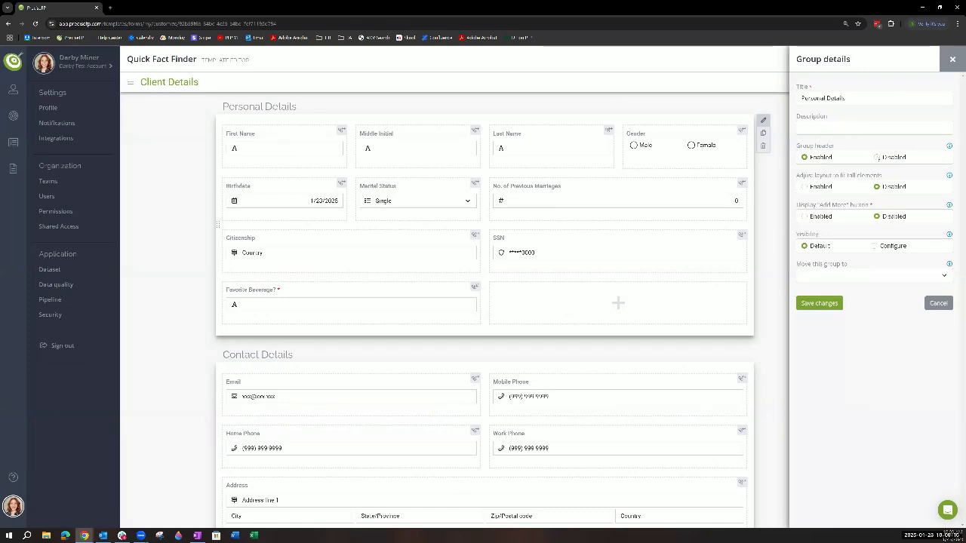
{"action": "left_click", "coordinate": [877, 157]}
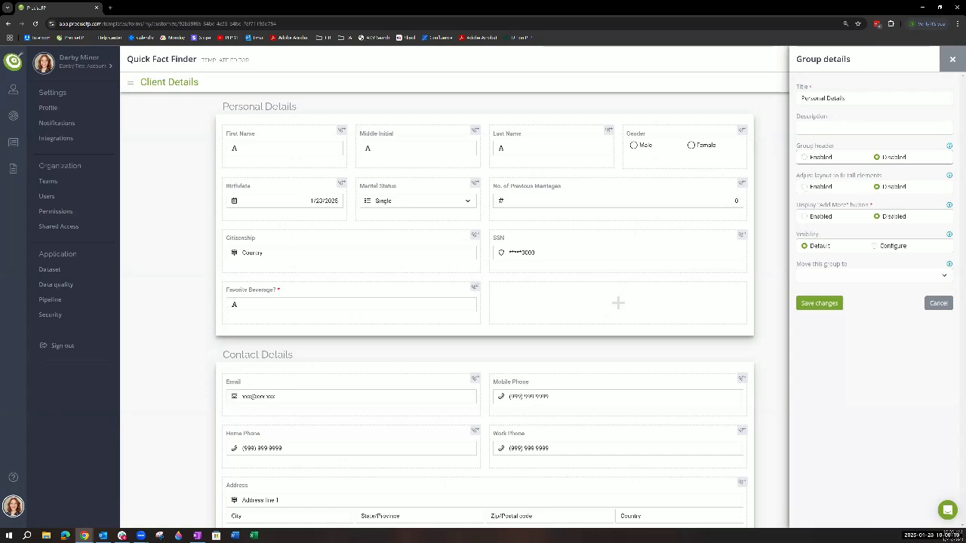
{"action": "left_click", "coordinate": [804, 187]}
{"action": "left_click", "coordinate": [953, 59]}
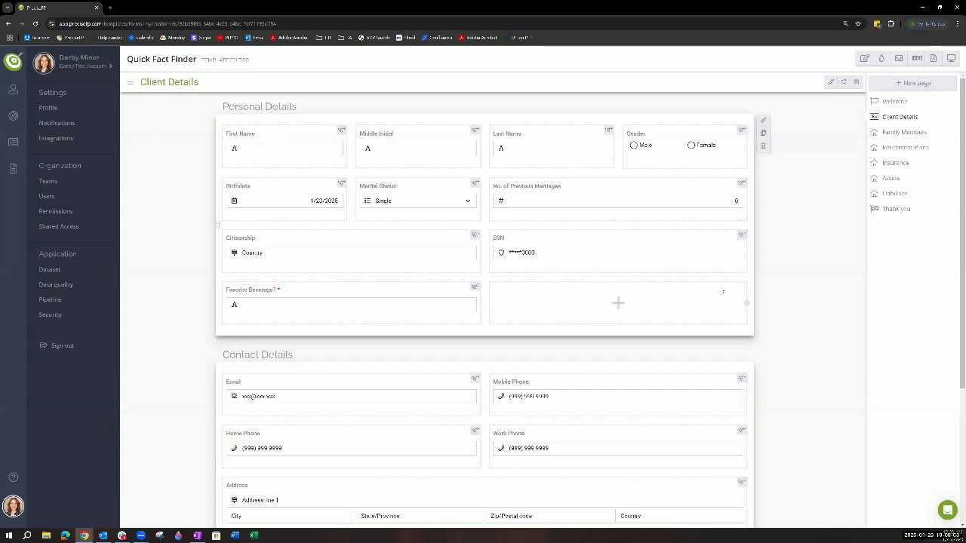
{"action": "left_click", "coordinate": [763, 121]}
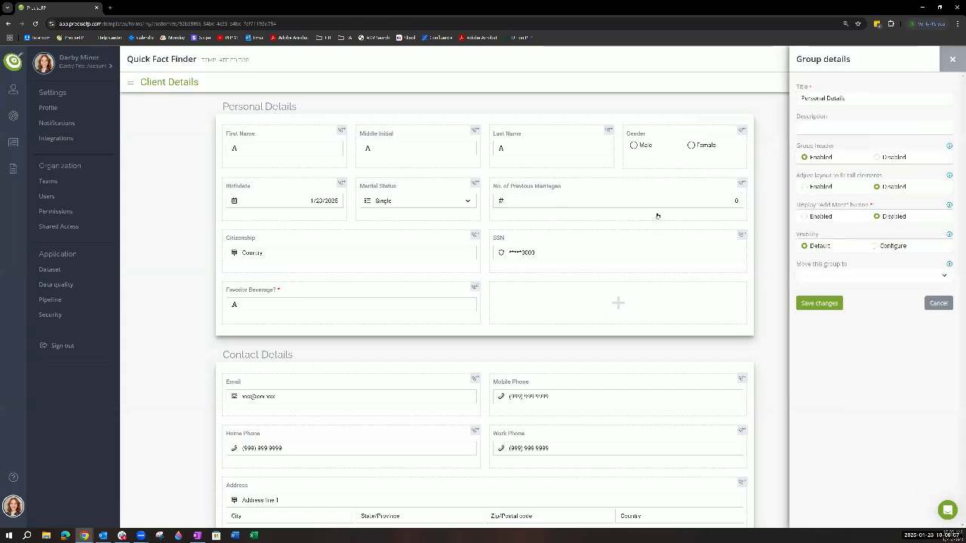
{"action": "left_click", "coordinate": [954, 59]}
- On the Family Members page, view the Children group's settings and row title field choices, keep First Name, and close without saving
{"action": "left_click", "coordinate": [902, 133]}
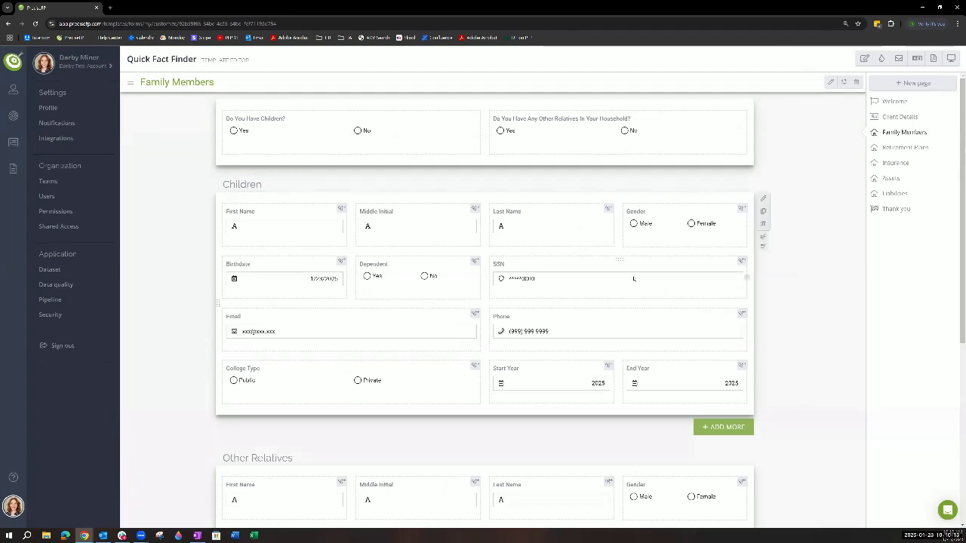
{"action": "left_click", "coordinate": [721, 428]}
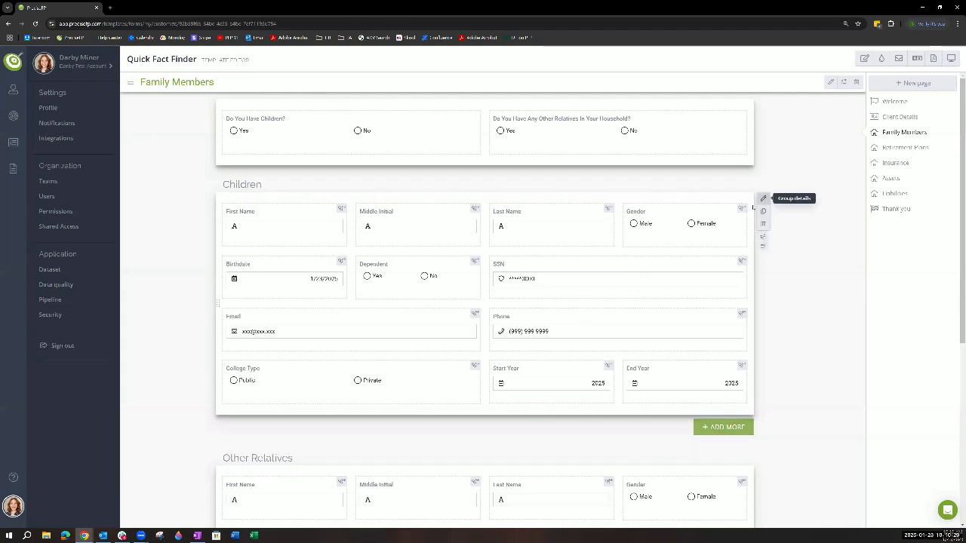
{"action": "left_click", "coordinate": [764, 198]}
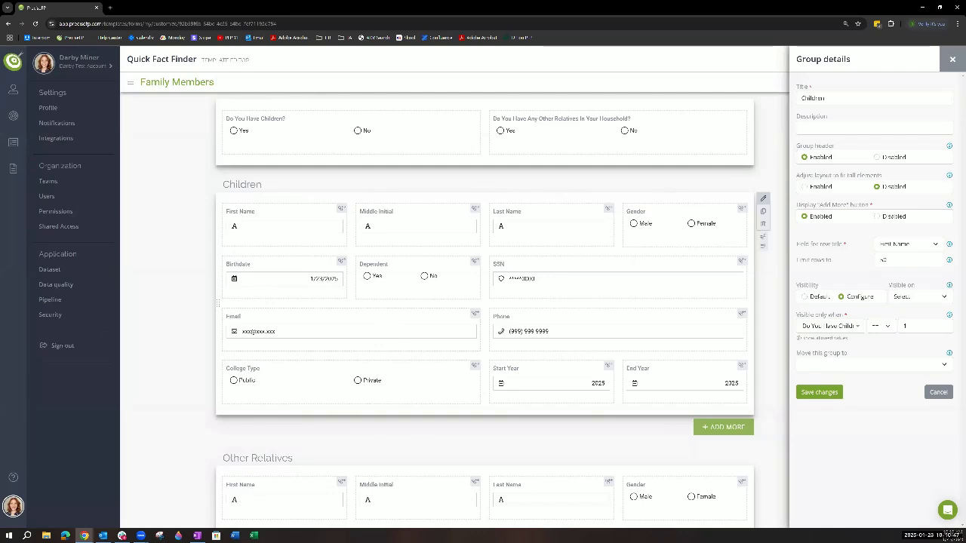
{"action": "left_click", "coordinate": [936, 245]}
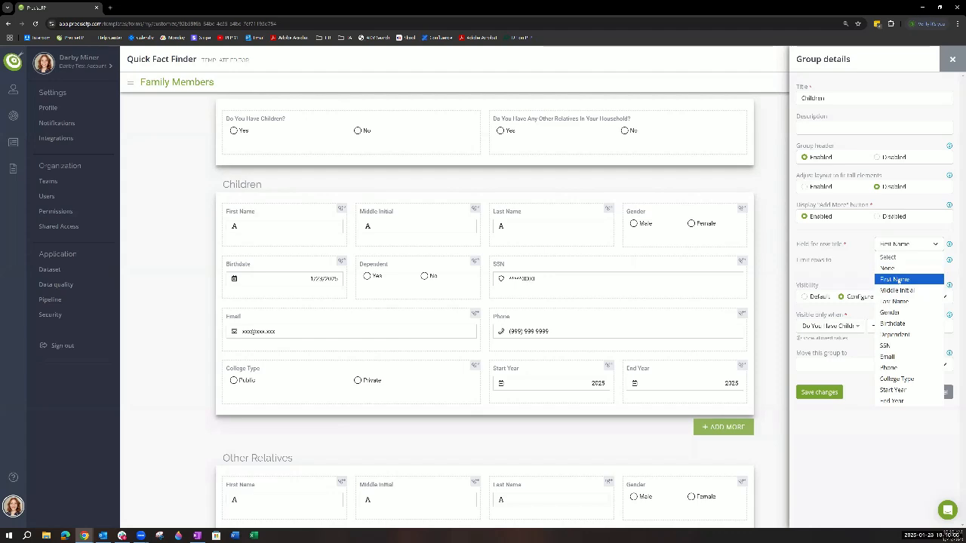
{"action": "left_click", "coordinate": [895, 279]}
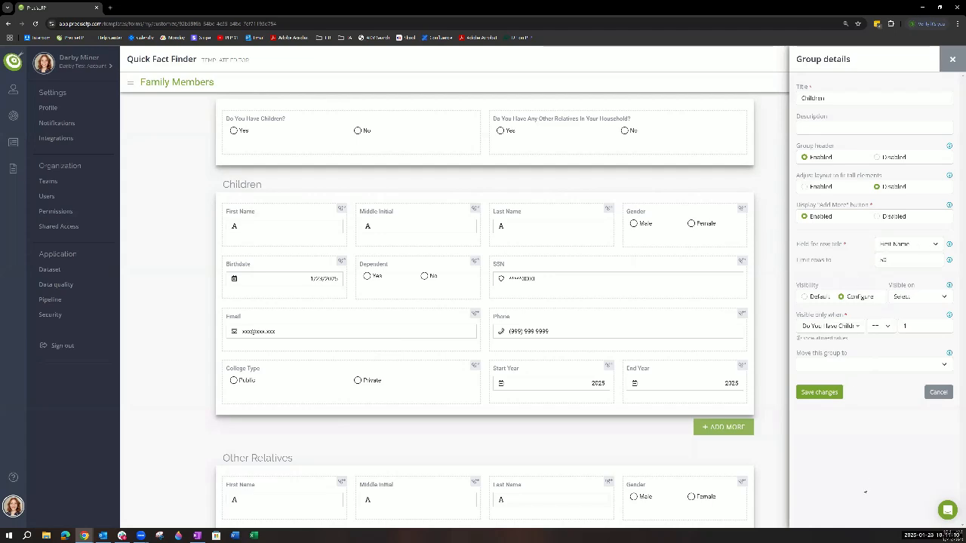
{"action": "left_click", "coordinate": [953, 59]}
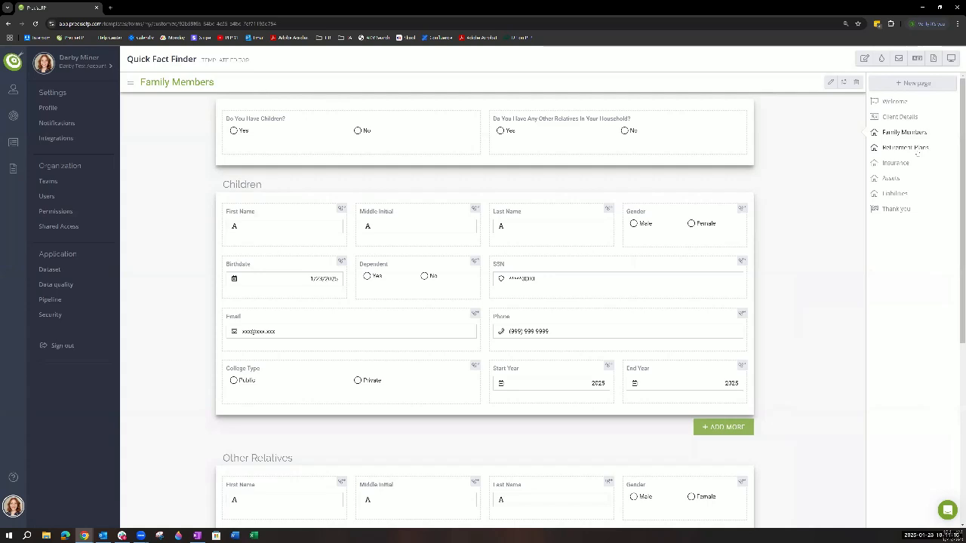
- View the Retirement Plans page, start the form preview, and answer Yes to "Do You Have Children?" on its Family Members page
{"action": "left_click", "coordinate": [915, 148]}
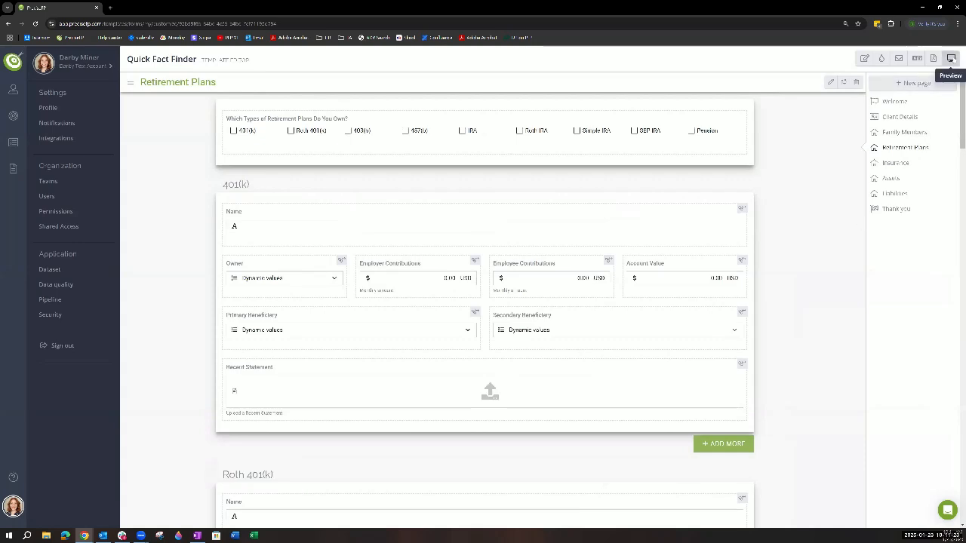
{"action": "left_click", "coordinate": [951, 59]}
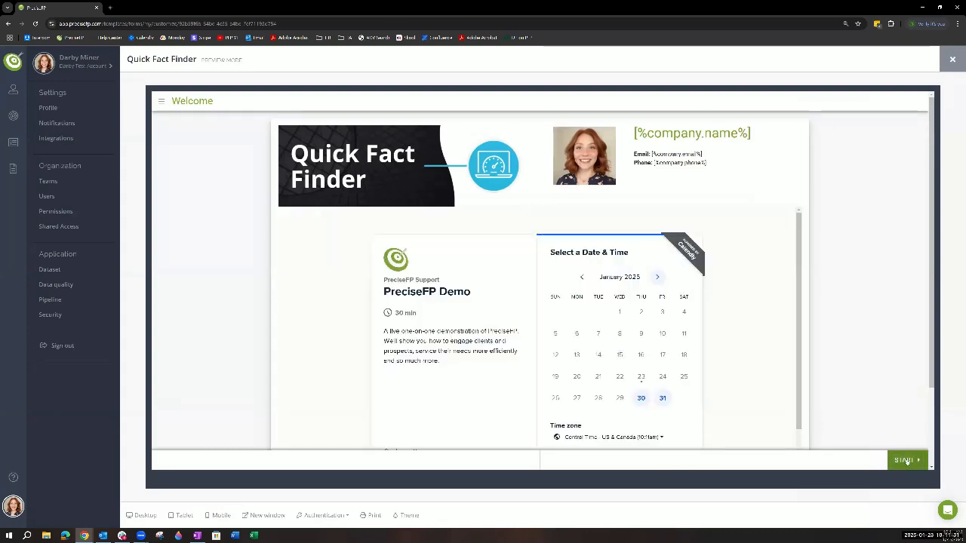
{"action": "left_click", "coordinate": [908, 462]}
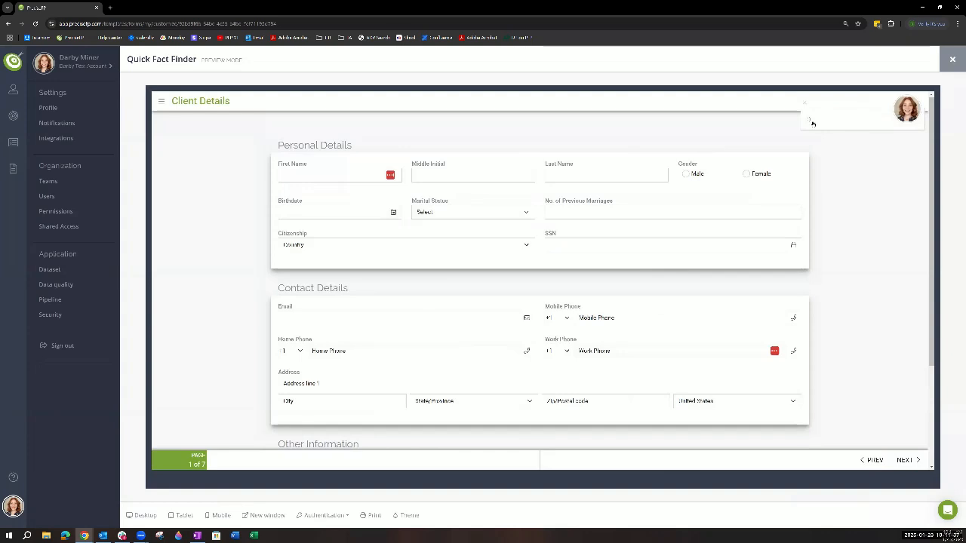
{"action": "left_click", "coordinate": [917, 467]}
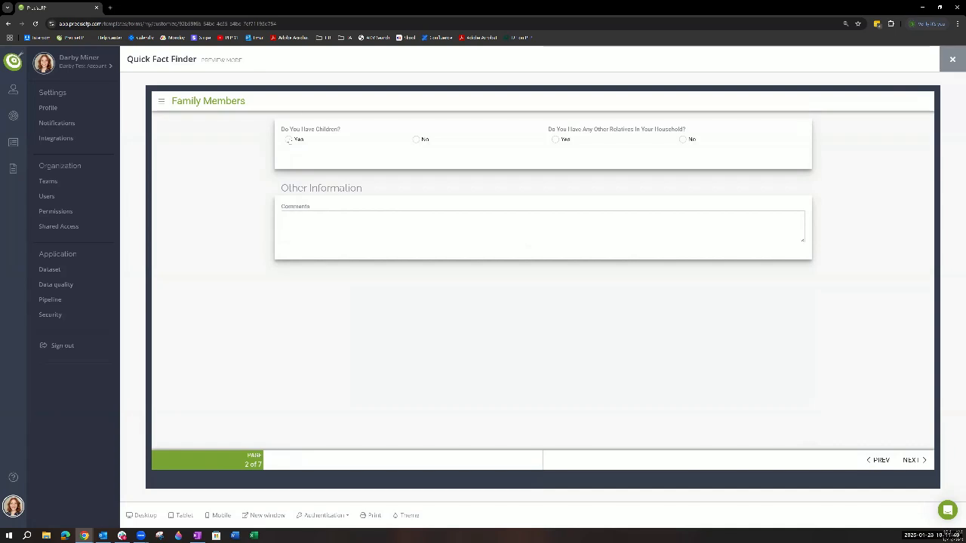
{"action": "left_click", "coordinate": [292, 147]}
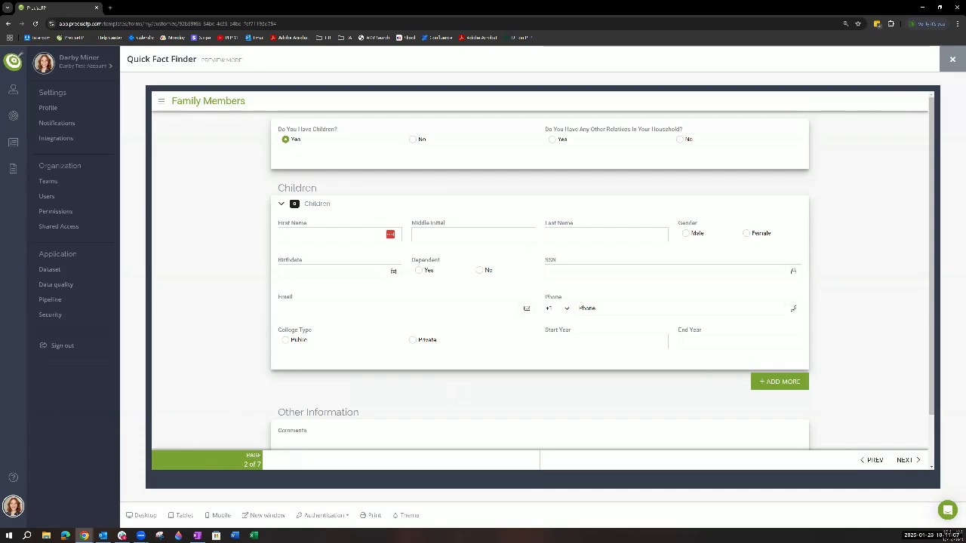
- On the preview's Retirement Plans page, select the 401(k) plan type and look through its section
{"action": "left_click", "coordinate": [906, 461]}
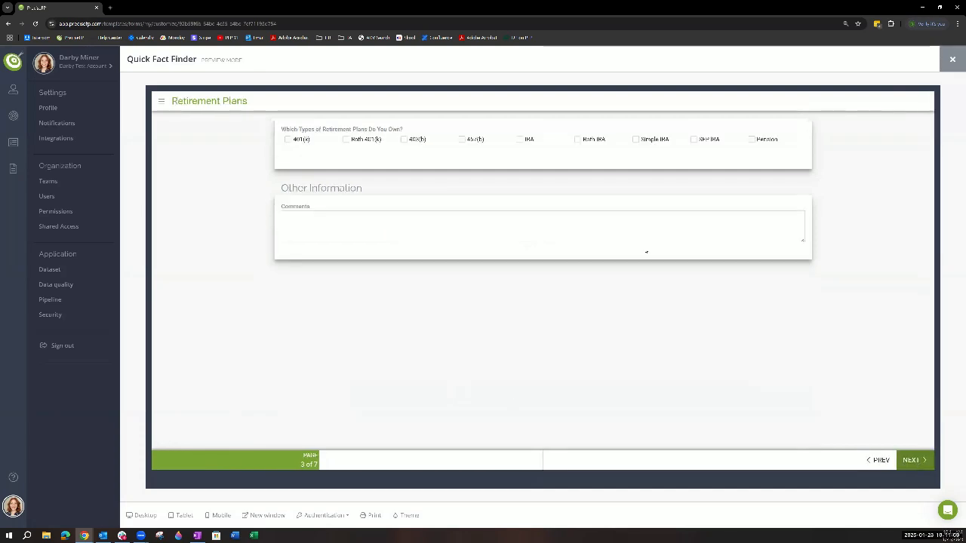
{"action": "left_click", "coordinate": [288, 139]}
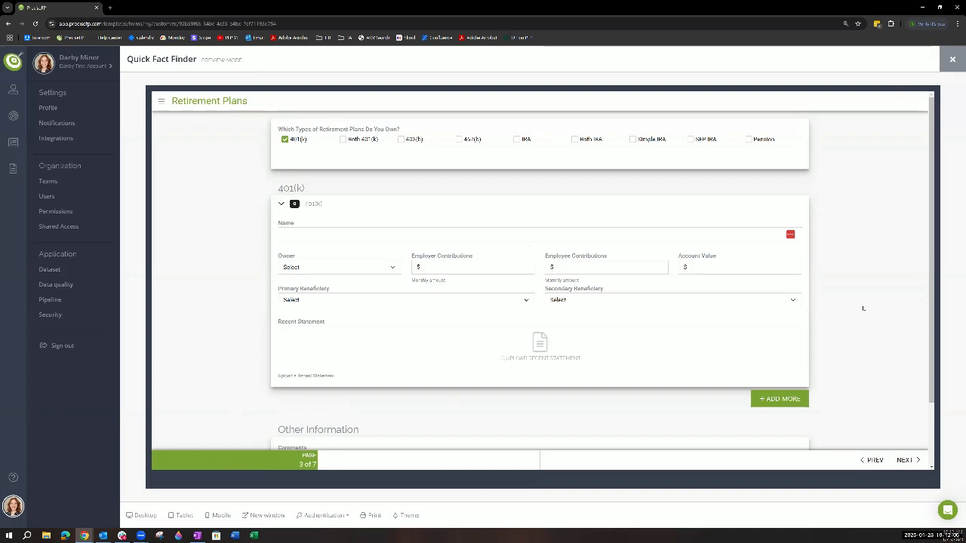
{"action": "scroll", "coordinate": [877, 353], "scroll_direction": "down", "scroll_amount": 1}
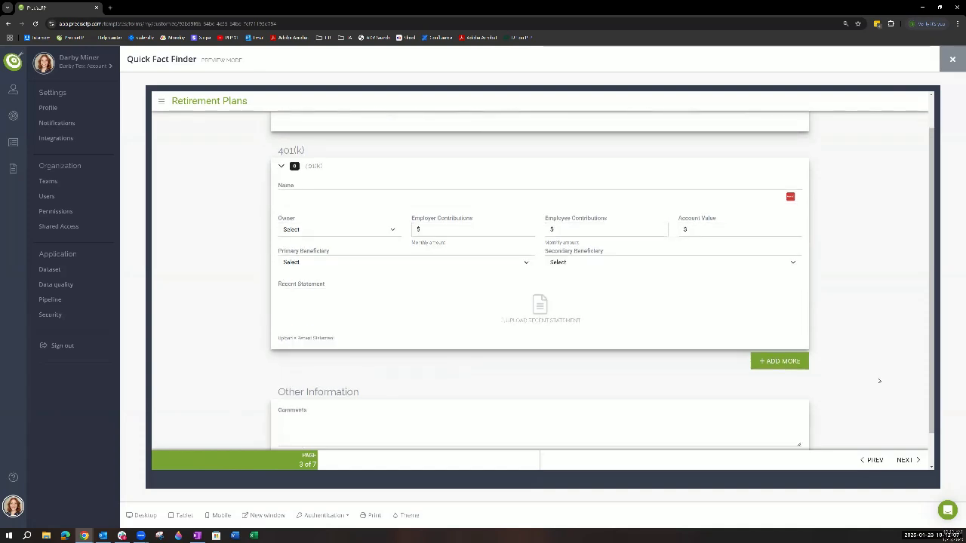
{"action": "scroll", "coordinate": [877, 379], "scroll_direction": "down", "scroll_amount": 1}
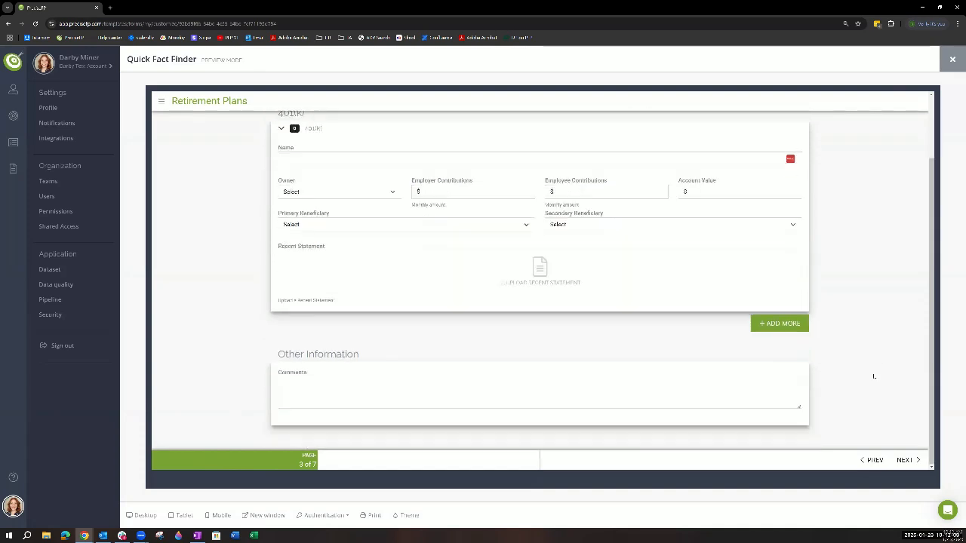
{"action": "scroll", "coordinate": [877, 384], "scroll_direction": "up", "scroll_amount": 2}
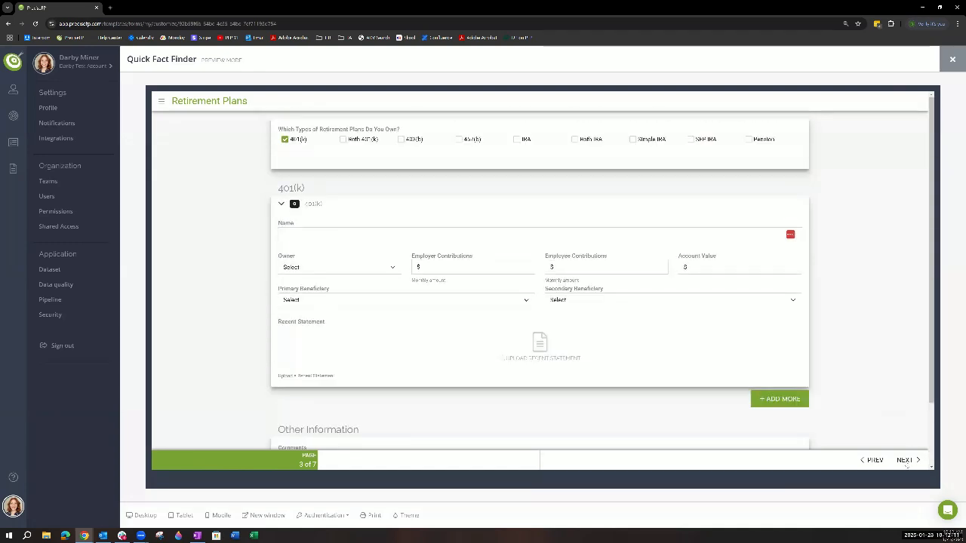
- On the preview's Insurance page, select the Life and Auto insurance types and look through their sections
{"action": "left_click", "coordinate": [910, 460]}
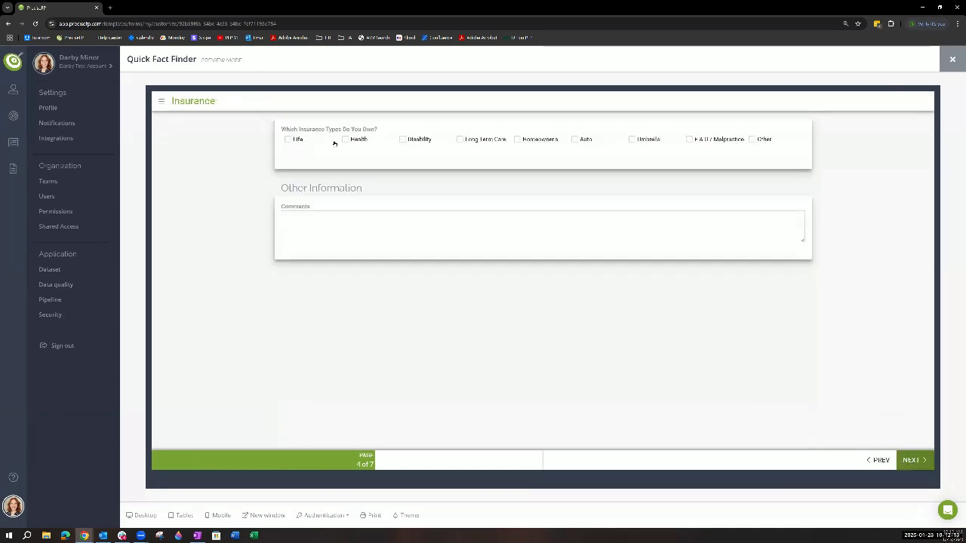
{"action": "left_click", "coordinate": [289, 139]}
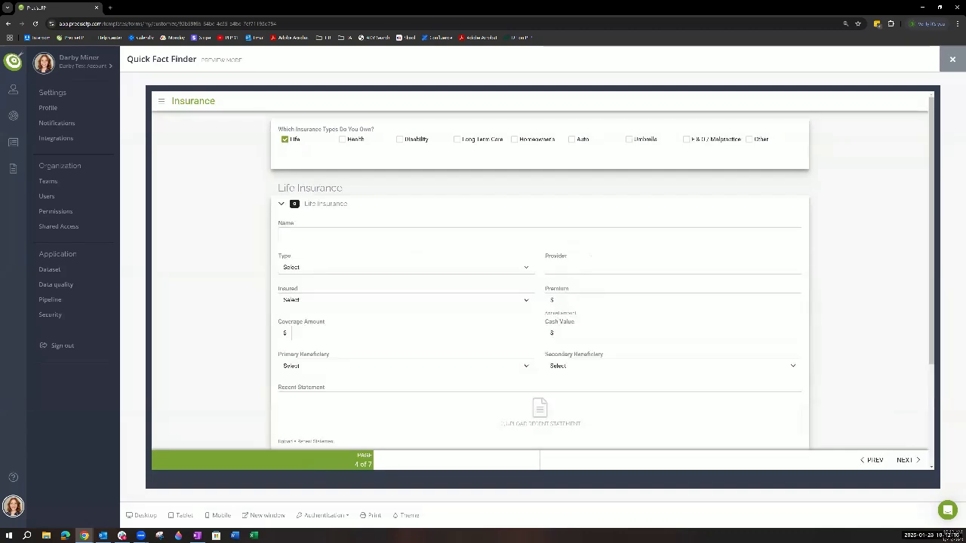
{"action": "left_click", "coordinate": [572, 140]}
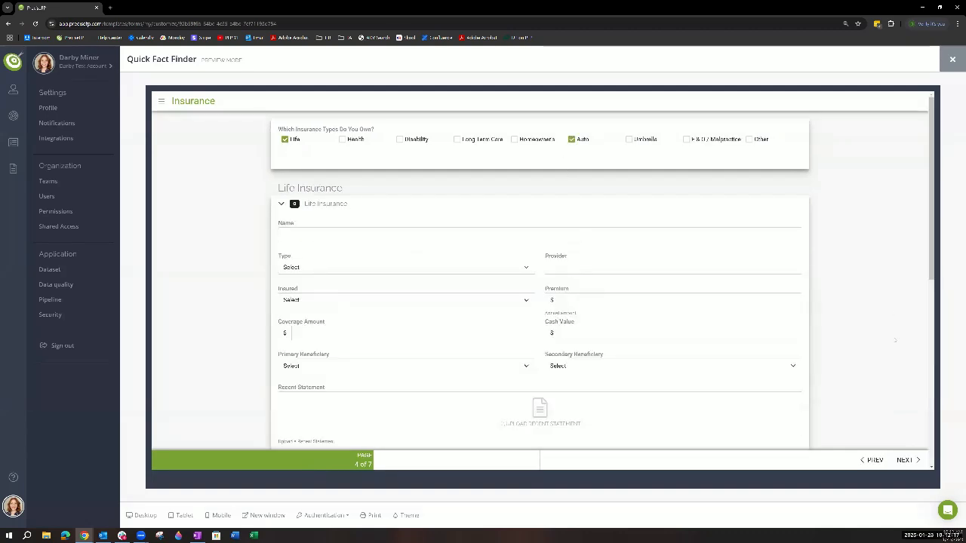
{"action": "scroll", "coordinate": [315, 203], "scroll_direction": "down", "scroll_amount": 1}
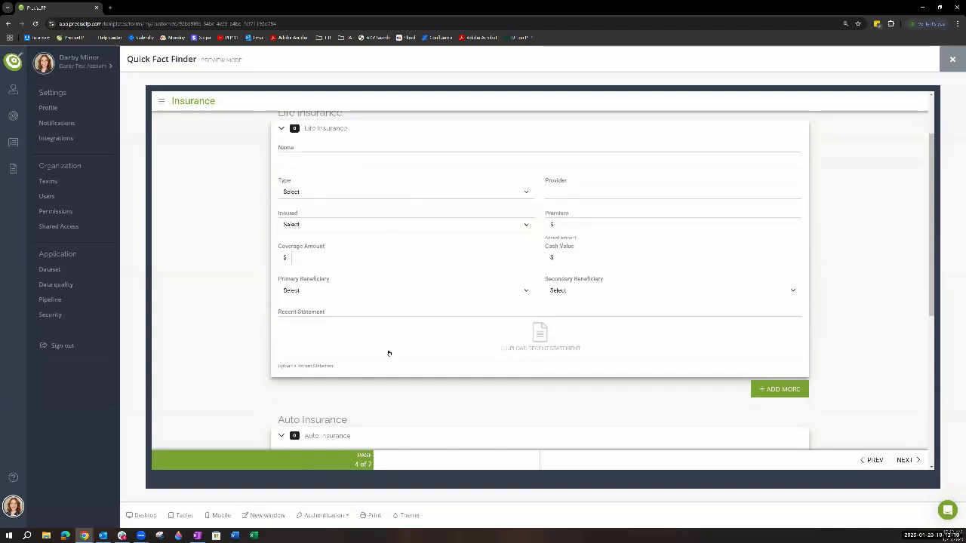
{"action": "scroll", "coordinate": [475, 354], "scroll_direction": "down", "scroll_amount": 1}
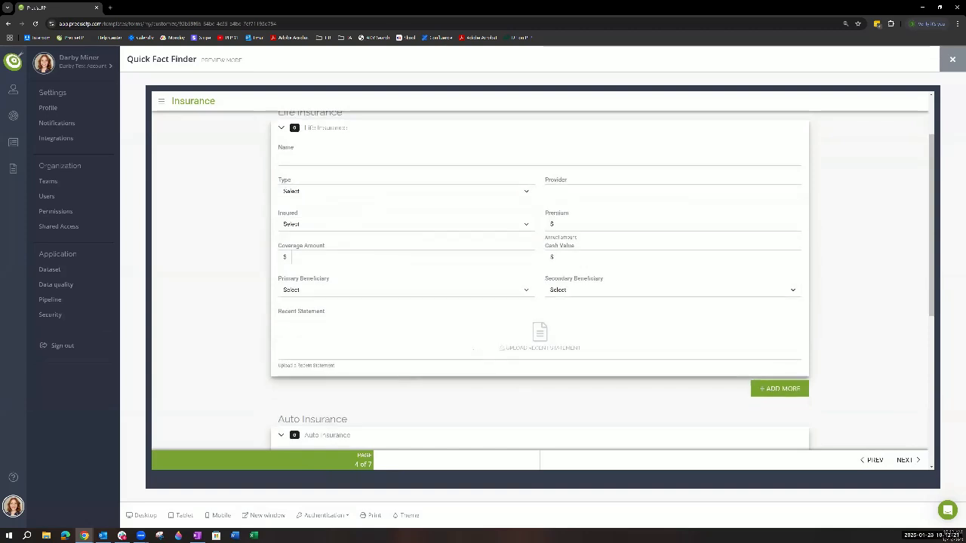
{"action": "scroll", "coordinate": [476, 324], "scroll_direction": "down", "scroll_amount": 3}
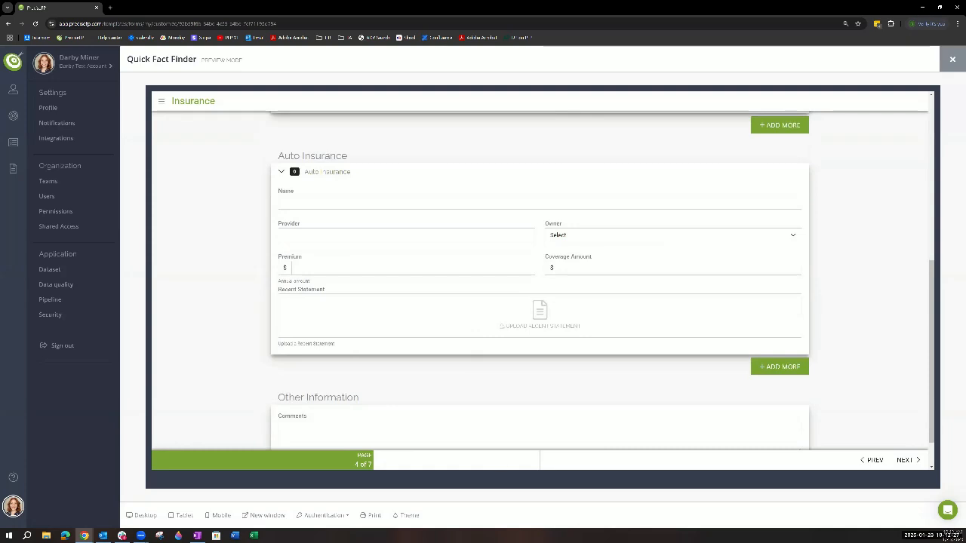
- Page through Assets and Liabilities in the preview, finish the questionnaire to view the Thank you page, and close the preview
{"action": "left_click", "coordinate": [908, 461]}
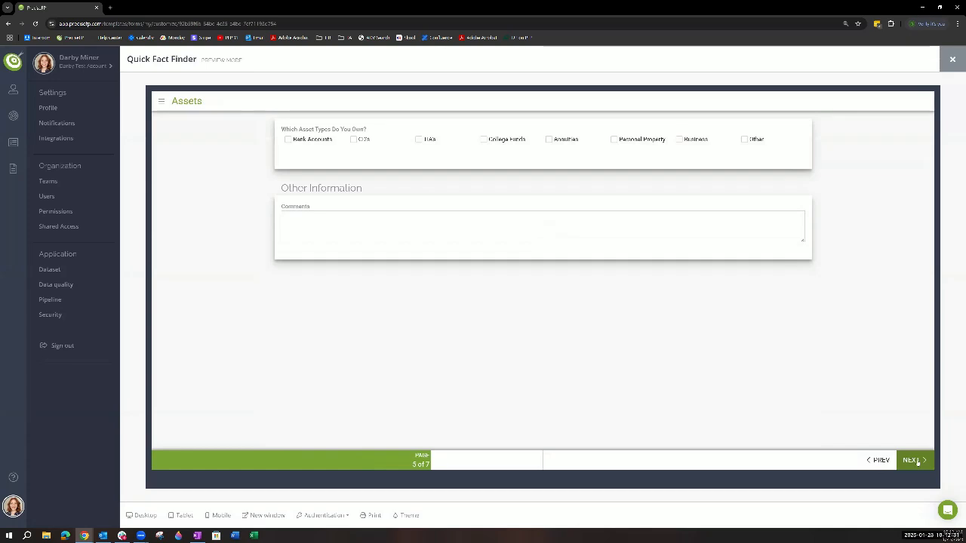
{"action": "left_click", "coordinate": [917, 463]}
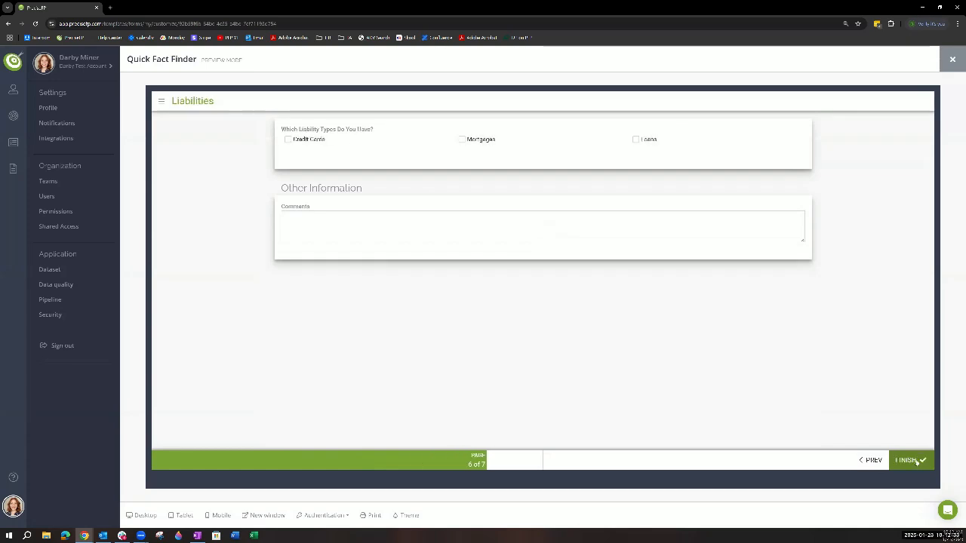
{"action": "left_click", "coordinate": [917, 463]}
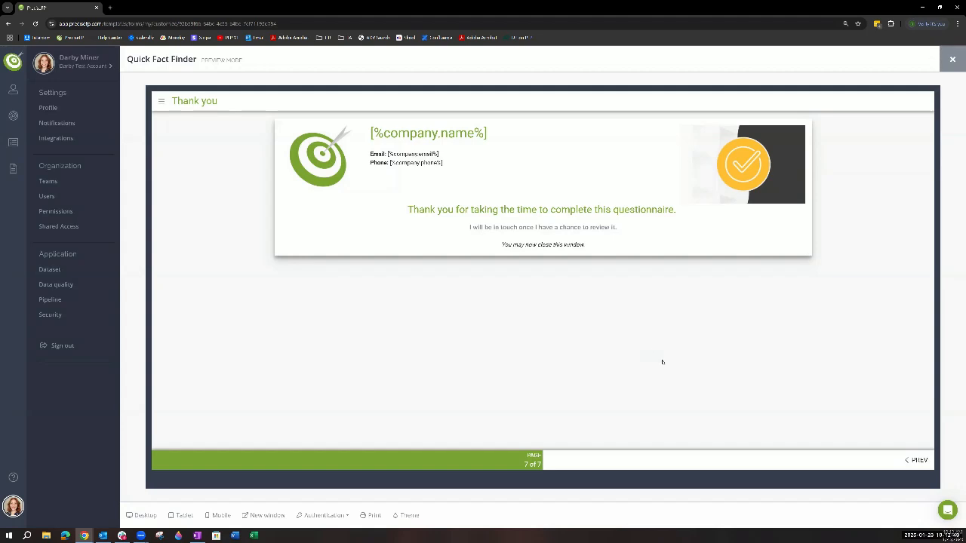
{"action": "left_click", "coordinate": [954, 60]}
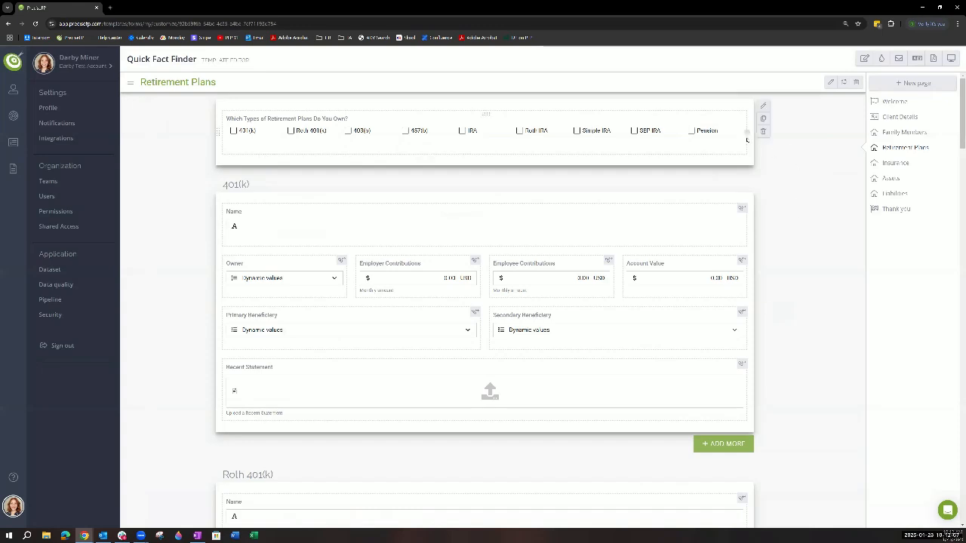
- Open the form template details and look over the available authentication methods without changing the selection
{"action": "left_click", "coordinate": [865, 61]}
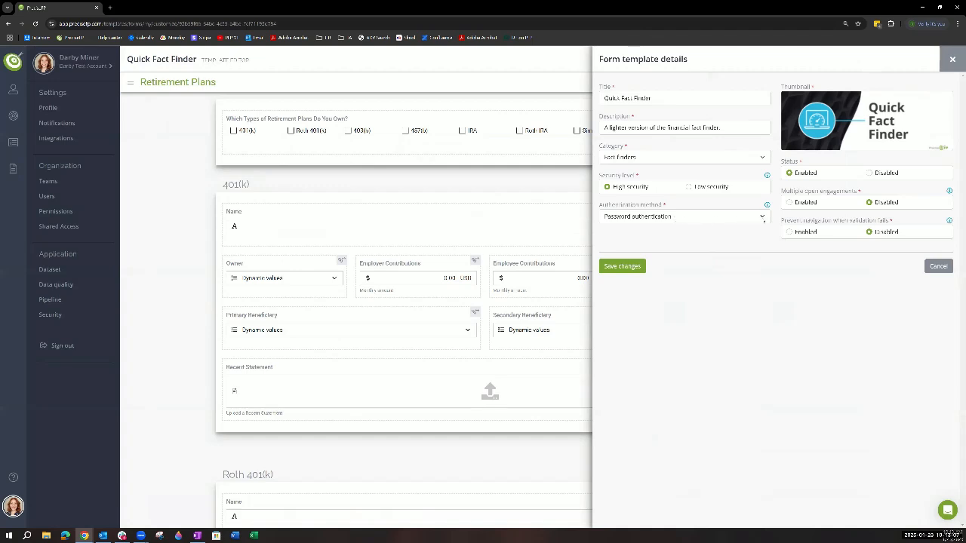
{"action": "left_click", "coordinate": [763, 218]}
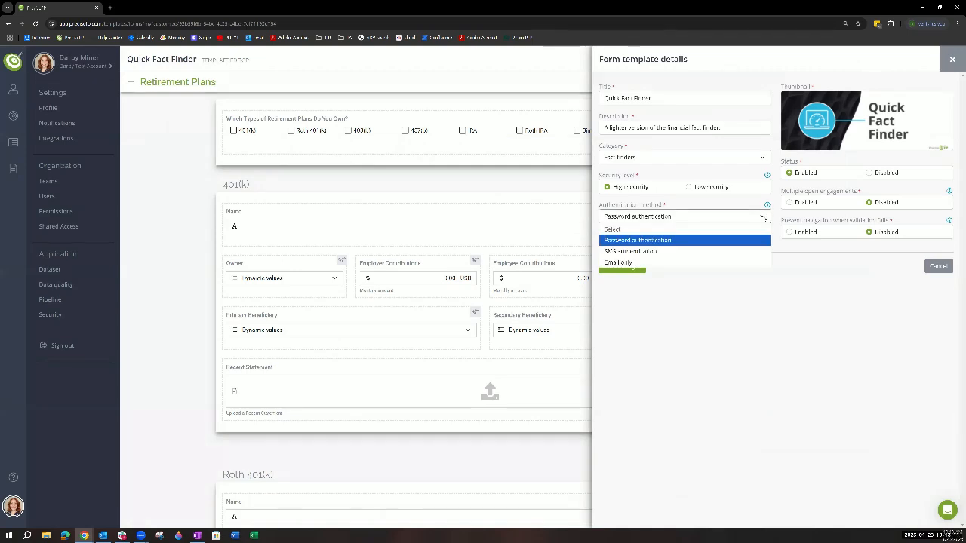
{"action": "left_click", "coordinate": [864, 322]}
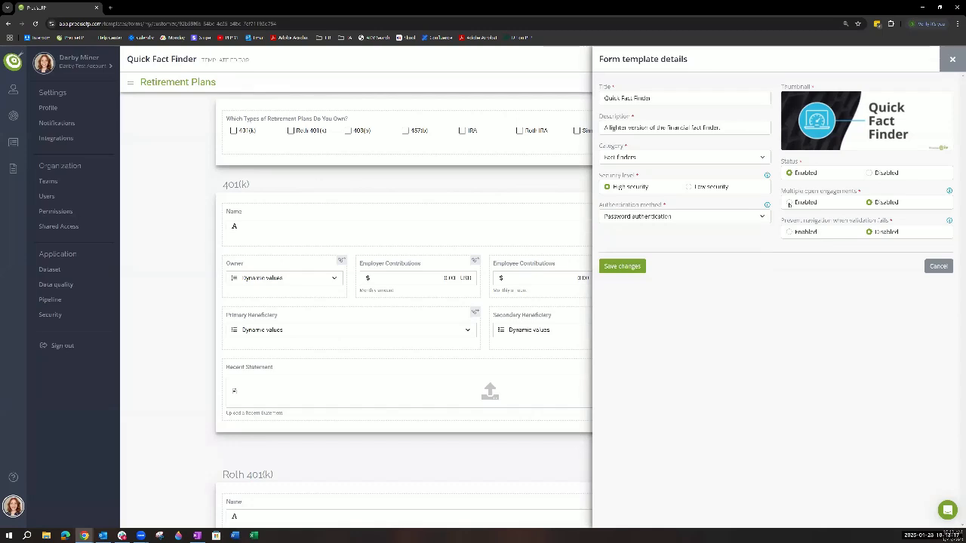
- Toggle multiple open engagements and navigation prevention on failed validation to Enabled and back to Disabled, and save the template details
{"action": "left_click", "coordinate": [789, 203]}
{"action": "left_click", "coordinate": [869, 203]}
{"action": "left_click", "coordinate": [790, 203]}
{"action": "left_click", "coordinate": [870, 203]}
{"action": "left_click", "coordinate": [790, 232]}
{"action": "left_click", "coordinate": [869, 233]}
{"action": "left_click", "coordinate": [629, 268]}
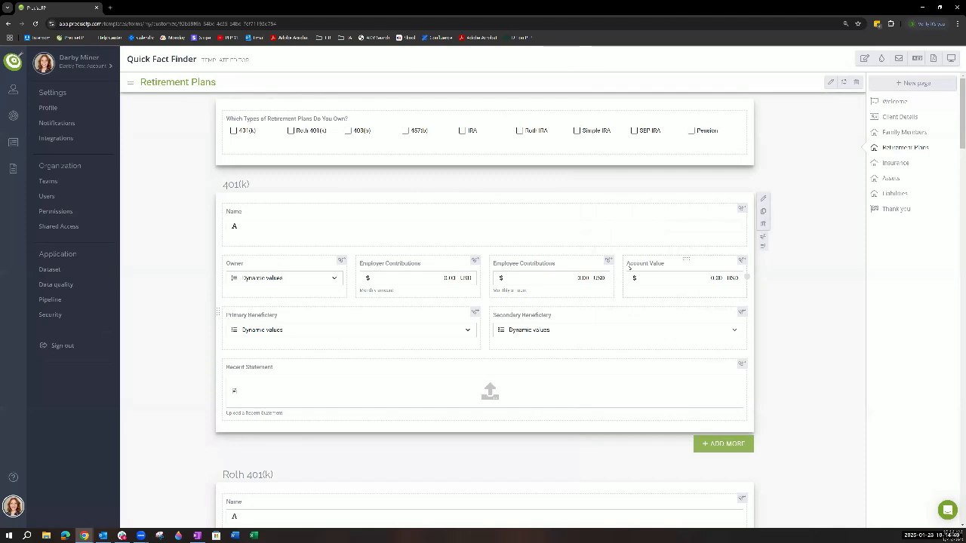
- View the form template's theme and branding settings and close them without changes
{"action": "left_click", "coordinate": [882, 59]}
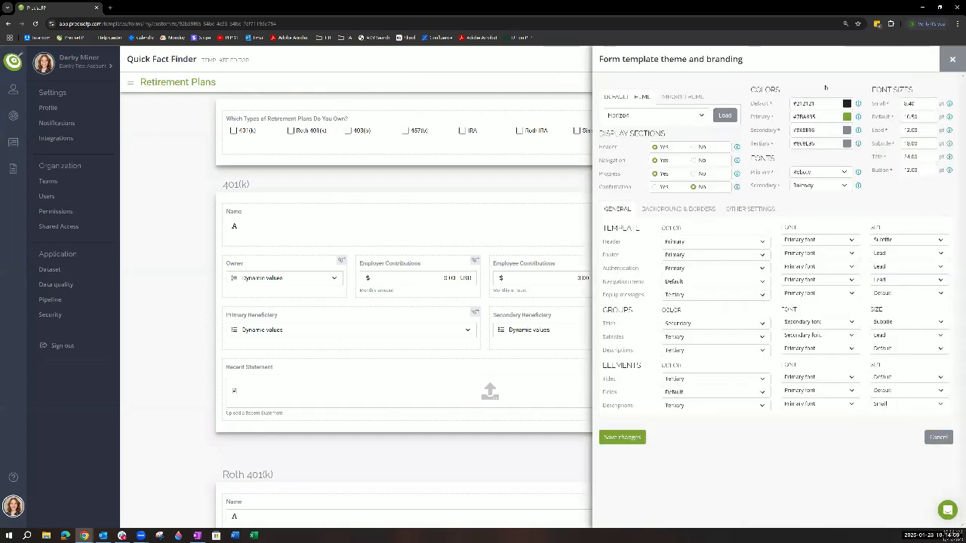
{"action": "left_click", "coordinate": [952, 59]}
- Open the form template's email message settings and enable periodic email reminders and the thank you email
{"action": "left_click", "coordinate": [899, 59]}
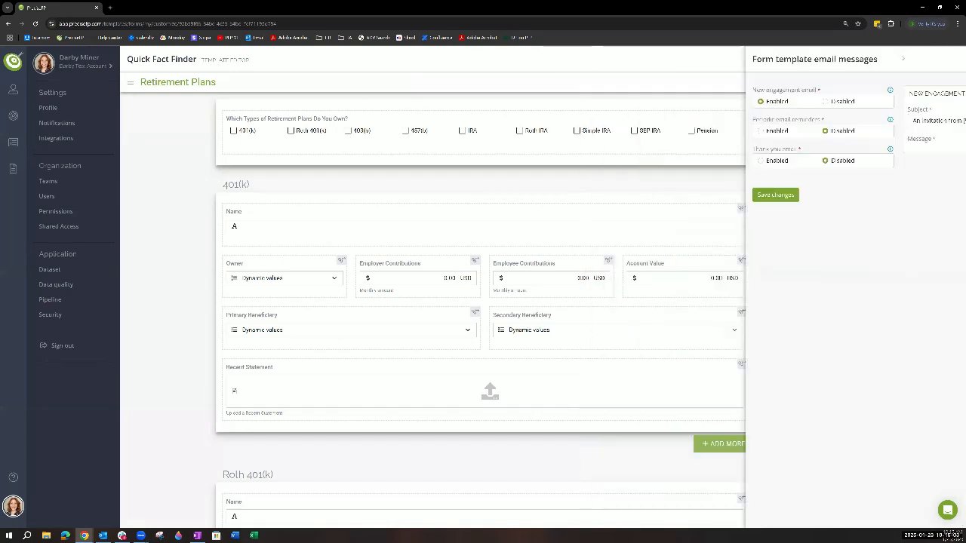
{"action": "left_click", "coordinate": [609, 131]}
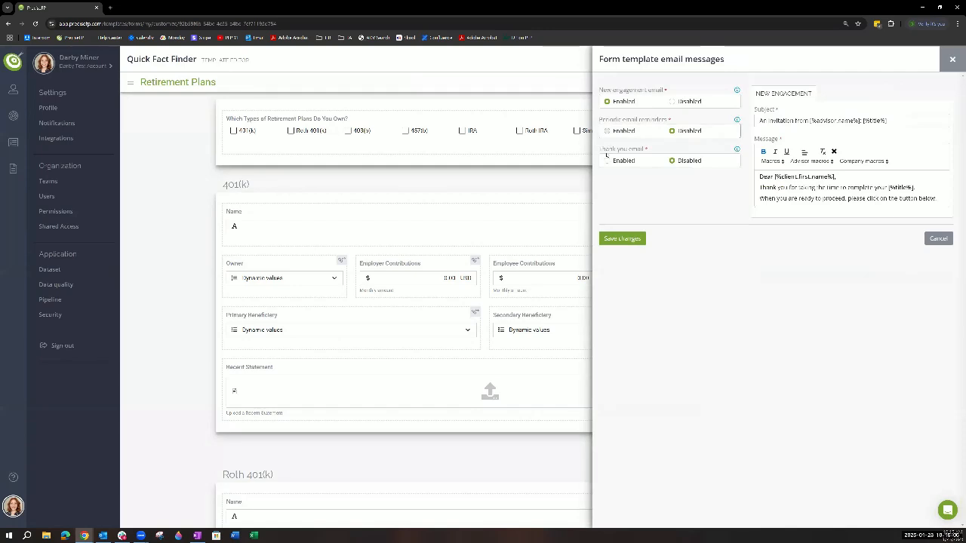
{"action": "left_click", "coordinate": [609, 161]}
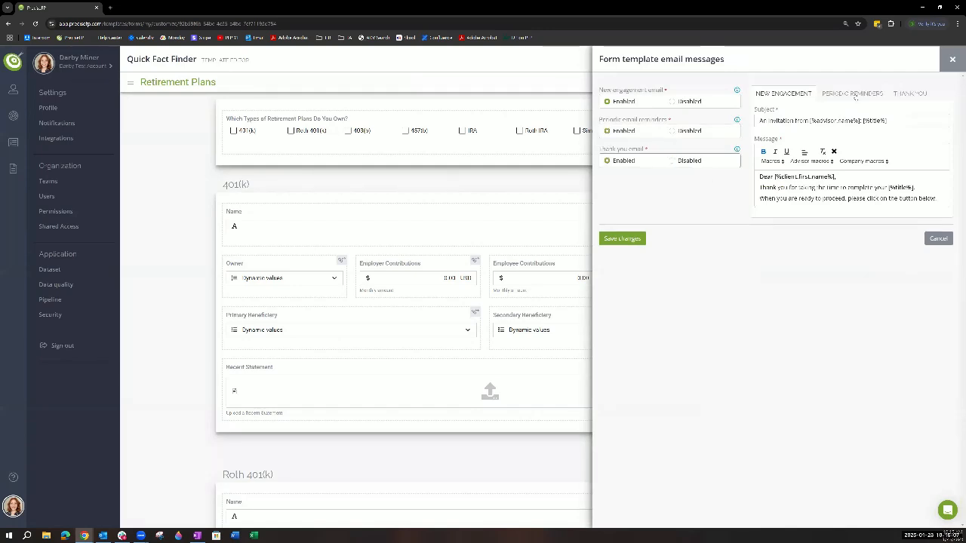
- Review the new engagement, periodic reminder and thank you email messages, and cancel the email settings
{"action": "left_click", "coordinate": [855, 93]}
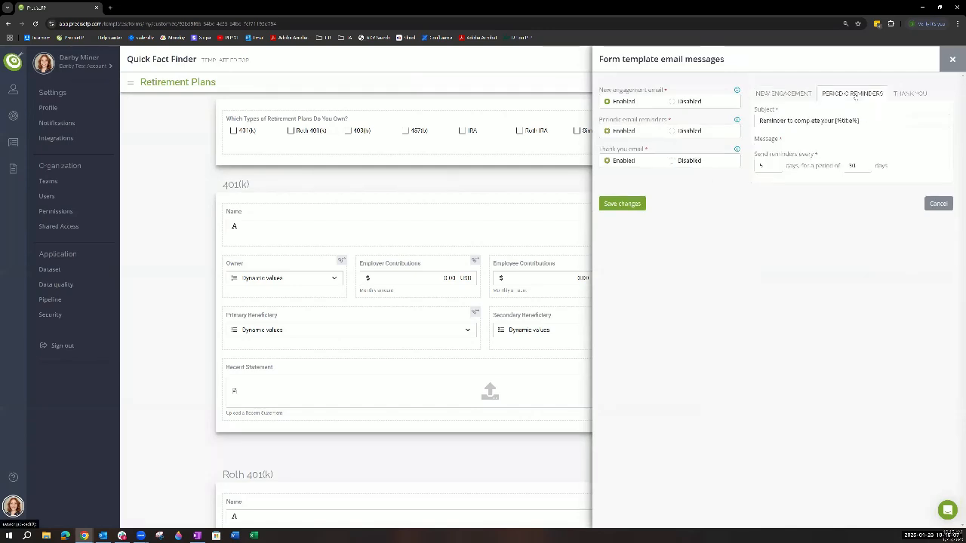
{"action": "left_click", "coordinate": [912, 93]}
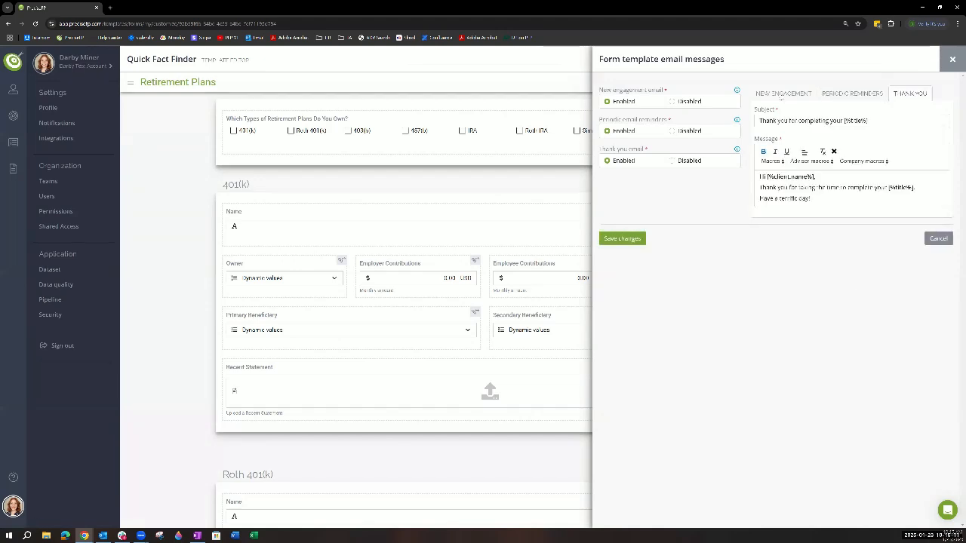
{"action": "left_click", "coordinate": [782, 95]}
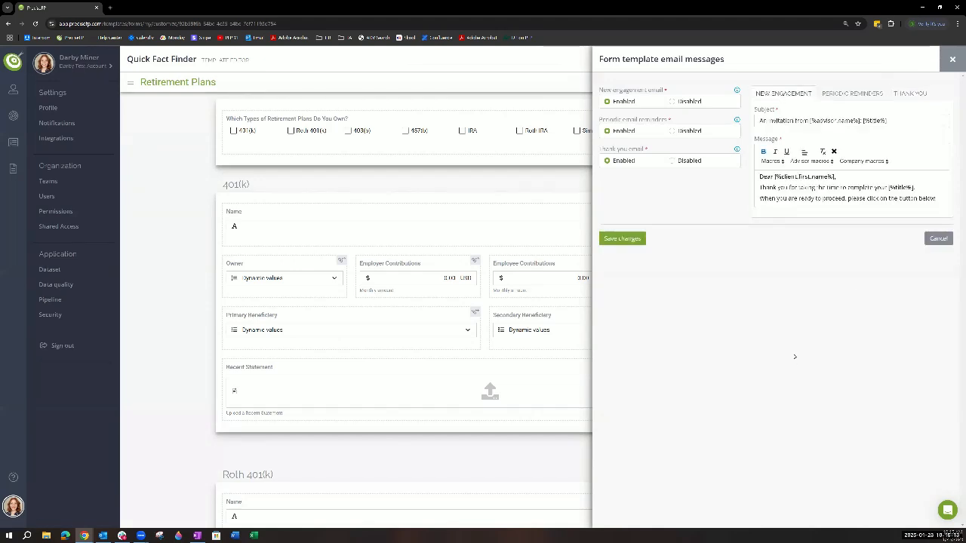
{"action": "left_click", "coordinate": [842, 94]}
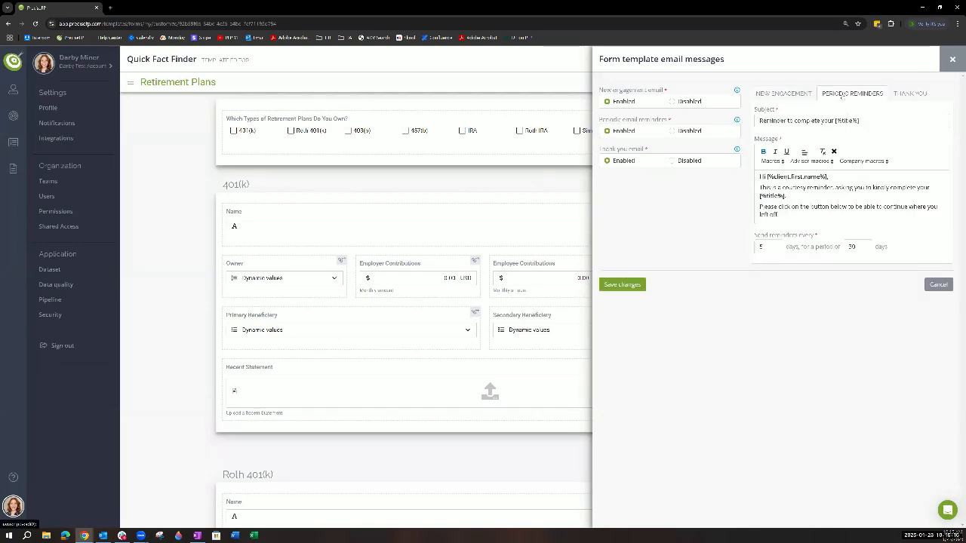
{"action": "left_click", "coordinate": [912, 95]}
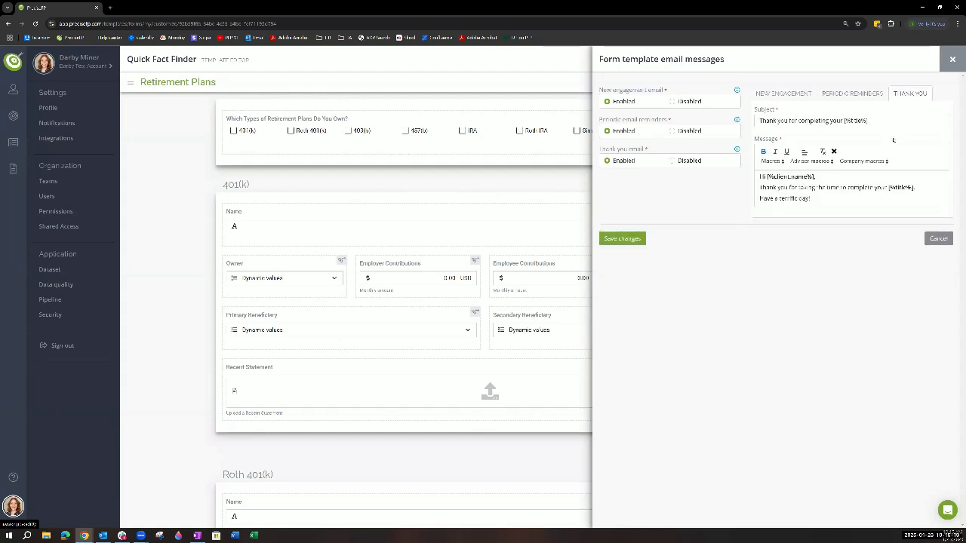
{"action": "left_click", "coordinate": [873, 94]}
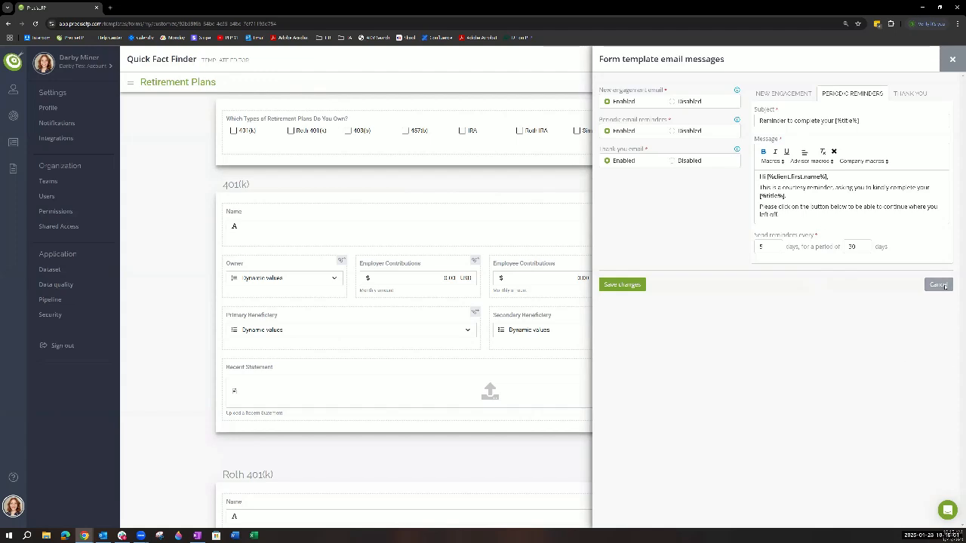
{"action": "left_click", "coordinate": [939, 285]}
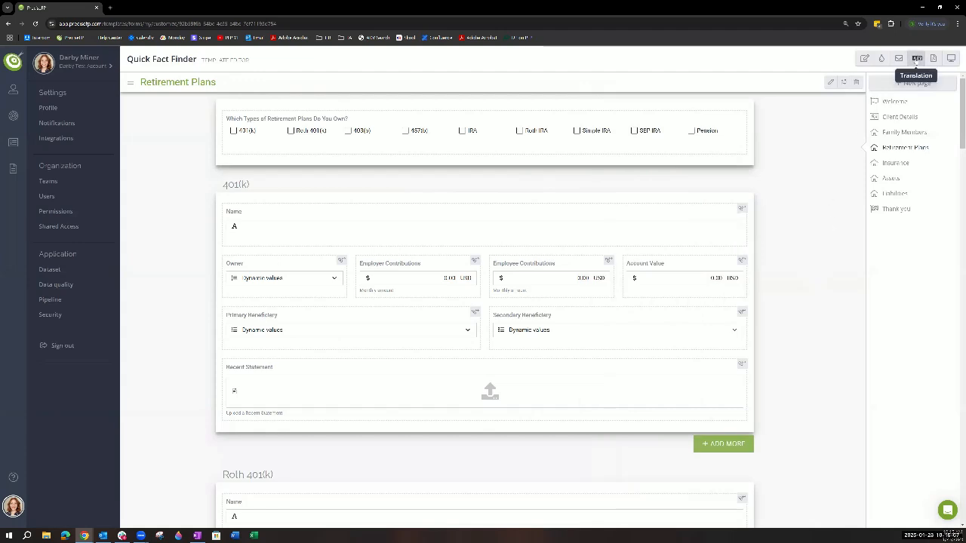
- In the form template translations, change the Add Co-client label to "Add Spouse or Partner" and save the changes
{"action": "left_click", "coordinate": [916, 59]}
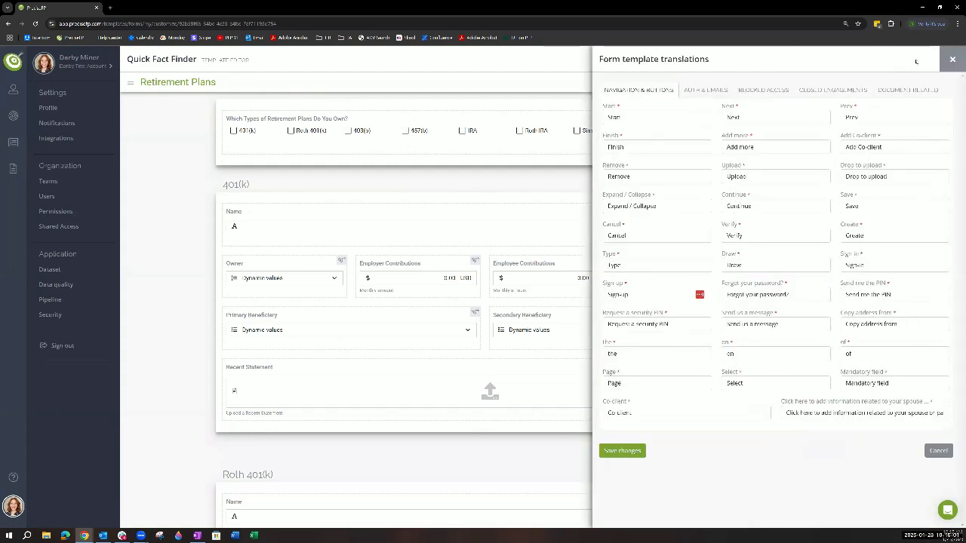
{"action": "triple_click", "coordinate": [895, 146]}
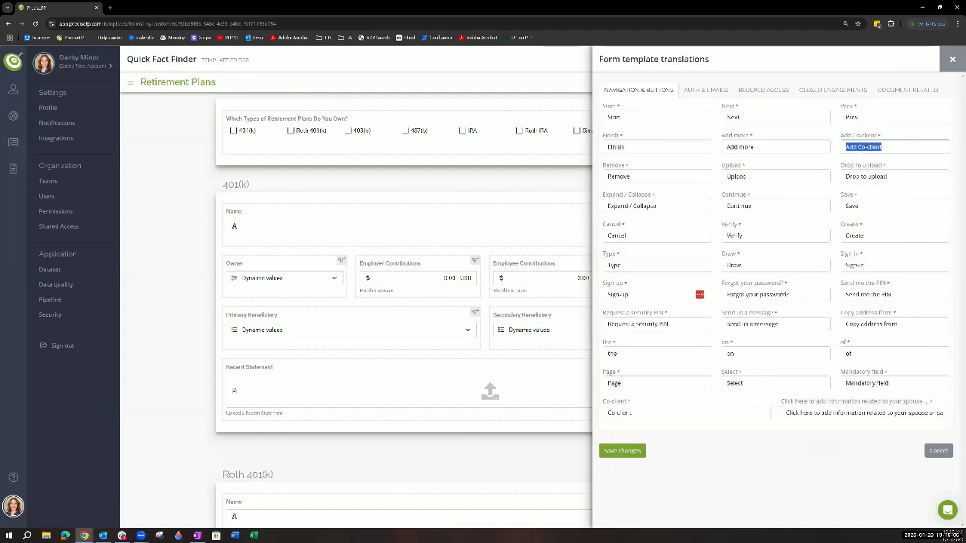
{"action": "type", "text": "Ads Spouse or Partner"}
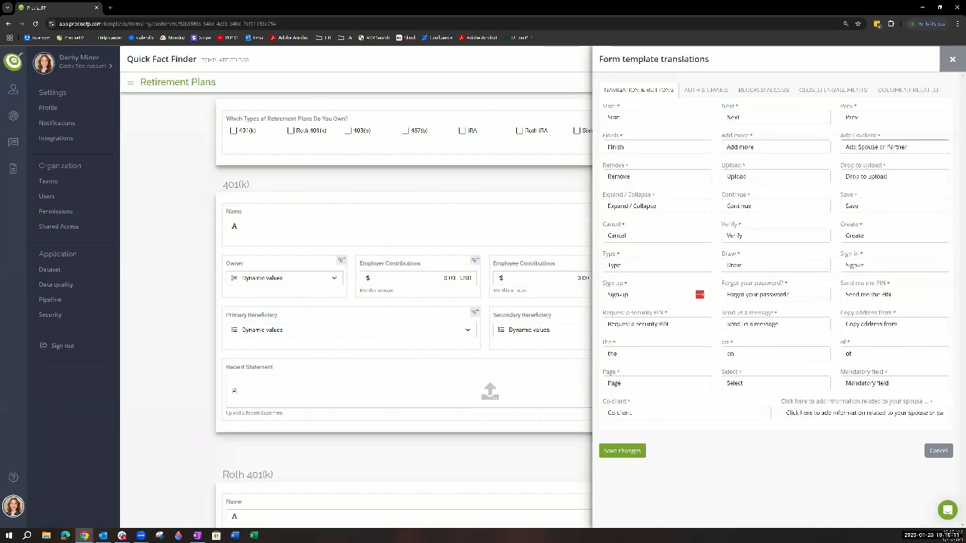
{"action": "left_click", "coordinate": [622, 451]}
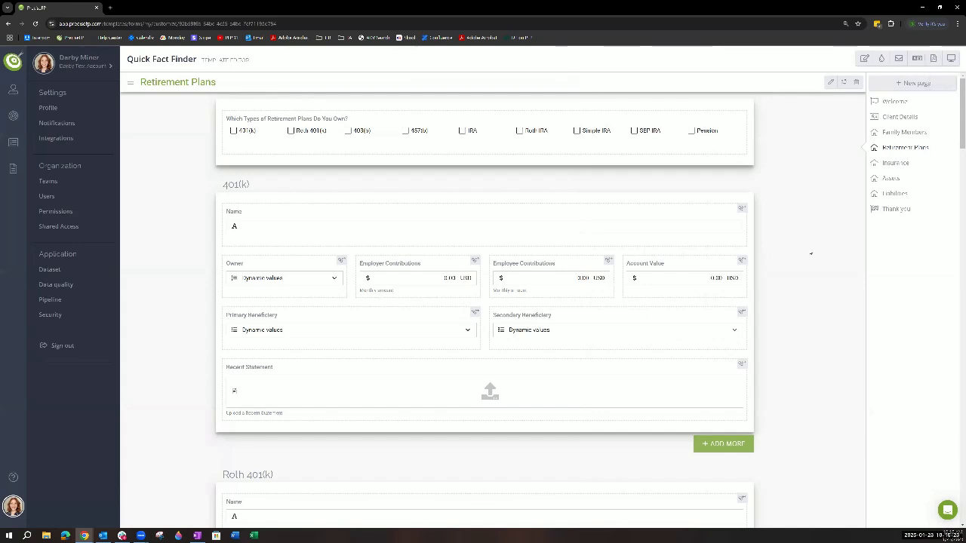
- View the template's Client Details page, start the form preview, and go to the end of its Client Details page
{"action": "left_click", "coordinate": [902, 117]}
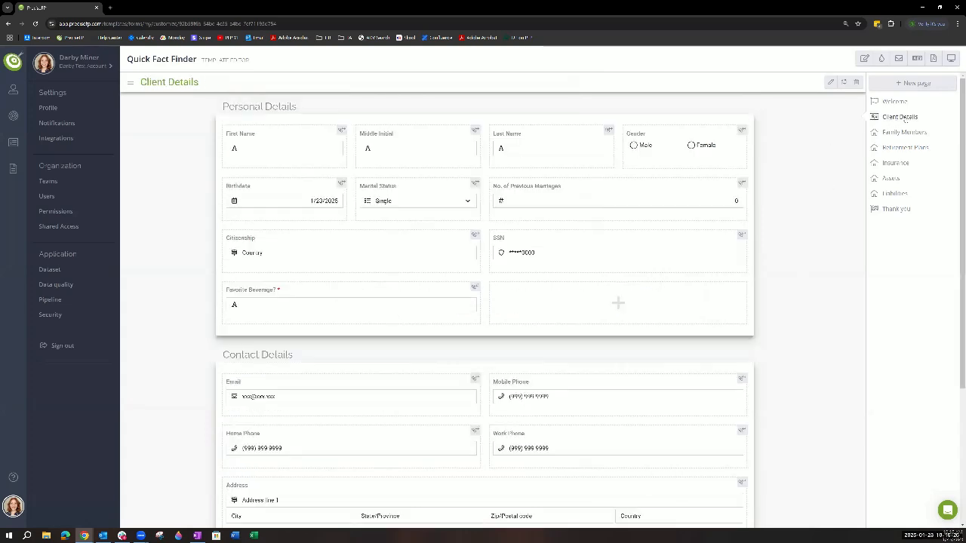
{"action": "left_click", "coordinate": [951, 58]}
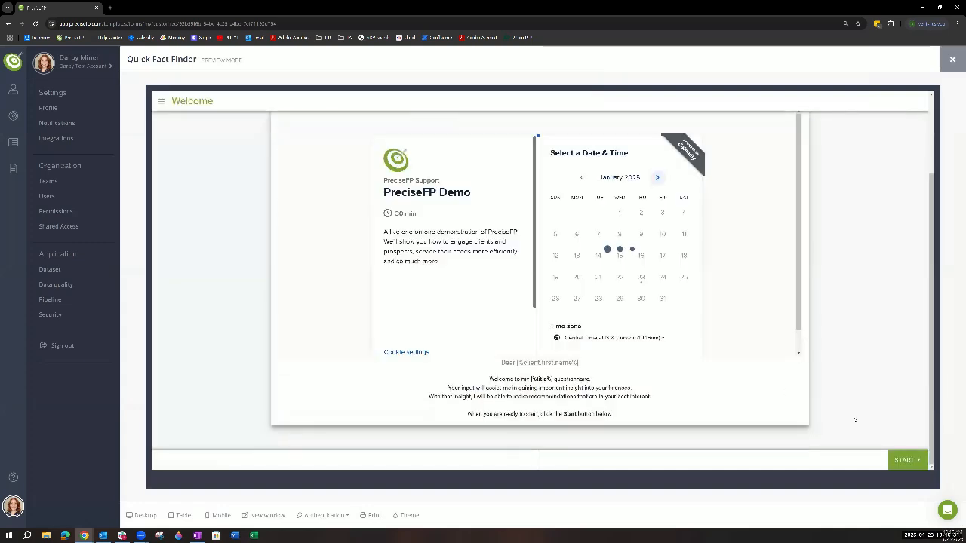
{"action": "left_click", "coordinate": [903, 462]}
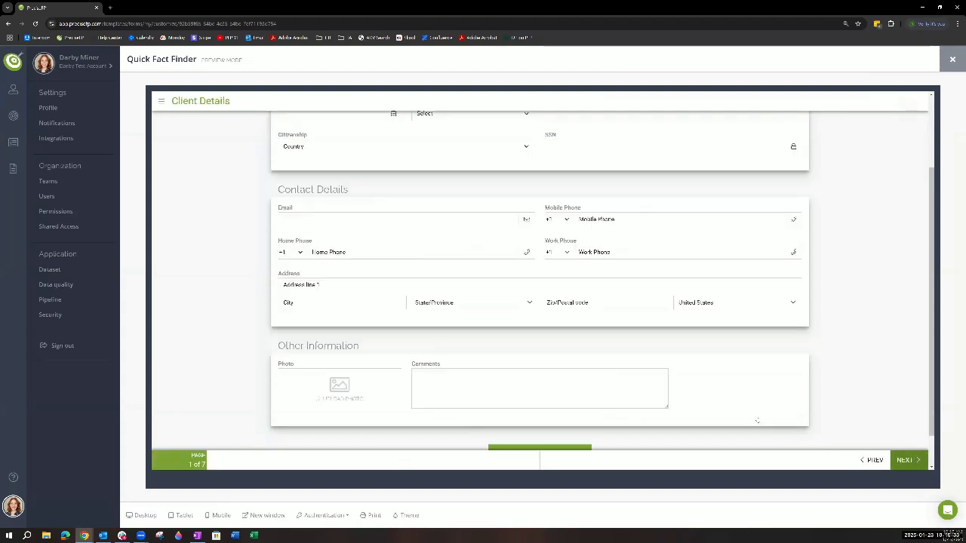
{"action": "scroll", "coordinate": [594, 419], "scroll_direction": "down", "scroll_amount": 4}
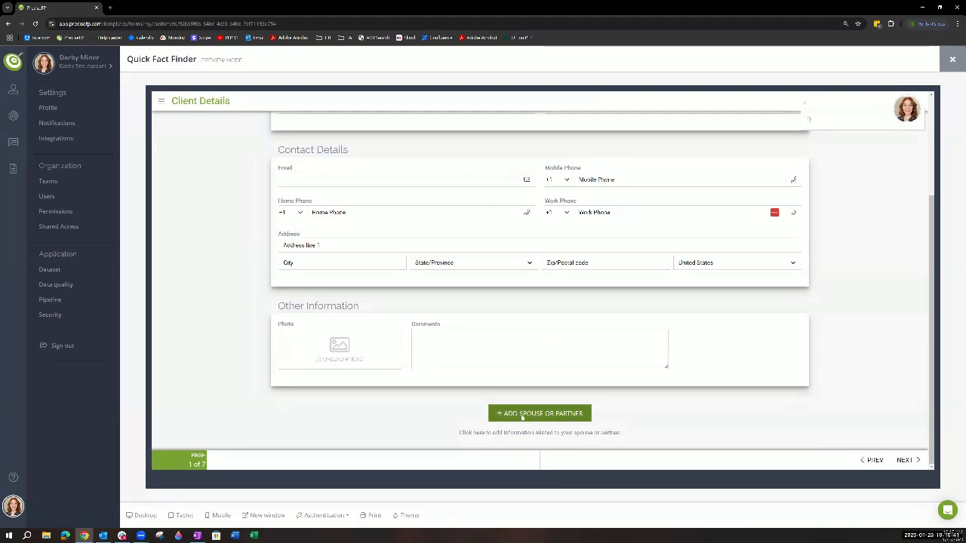
- Add a spouse or partner in the preview, look through the added sections, and close the preview
{"action": "left_click", "coordinate": [546, 414]}
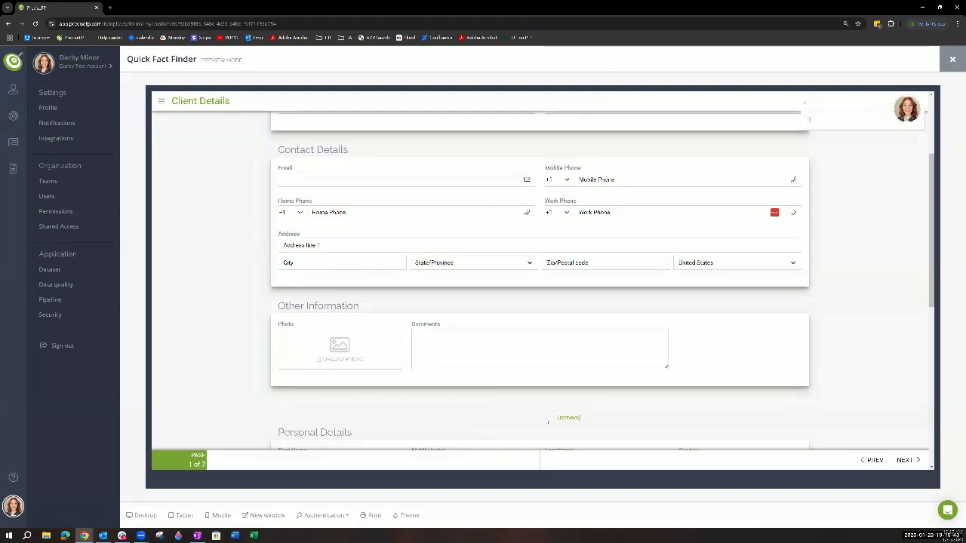
{"action": "scroll", "coordinate": [496, 412], "scroll_direction": "down", "scroll_amount": 2}
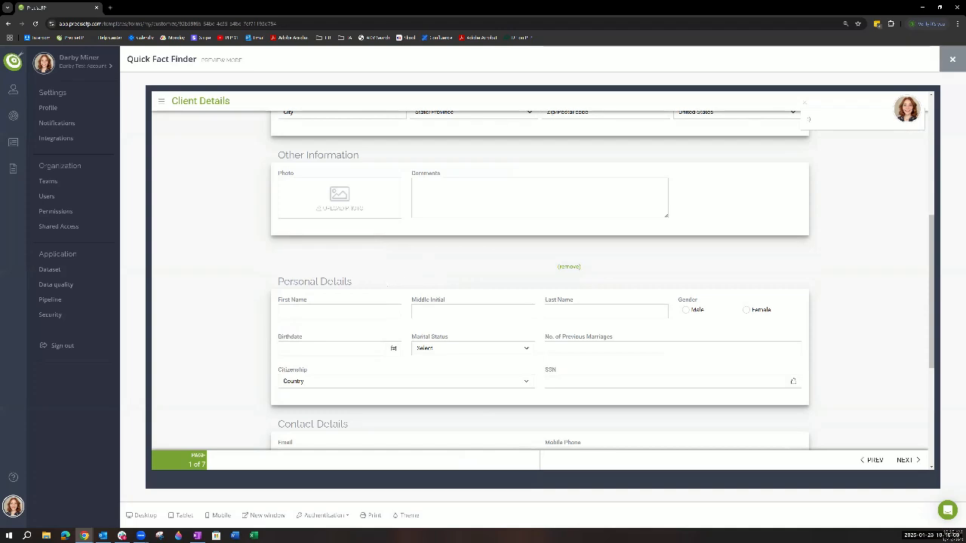
{"action": "scroll", "coordinate": [384, 289], "scroll_direction": "up", "scroll_amount": 4}
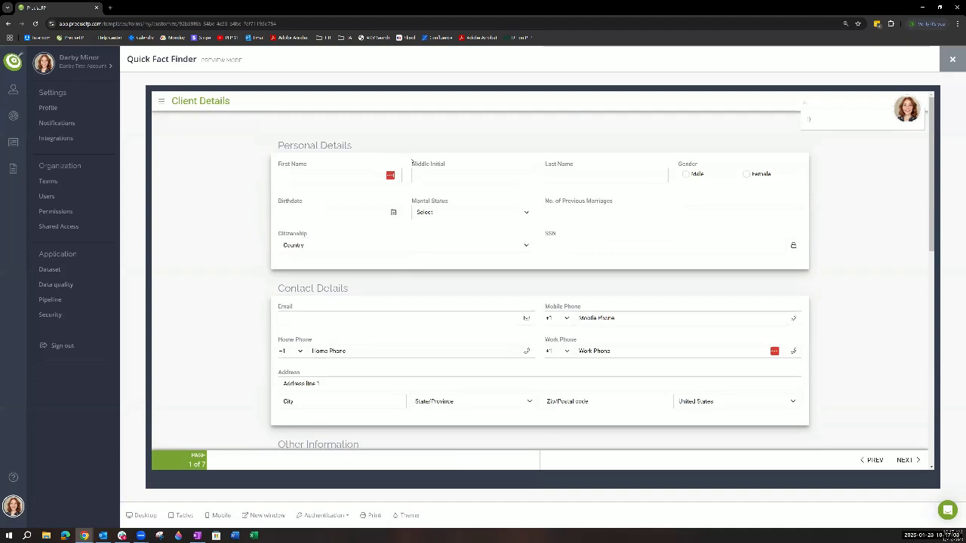
{"action": "left_click", "coordinate": [953, 58]}
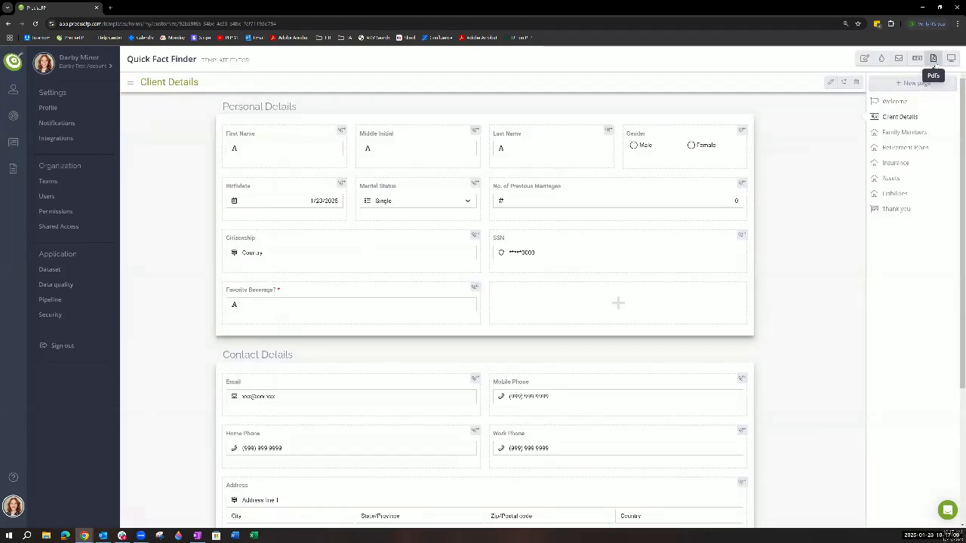
- Start the form preview again and view it in the tablet and mobile layouts
{"action": "left_click", "coordinate": [933, 58]}
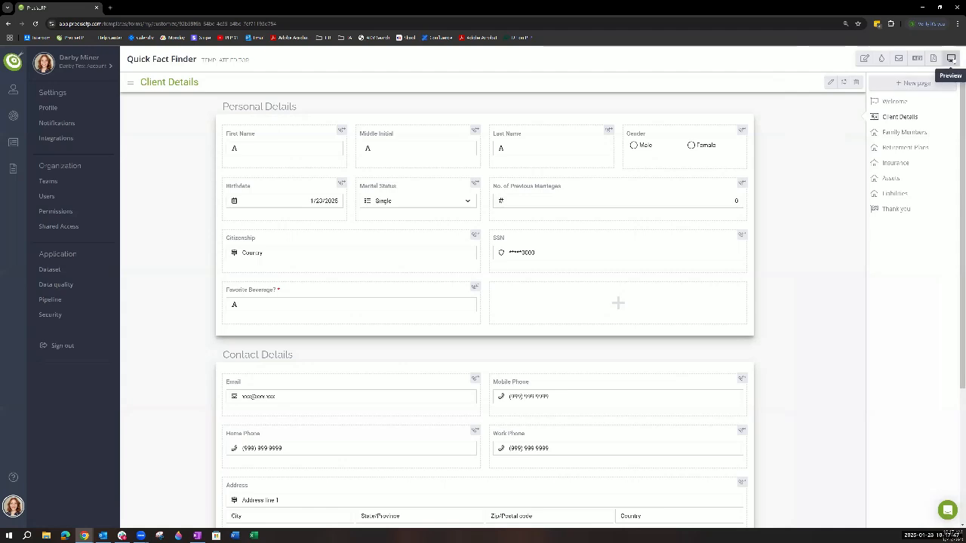
{"action": "left_click", "coordinate": [952, 60]}
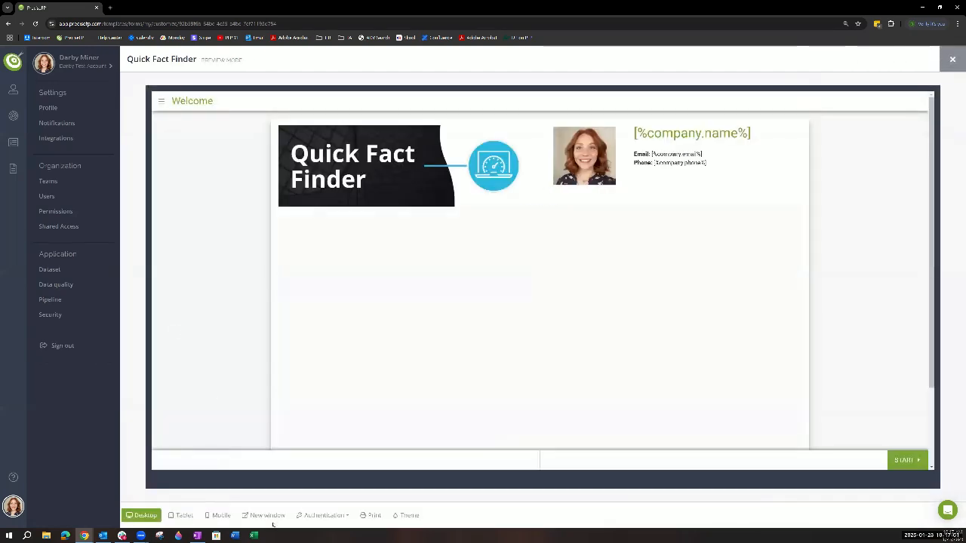
{"action": "left_click", "coordinate": [181, 516]}
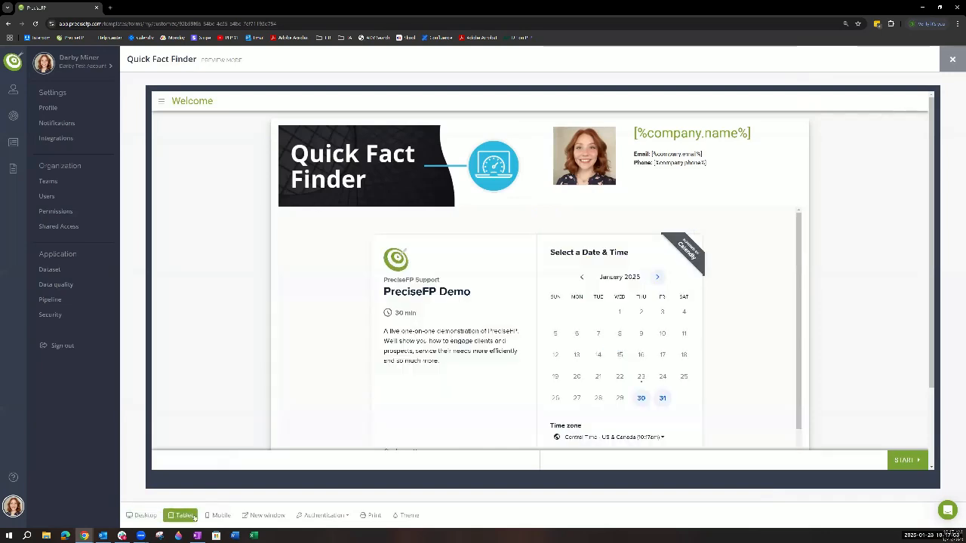
{"action": "left_click", "coordinate": [221, 516]}
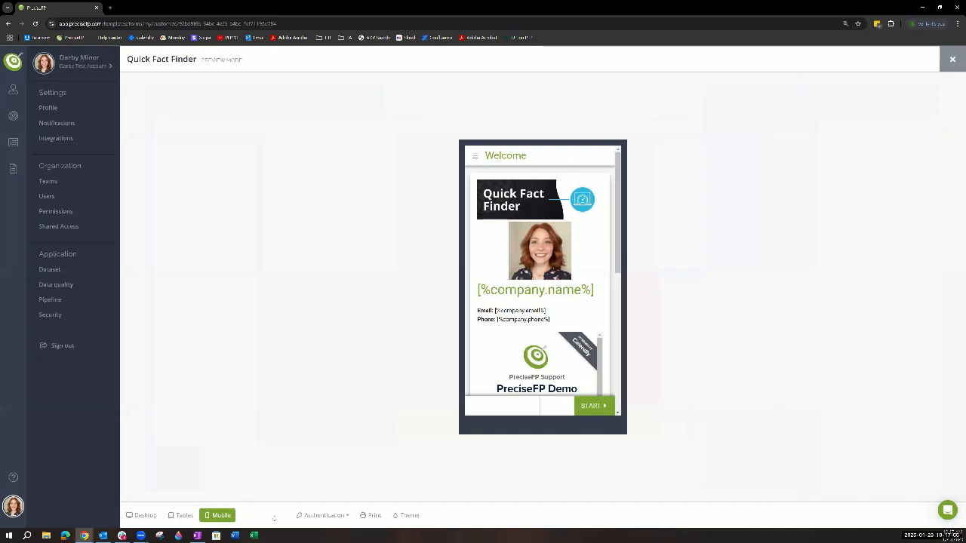
- Check the preview's SMS authentication screen and its Print and Theme options, and switch to the desktop layout
{"action": "left_click", "coordinate": [336, 515]}
{"action": "left_click", "coordinate": [336, 487]}
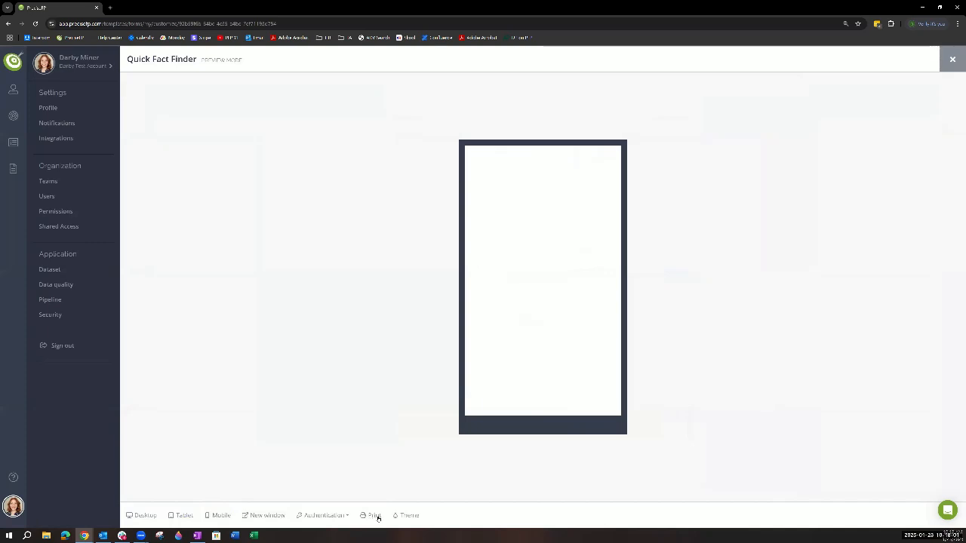
{"action": "left_click", "coordinate": [377, 517]}
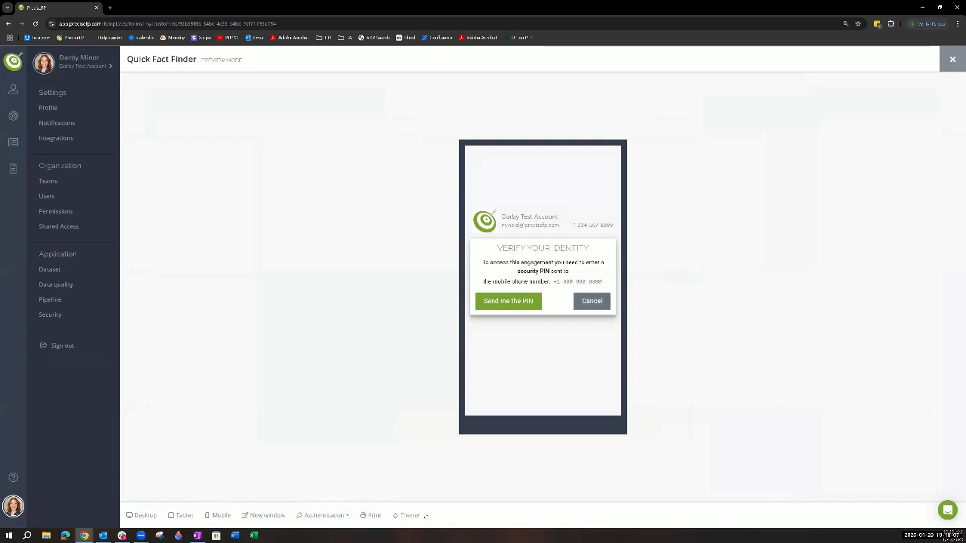
{"action": "left_click", "coordinate": [409, 516]}
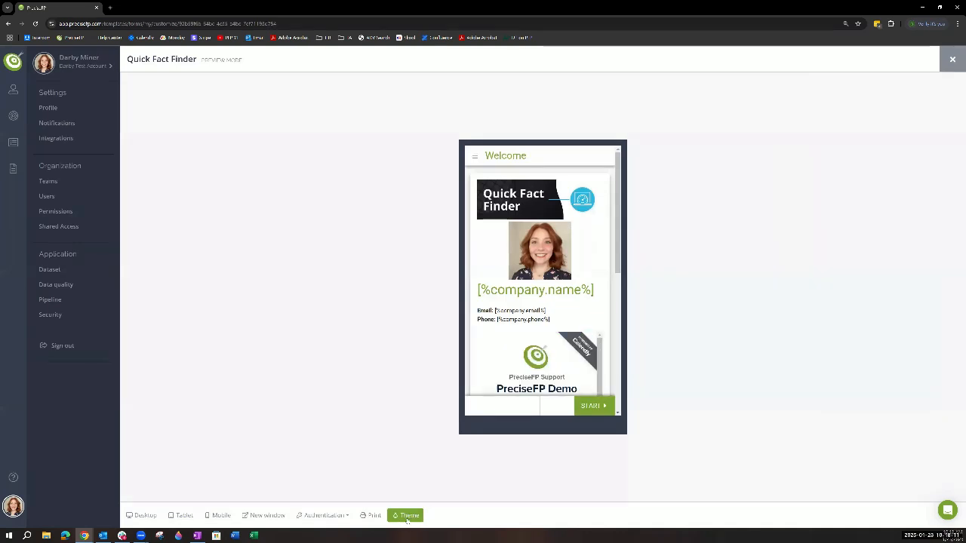
{"action": "left_click", "coordinate": [137, 516]}
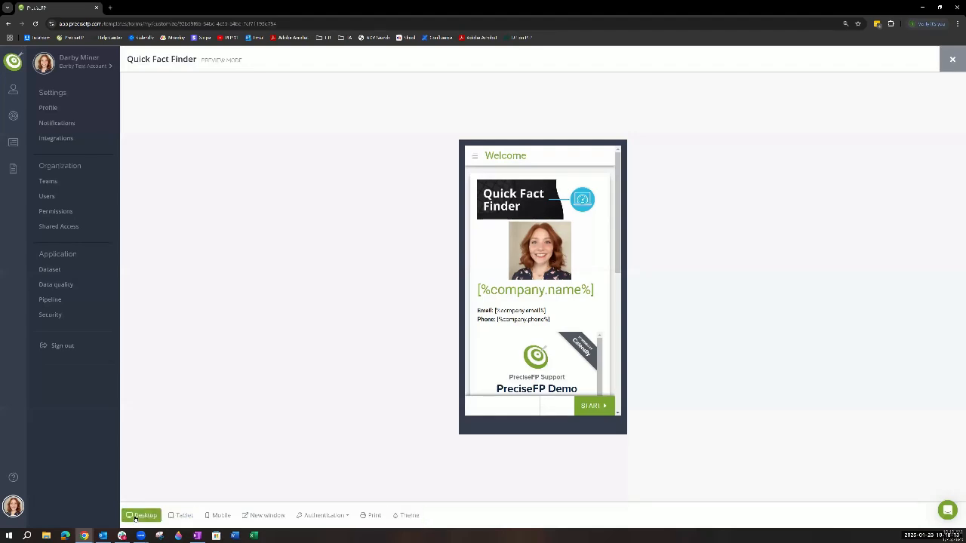
- Try a purple primary color in the form template theme and view the preview's Client Details page with it
{"action": "left_click", "coordinate": [408, 516]}
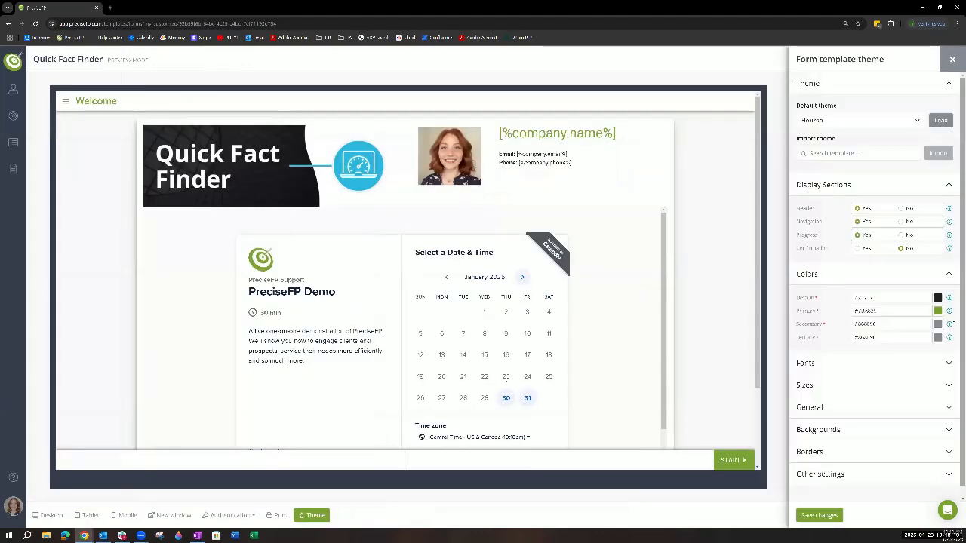
{"action": "left_click", "coordinate": [939, 324]}
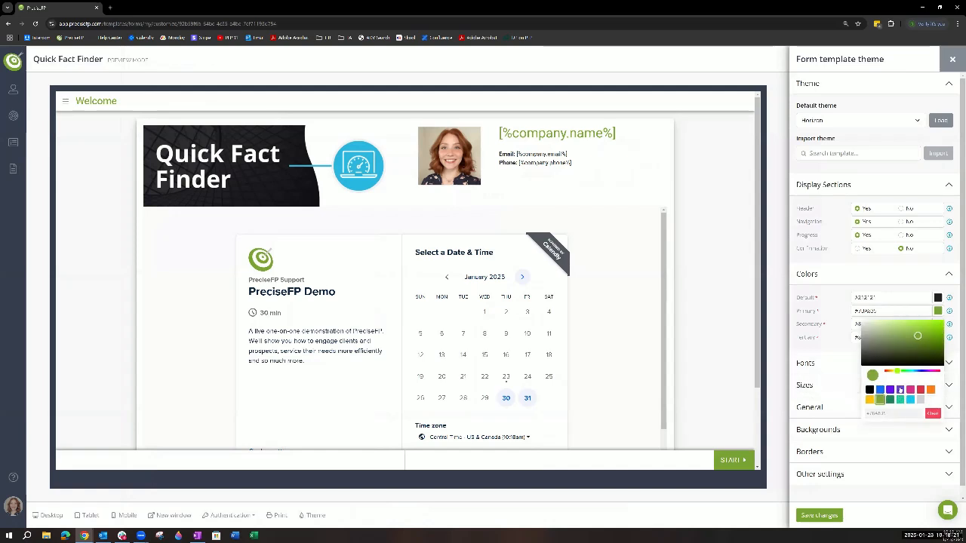
{"action": "left_click", "coordinate": [901, 390]}
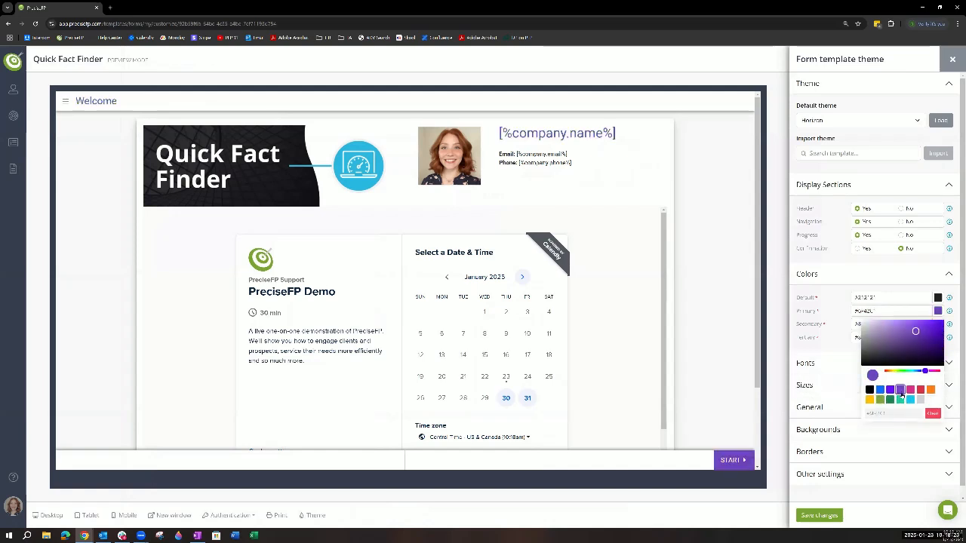
{"action": "left_click", "coordinate": [731, 460]}
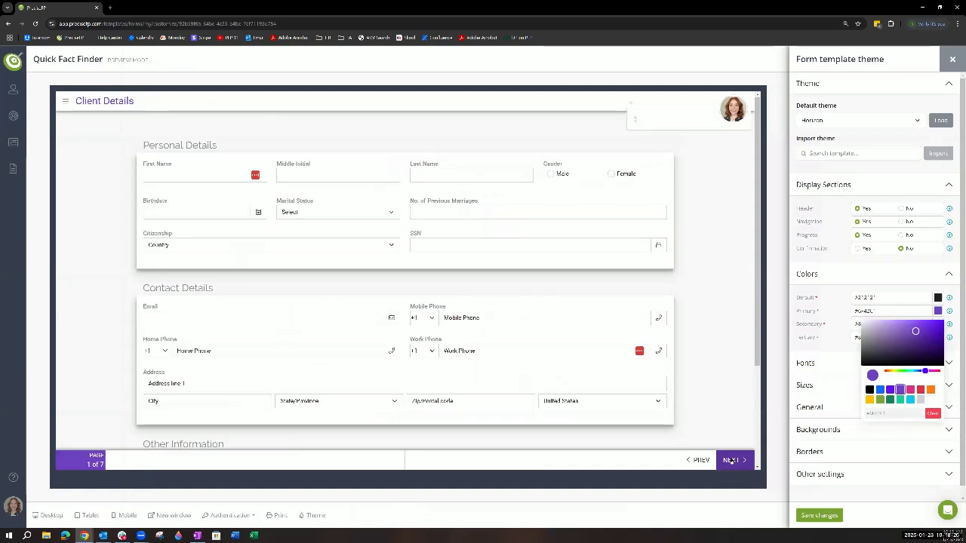
- Look through the default themes, return the preview to the Welcome page, and load the Horizon theme
{"action": "left_click", "coordinate": [833, 123]}
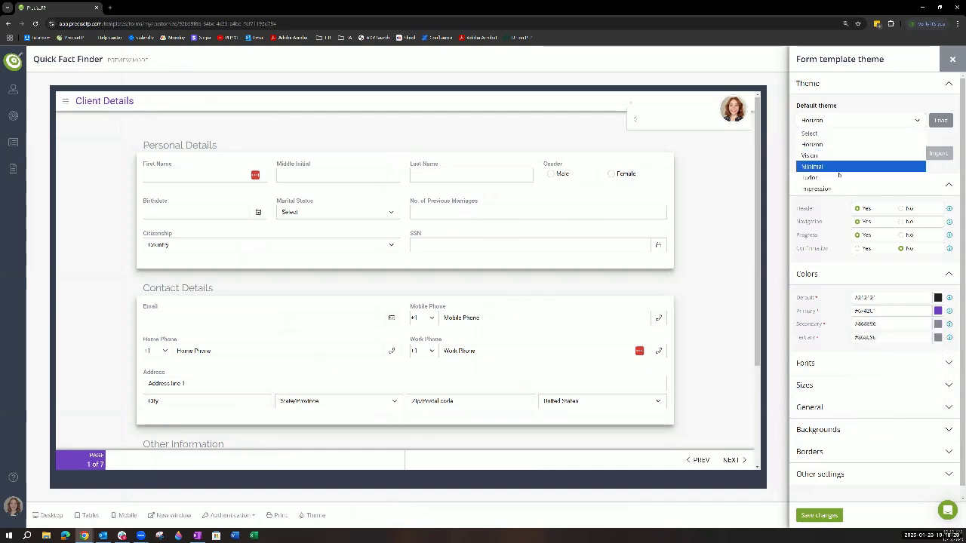
{"action": "left_click", "coordinate": [838, 155]}
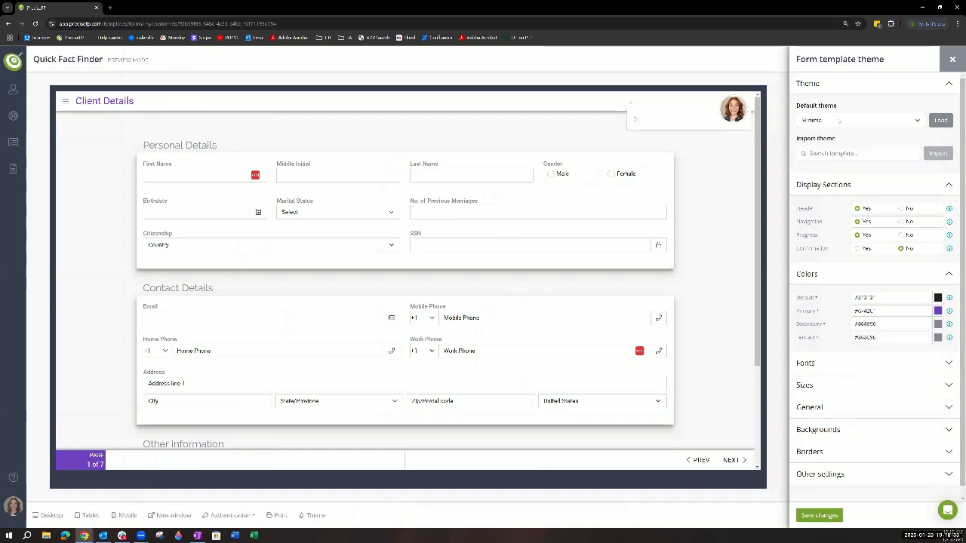
{"action": "left_click", "coordinate": [838, 120]}
{"action": "left_click", "coordinate": [843, 143]}
{"action": "left_click", "coordinate": [701, 460]}
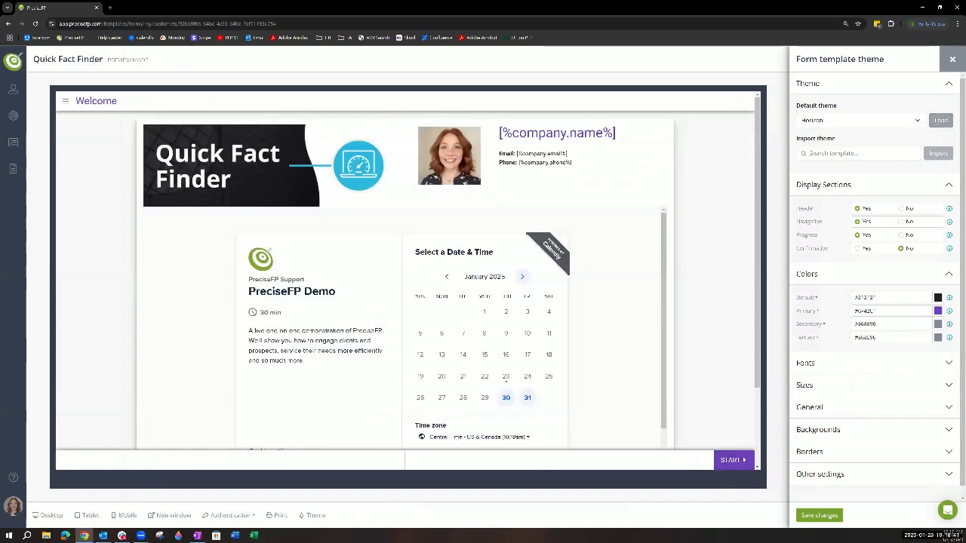
{"action": "left_click", "coordinate": [940, 120]}
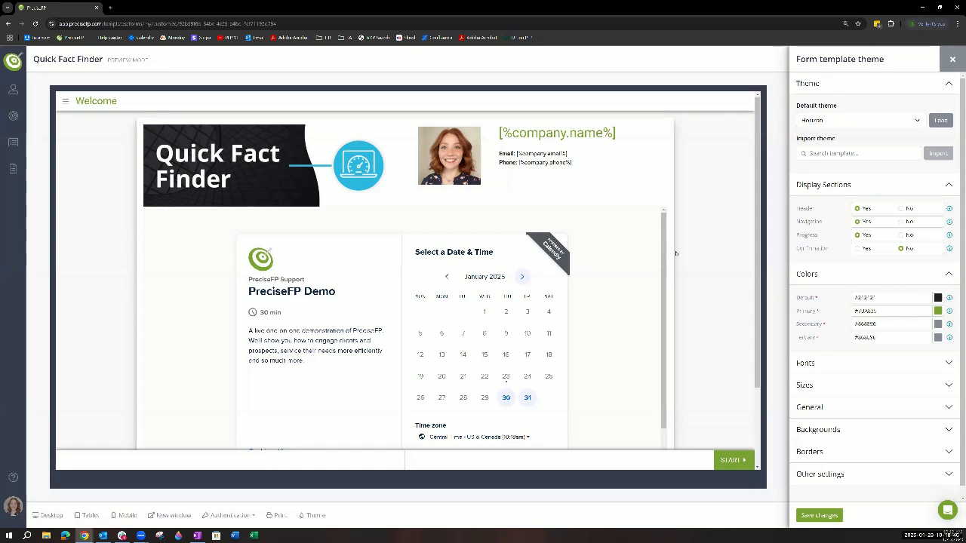
- View the preview's Client Details page, and look over the default theme choices and the remaining theme settings
{"action": "left_click", "coordinate": [731, 459]}
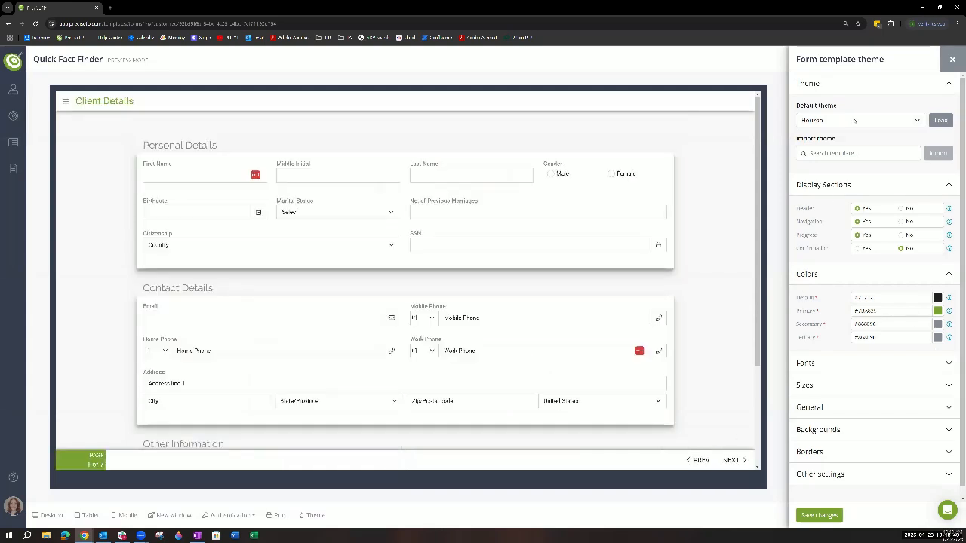
{"action": "left_click", "coordinate": [847, 123]}
{"action": "left_click", "coordinate": [922, 164]}
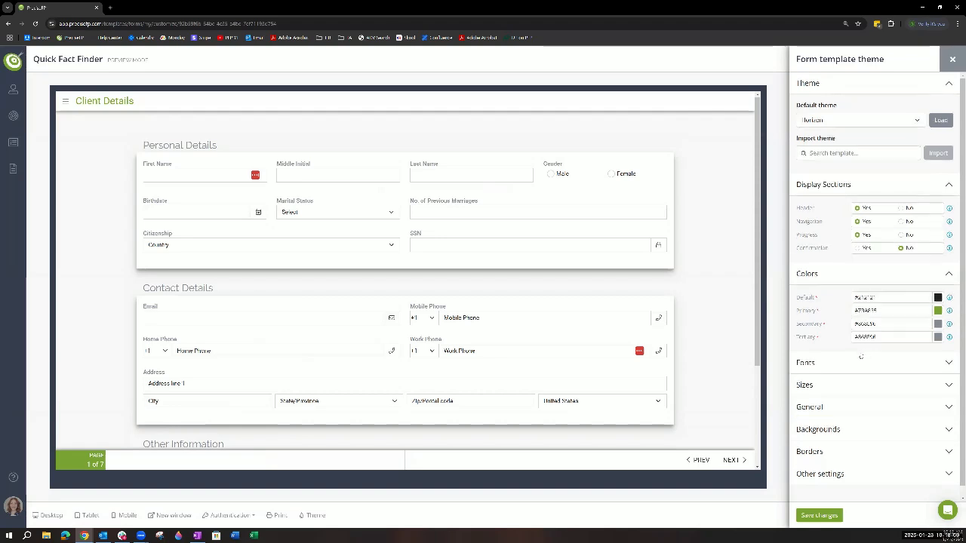
{"action": "scroll", "coordinate": [831, 325], "scroll_direction": "down", "scroll_amount": 1}
{"action": "scroll", "coordinate": [843, 173], "scroll_direction": "up", "scroll_amount": 1}
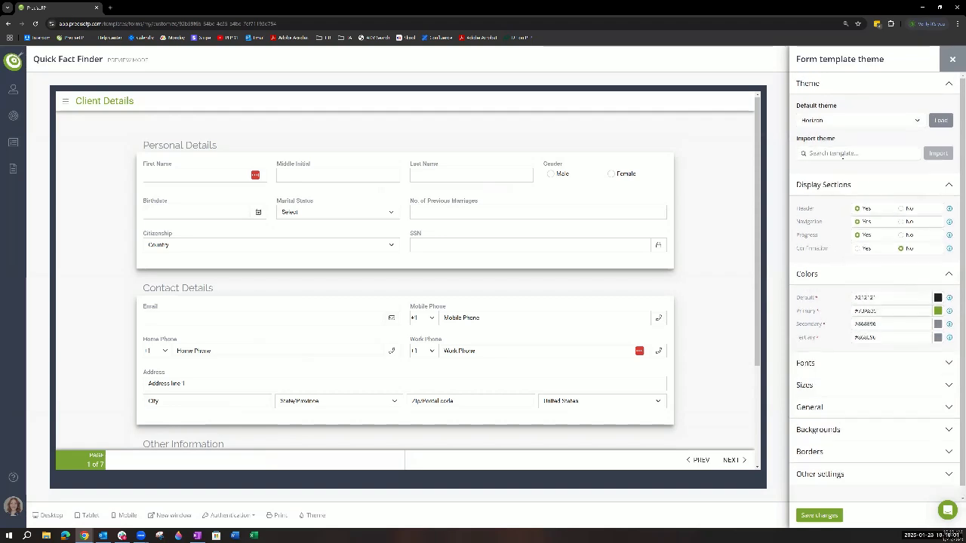
- Import the theme of the Financial Goals template, save the changes, and close the preview
{"action": "left_click", "coordinate": [842, 155]}
{"action": "type", "text": "F"}
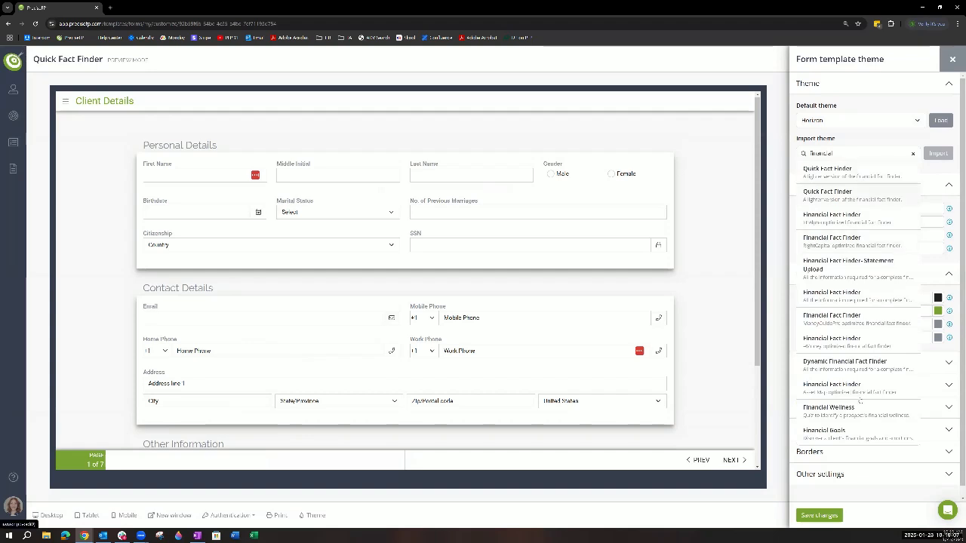
{"action": "left_click", "coordinate": [848, 430]}
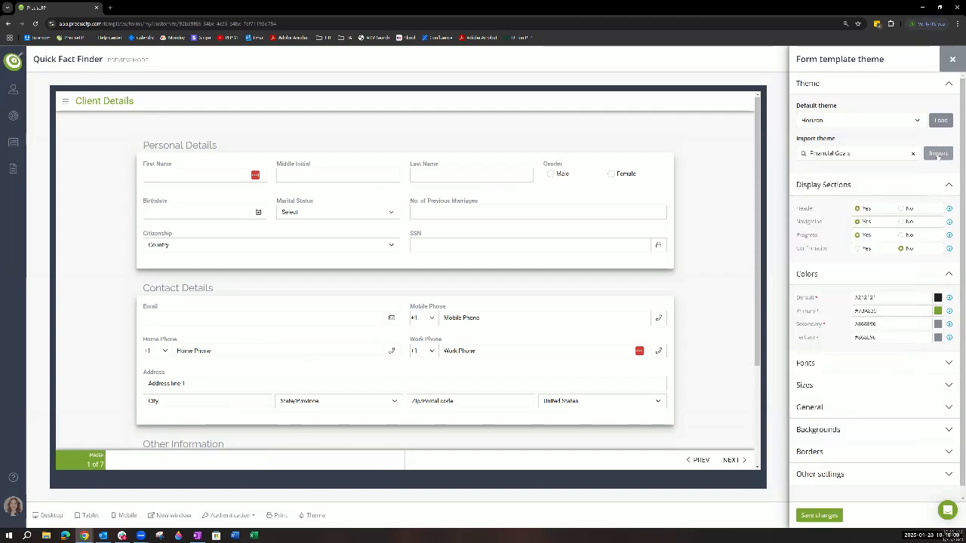
{"action": "left_click", "coordinate": [938, 154]}
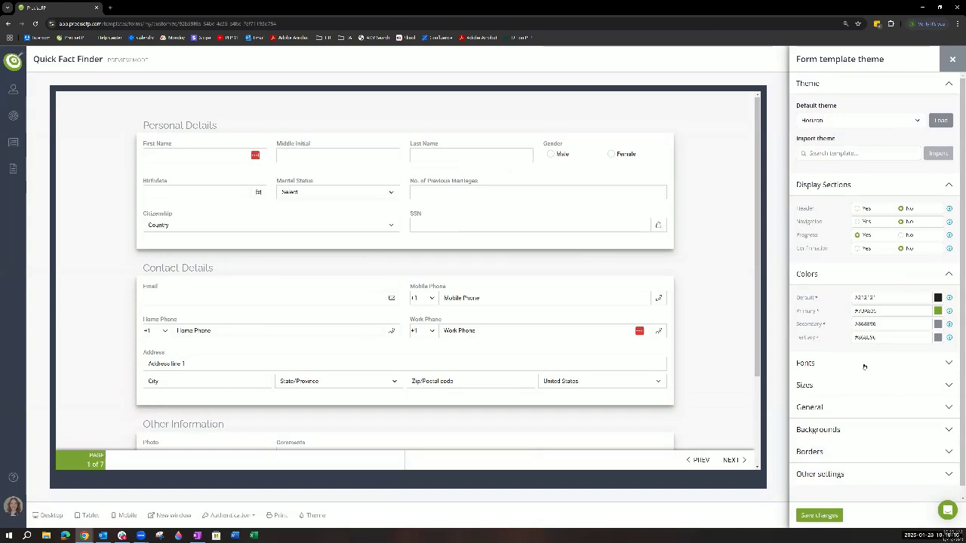
{"action": "scroll", "coordinate": [865, 367], "scroll_direction": "down", "scroll_amount": 1}
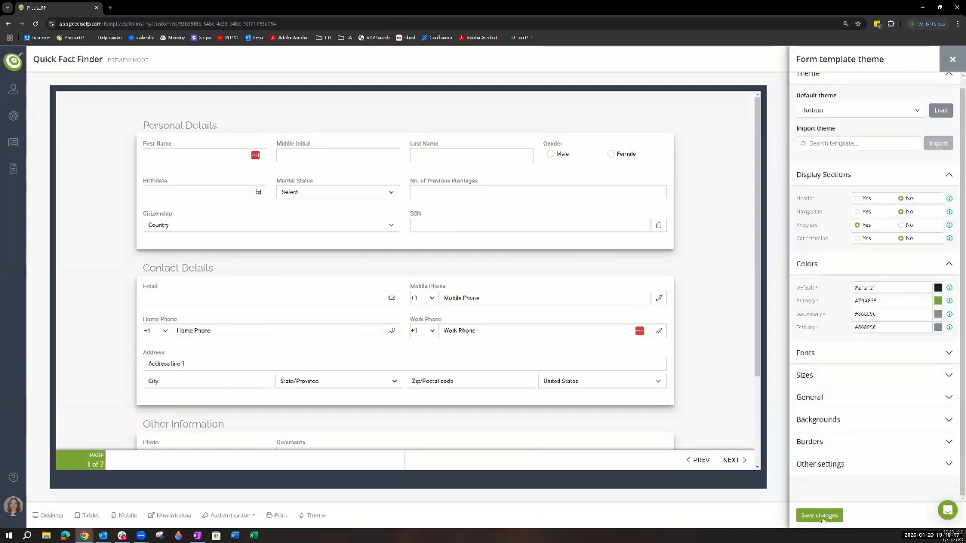
{"action": "left_click", "coordinate": [821, 517]}
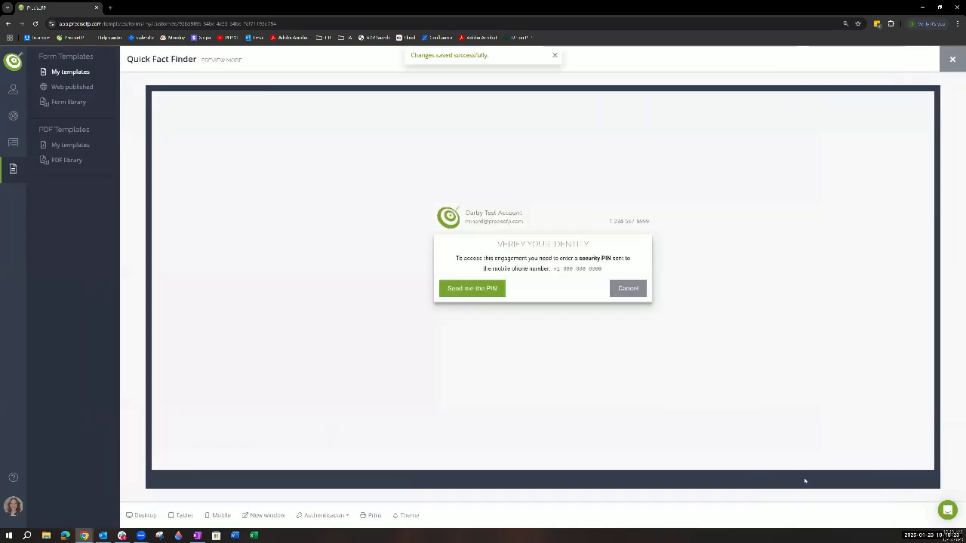
{"action": "left_click", "coordinate": [951, 60]}
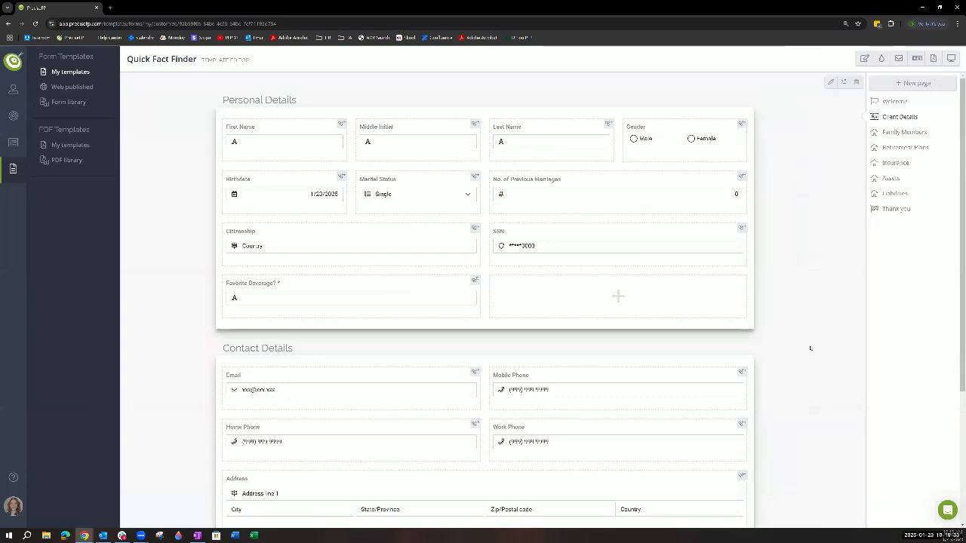
- Open the web-published forms and start publishing the first Quick Fact Finder template as a URL
{"action": "scroll", "coordinate": [802, 387], "scroll_direction": "down", "scroll_amount": 2}
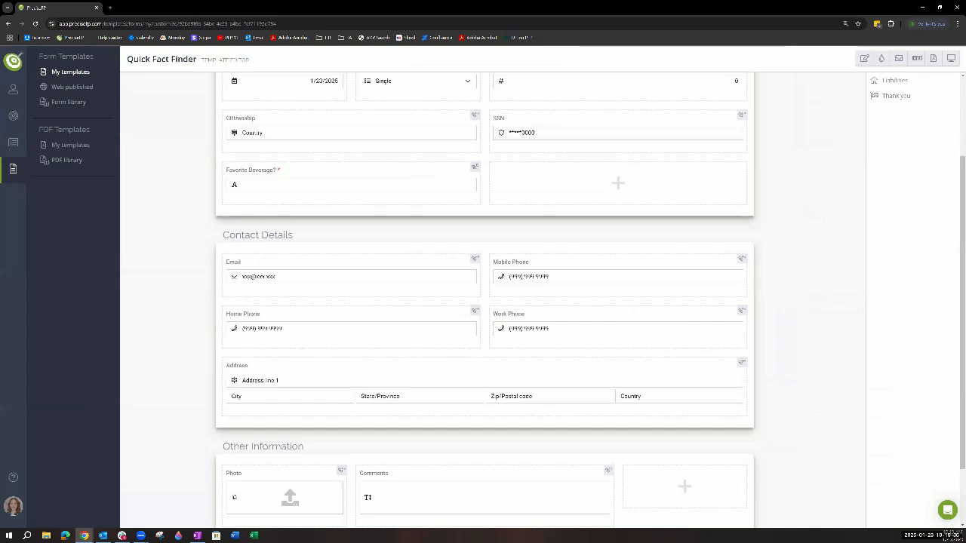
{"action": "scroll", "coordinate": [838, 425], "scroll_direction": "up", "scroll_amount": 2}
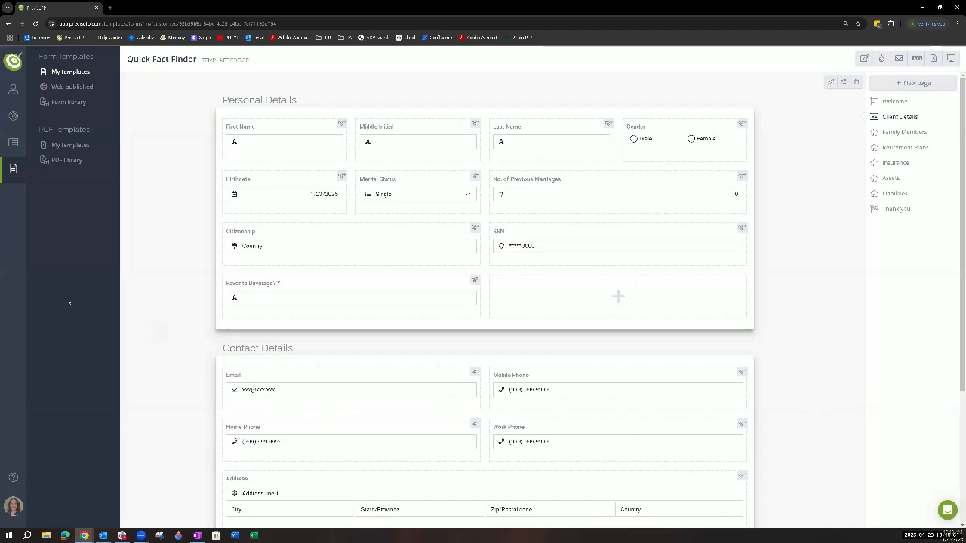
{"action": "left_click", "coordinate": [68, 88]}
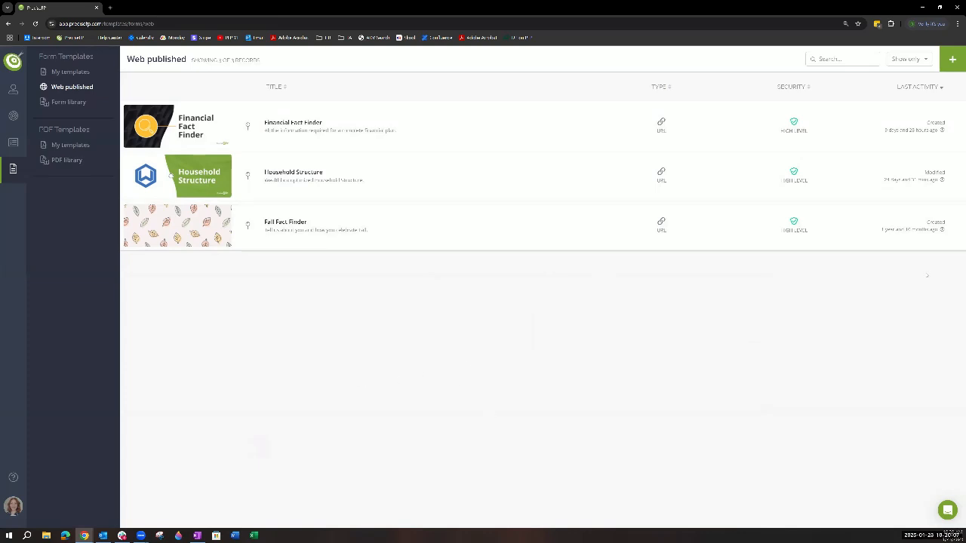
{"action": "left_click", "coordinate": [952, 59]}
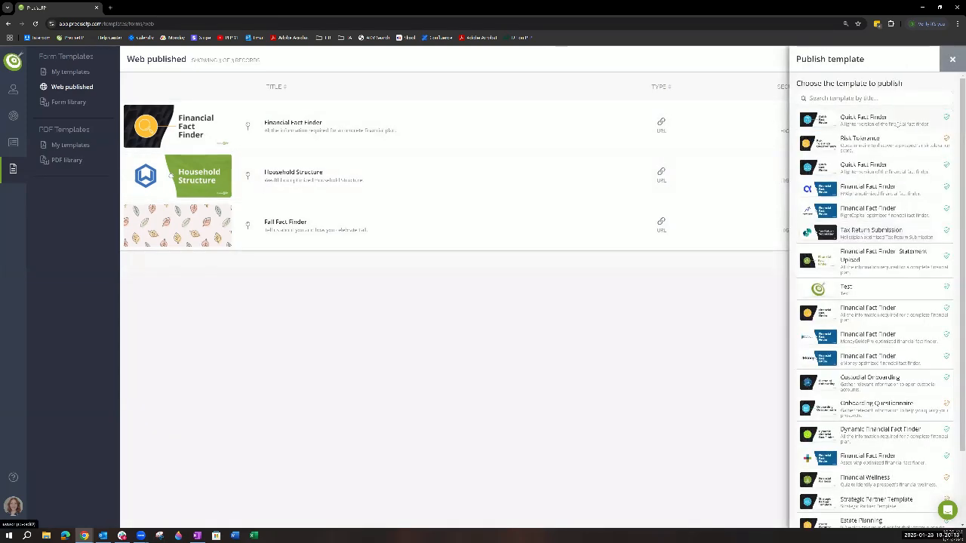
{"action": "mouse_move", "coordinate": [946, 120]}
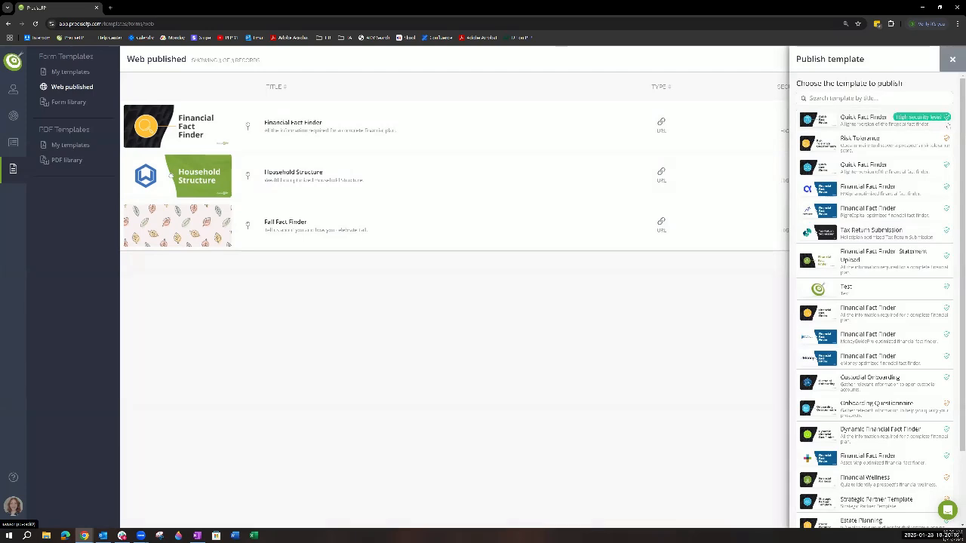
{"action": "mouse_move", "coordinate": [948, 141]}
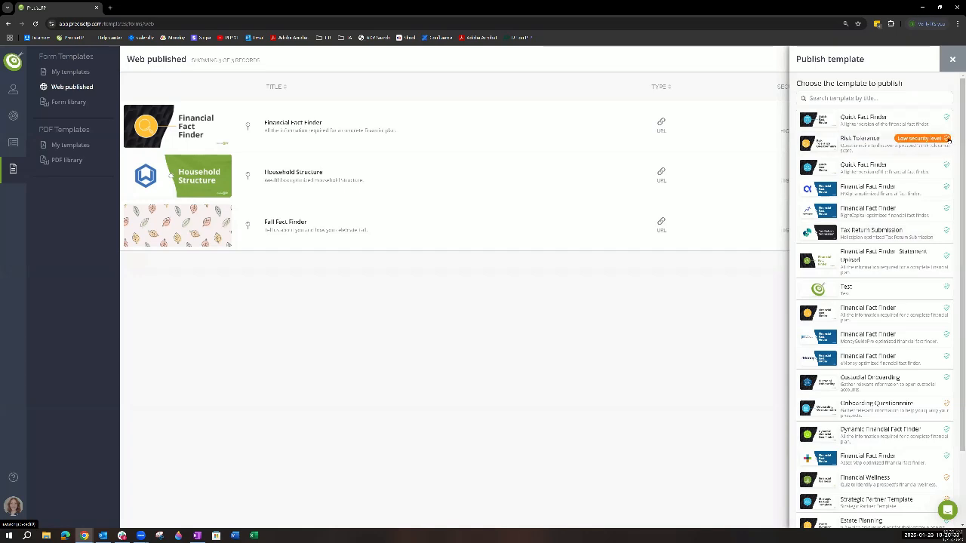
{"action": "left_click", "coordinate": [904, 123]}
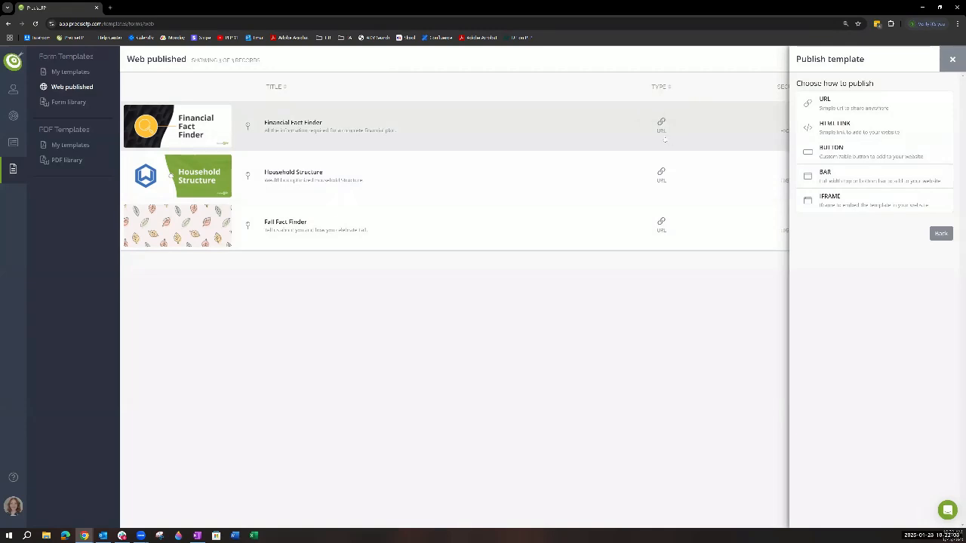
{"action": "left_click", "coordinate": [834, 106]}
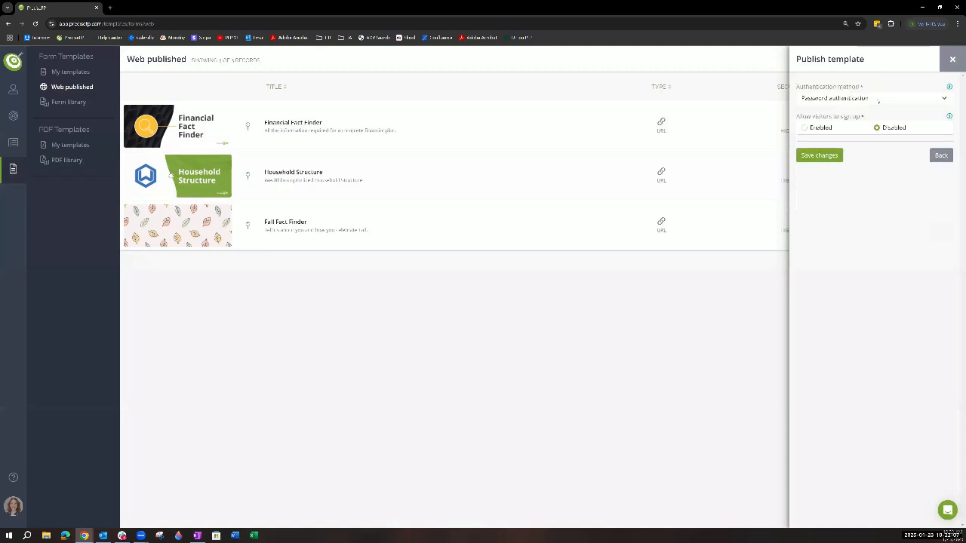
- Publish the form with Email only authentication, visitor sign-up enabled, and Sign up as the initial screen
{"action": "left_click", "coordinate": [878, 102]}
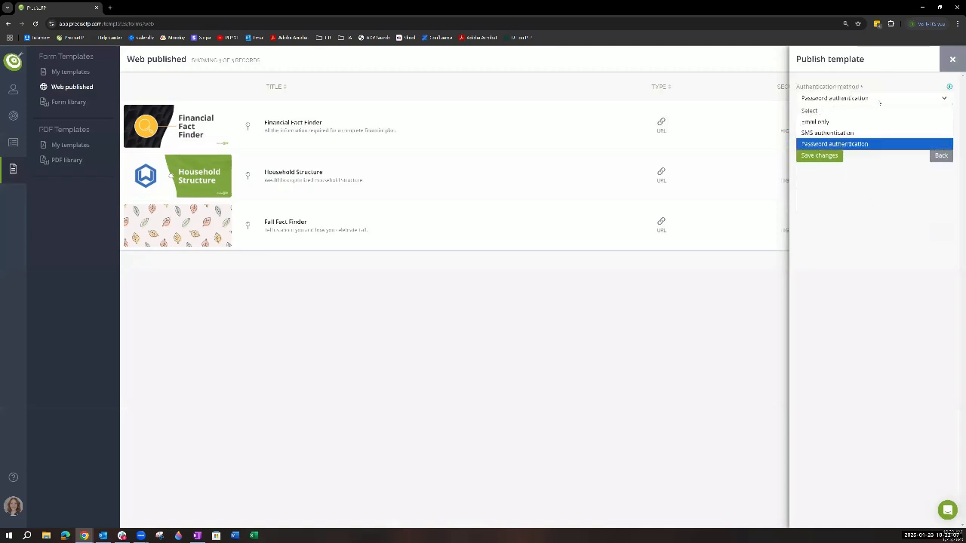
{"action": "left_click", "coordinate": [923, 122]}
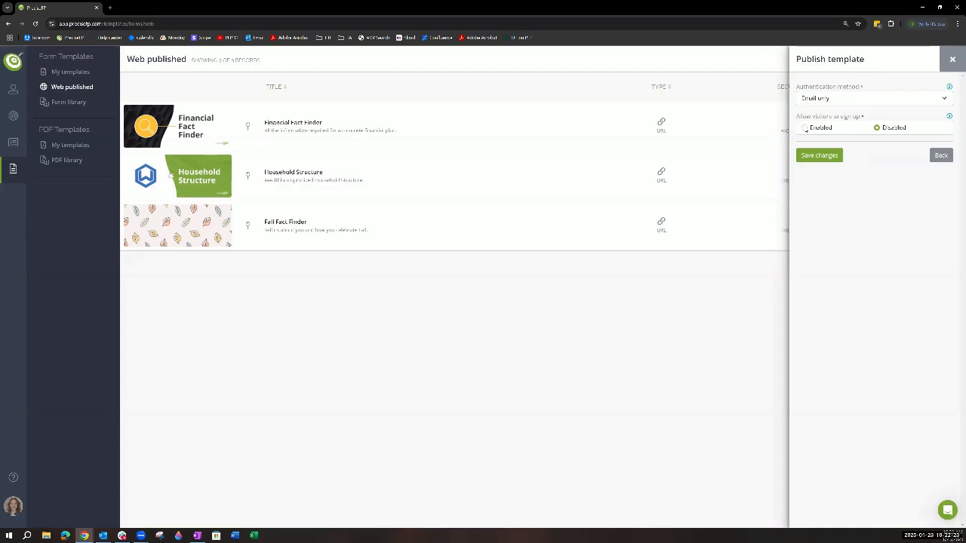
{"action": "left_click", "coordinate": [805, 128]}
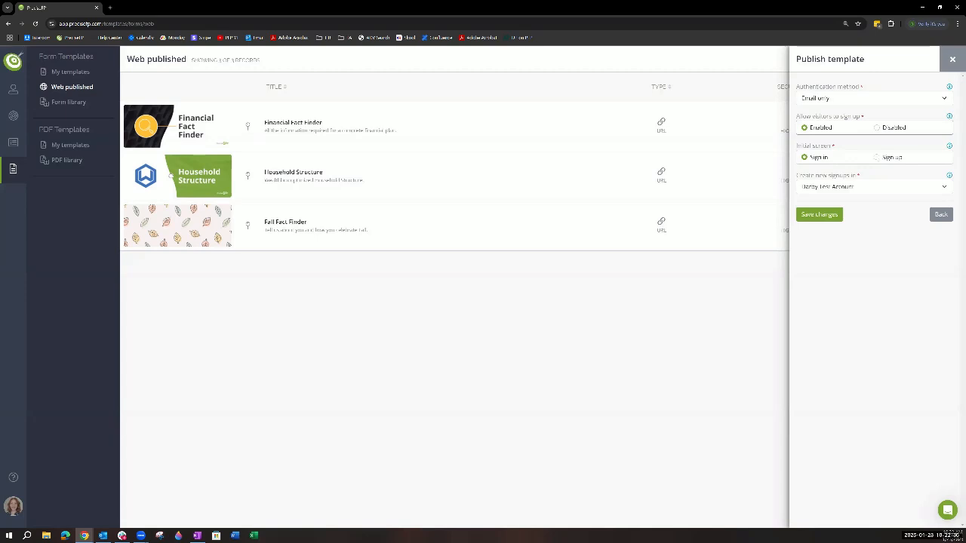
{"action": "left_click", "coordinate": [878, 157]}
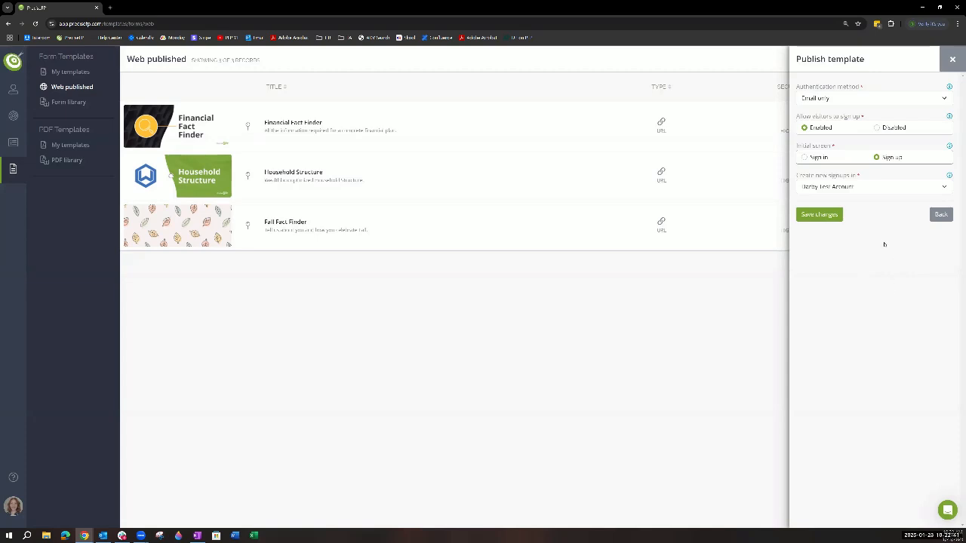
{"action": "left_click", "coordinate": [865, 187]}
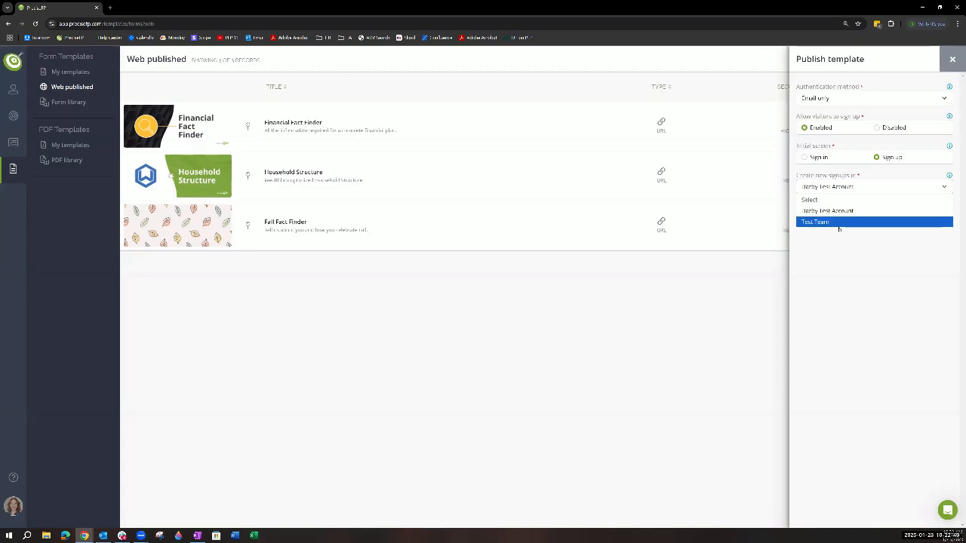
{"action": "left_click", "coordinate": [850, 323]}
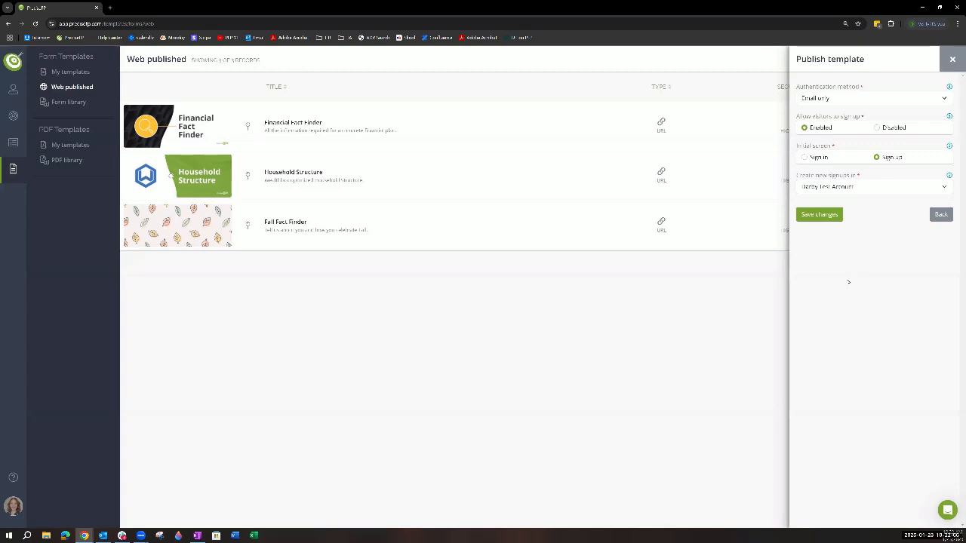
{"action": "left_click", "coordinate": [821, 215]}
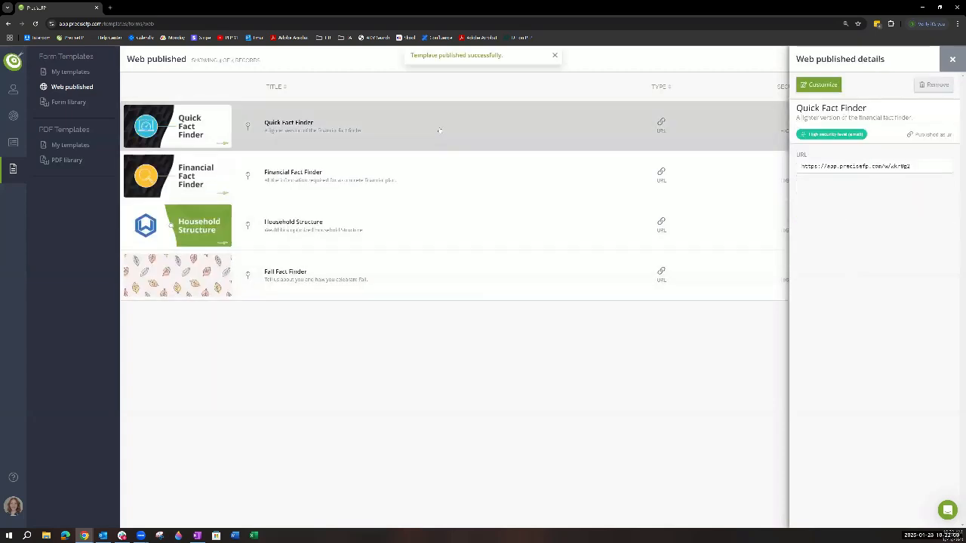
- Select the published Quick Fact Finder form's URL, and open the list of all accounts
{"action": "left_click", "coordinate": [926, 167]}
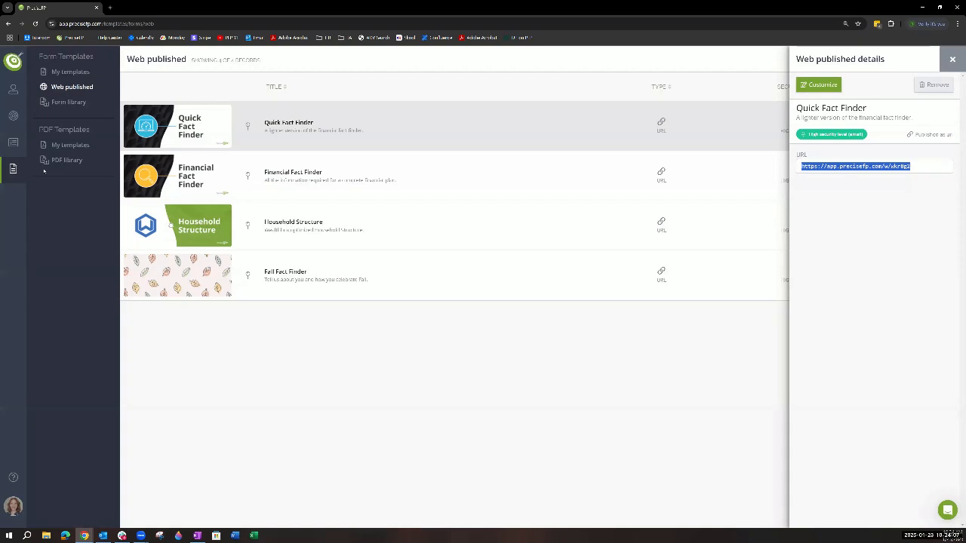
{"action": "left_click", "coordinate": [12, 93]}
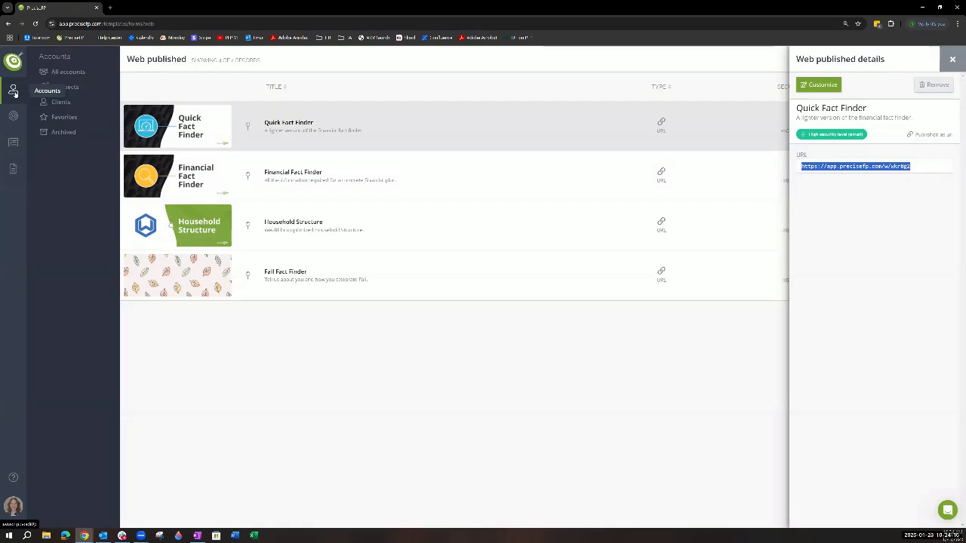
{"action": "left_click", "coordinate": [66, 74]}
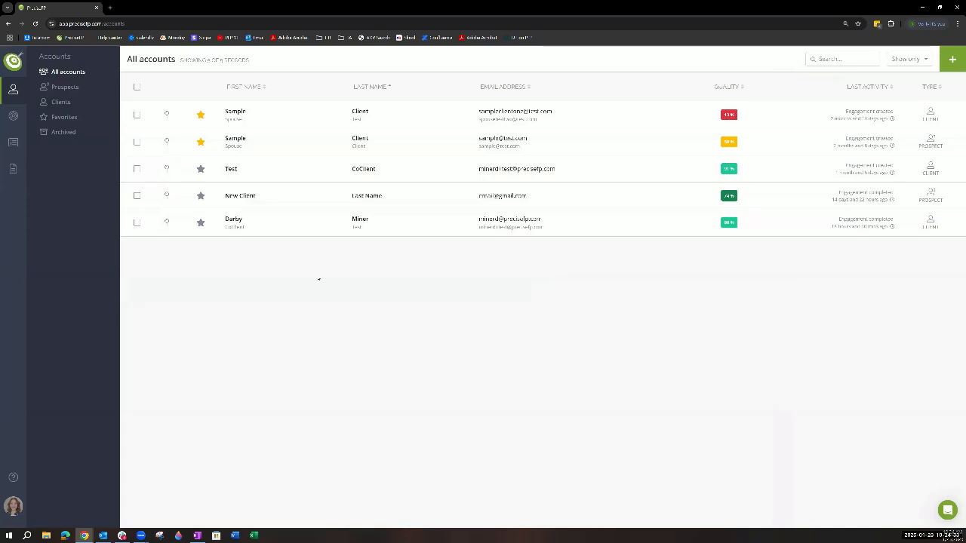
- View the last listed account's details, look through the archived, prospect and client account lists, and return to all accounts
{"action": "left_click", "coordinate": [296, 232]}
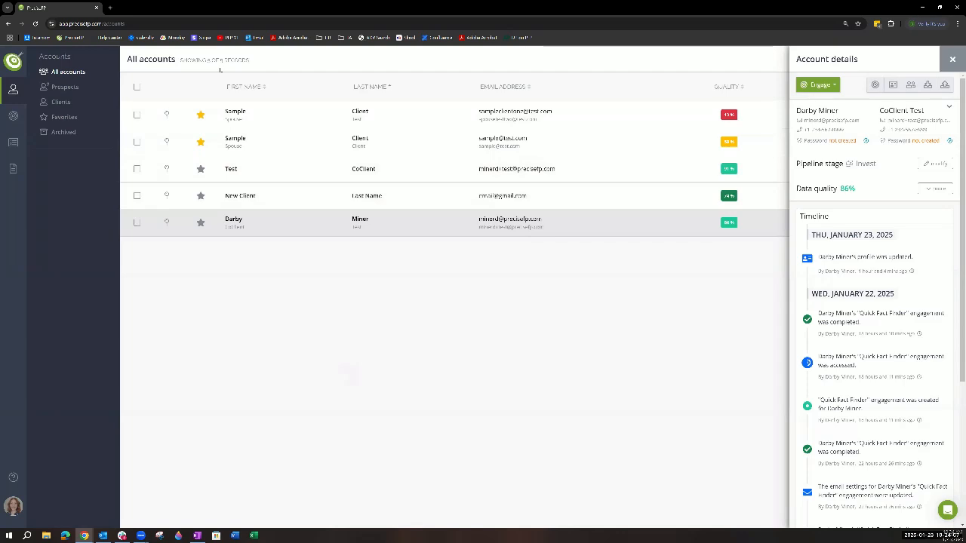
{"action": "left_click", "coordinate": [61, 132]}
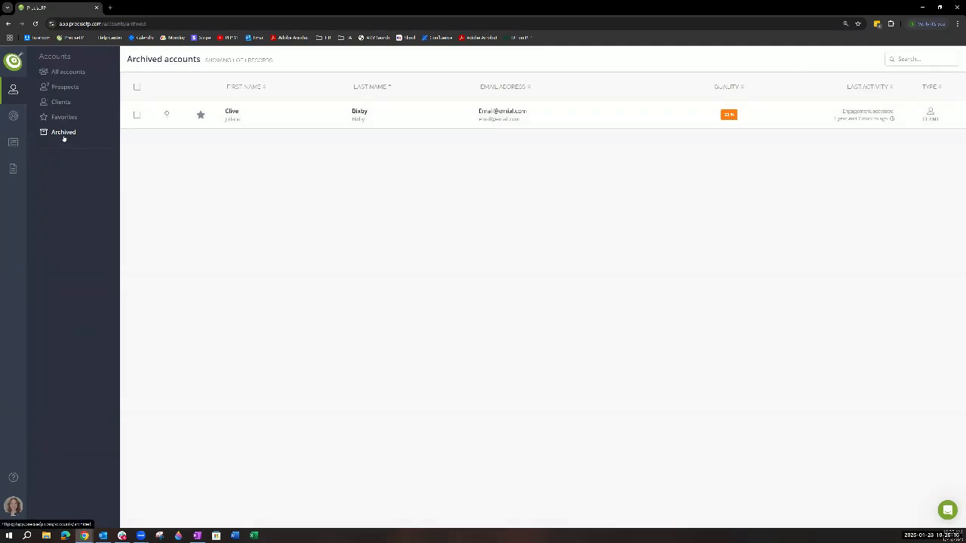
{"action": "left_click", "coordinate": [65, 71]}
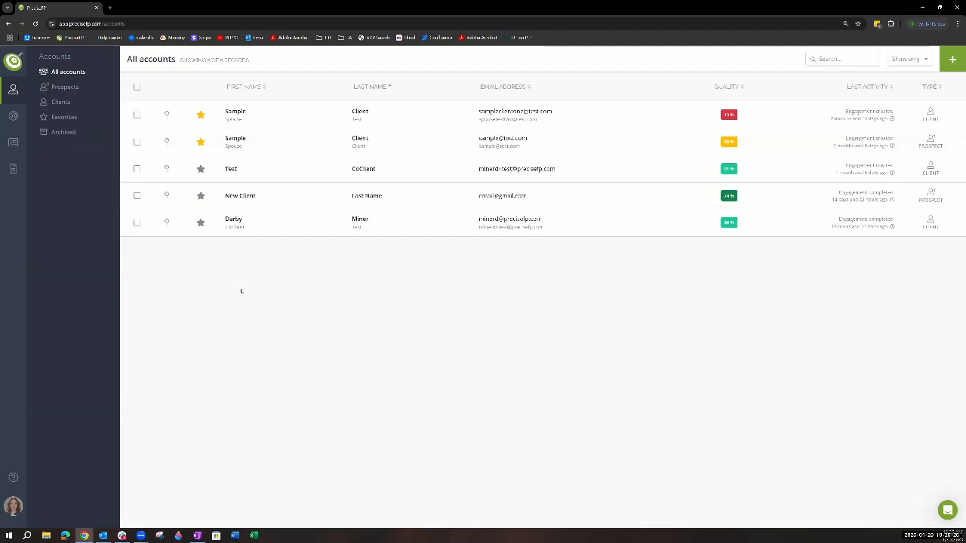
{"action": "left_click", "coordinate": [65, 87]}
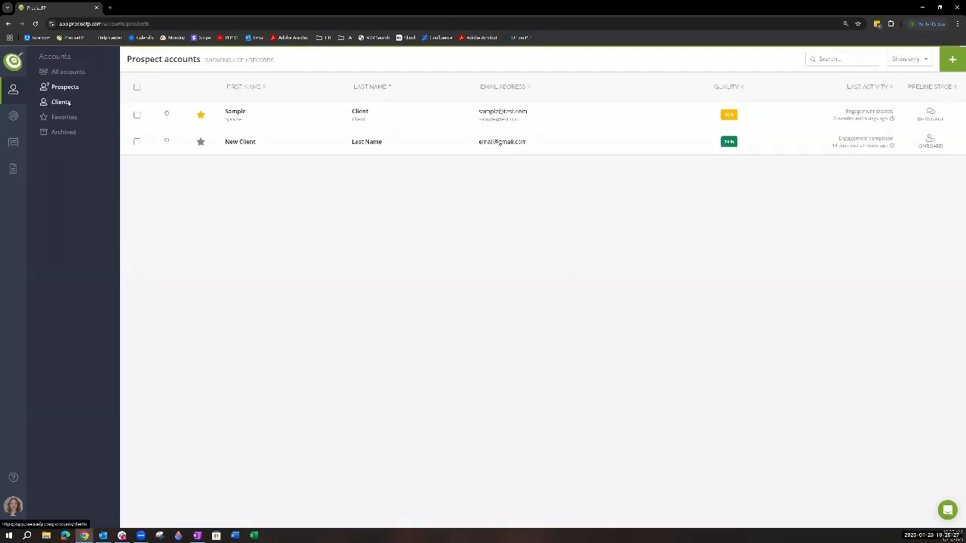
{"action": "left_click", "coordinate": [69, 103]}
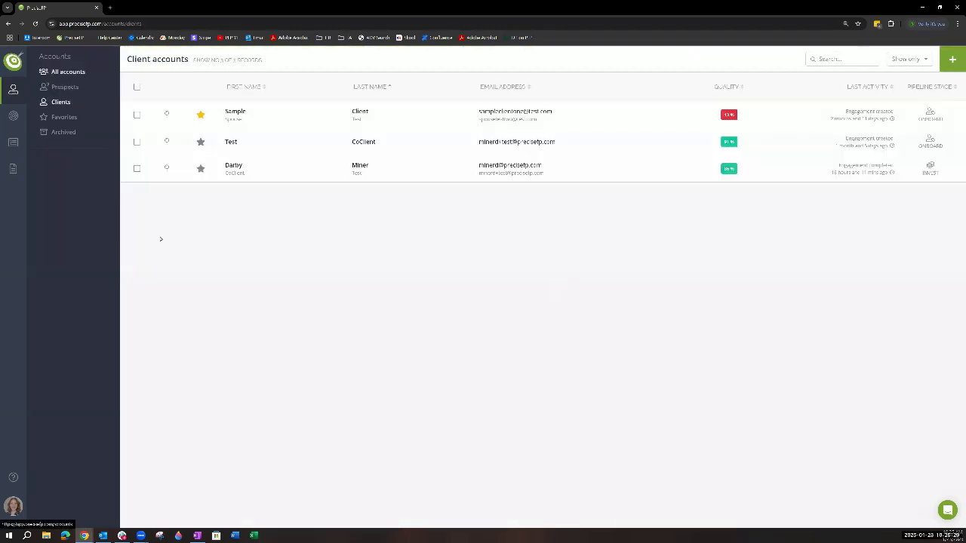
{"action": "left_click", "coordinate": [68, 72]}
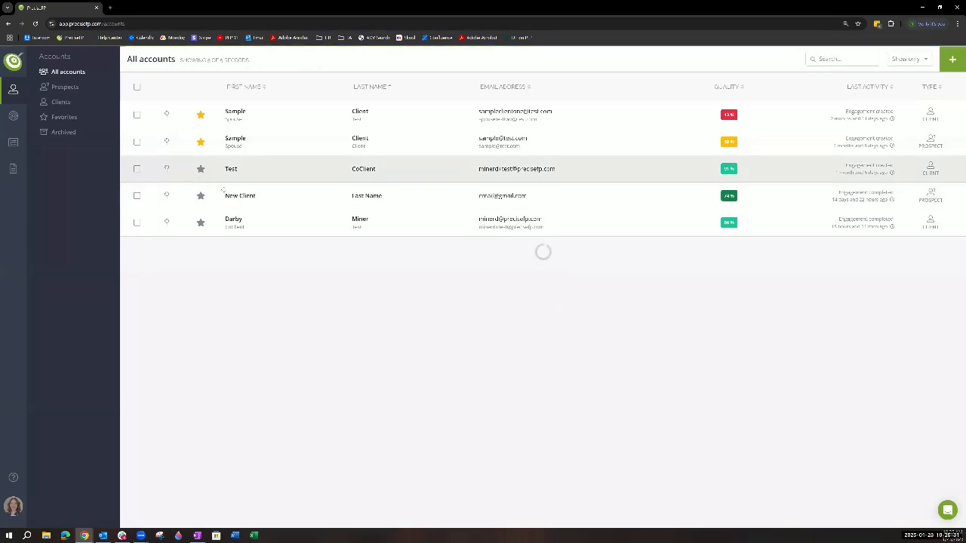
- Pin the first account in the favorite accounts, and return to all accounts
{"action": "left_click", "coordinate": [63, 118]}
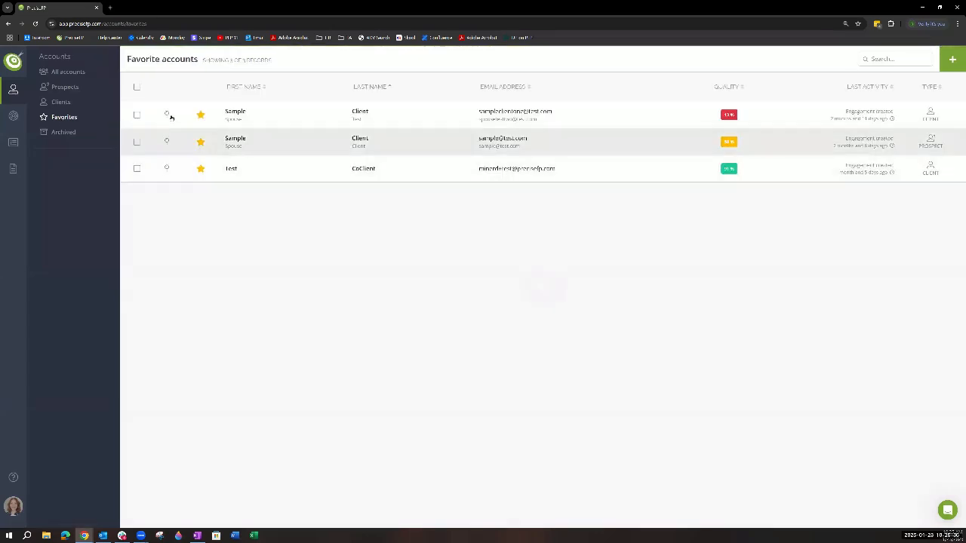
{"action": "left_click", "coordinate": [167, 113]}
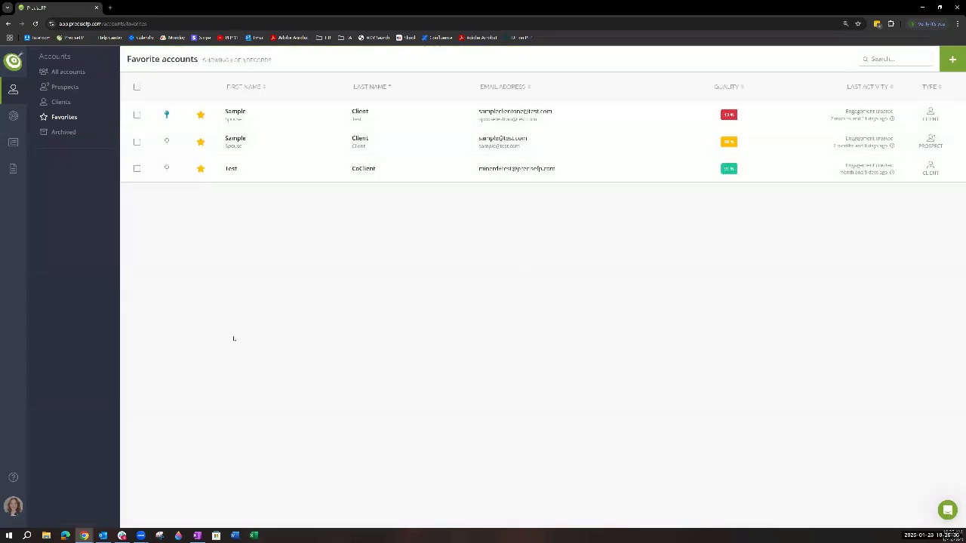
{"action": "left_click", "coordinate": [67, 72]}
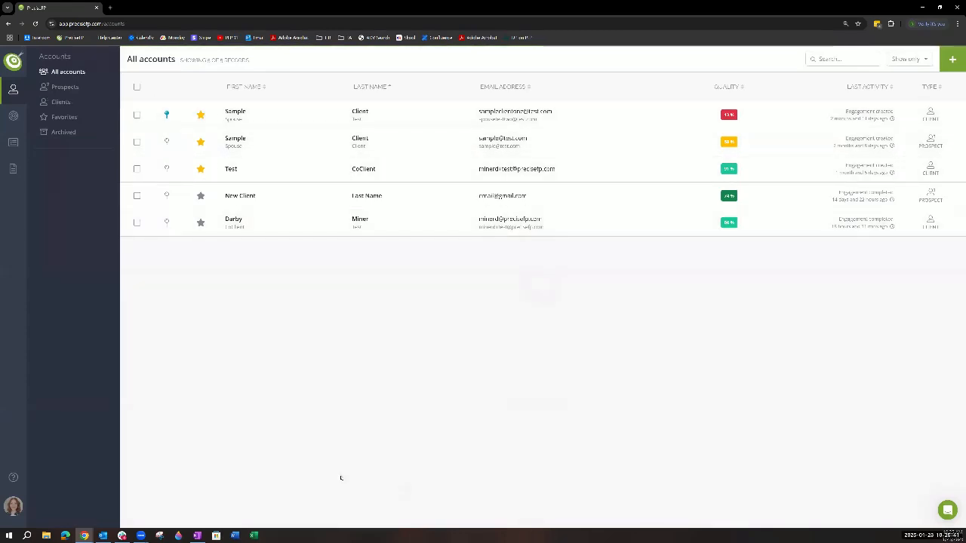
- Select all the accounts and view the templates offered for engaging them, closing the chooser without picking one
{"action": "left_click", "coordinate": [136, 114]}
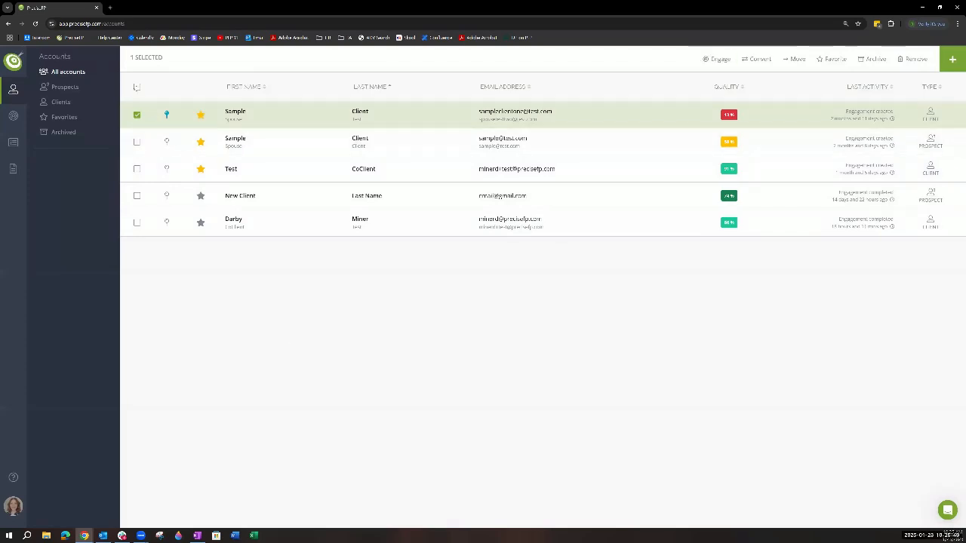
{"action": "left_click", "coordinate": [137, 87]}
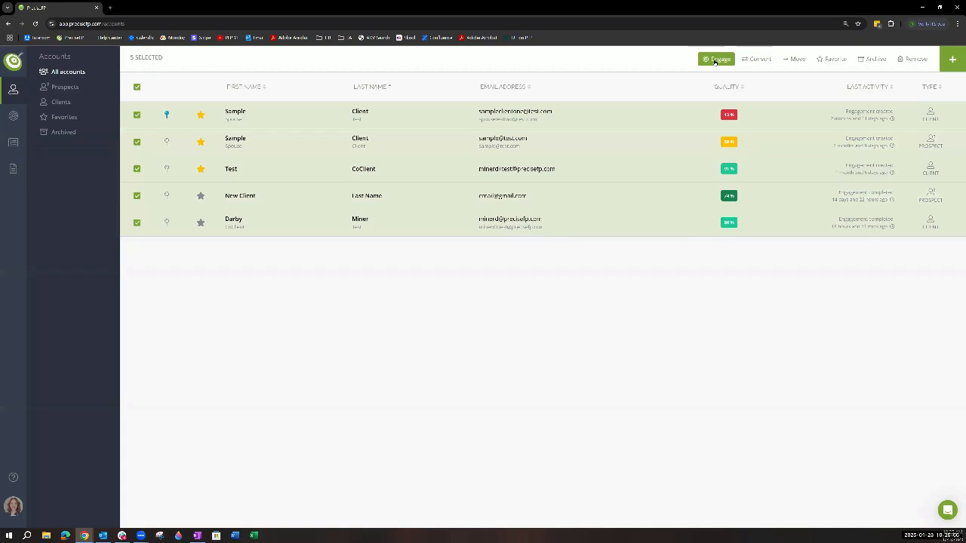
{"action": "left_click", "coordinate": [715, 60]}
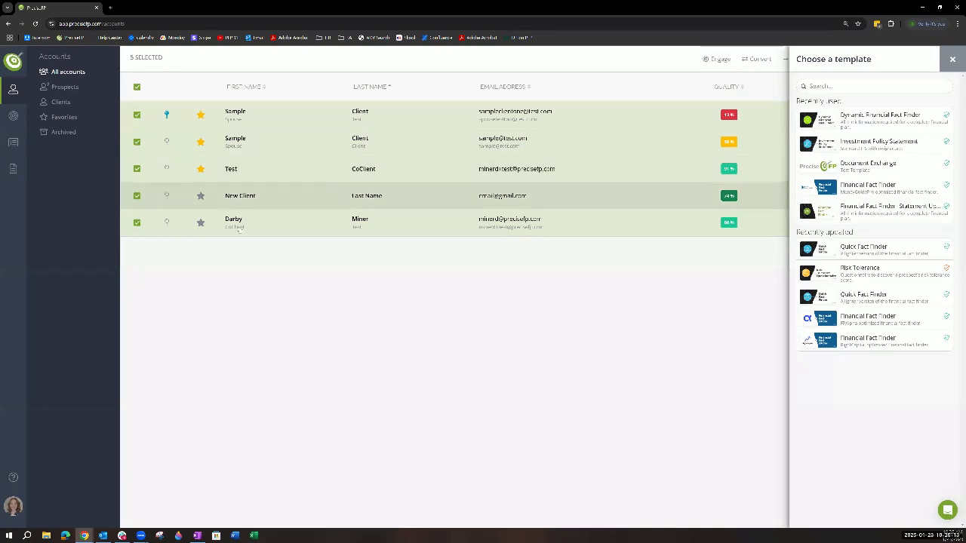
{"action": "left_click", "coordinate": [952, 59]}
- Move only the first listed account to the Test Team
{"action": "left_click", "coordinate": [137, 115]}
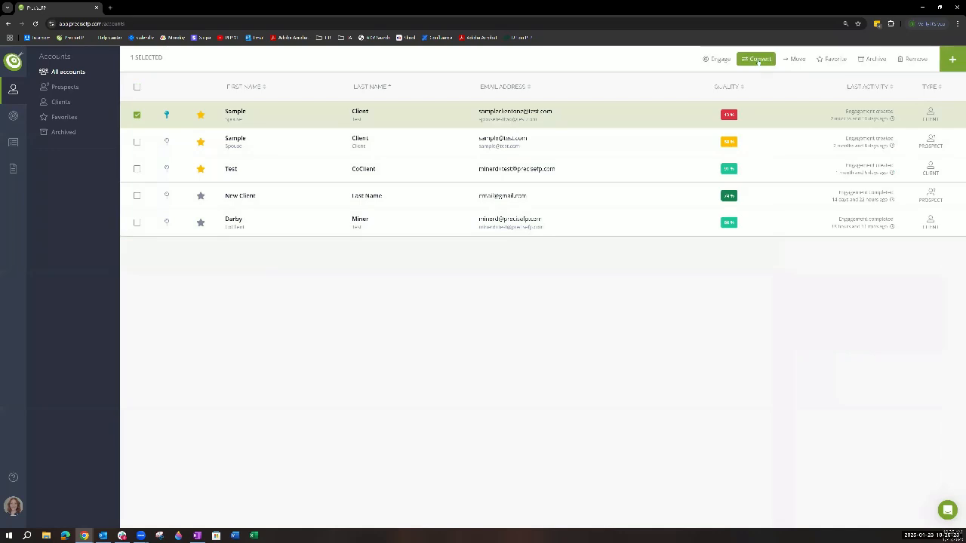
{"action": "left_click", "coordinate": [795, 60]}
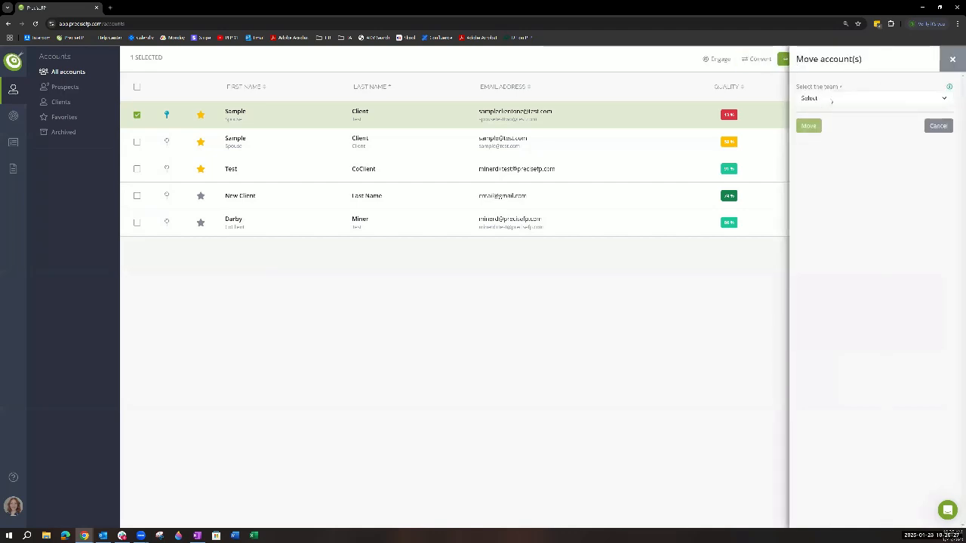
{"action": "left_click", "coordinate": [831, 101]}
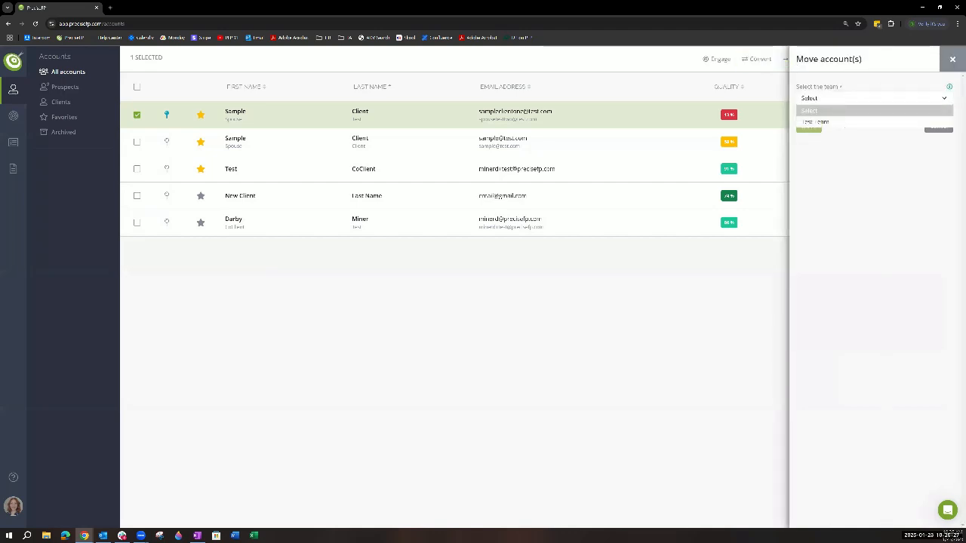
{"action": "left_click", "coordinate": [853, 122]}
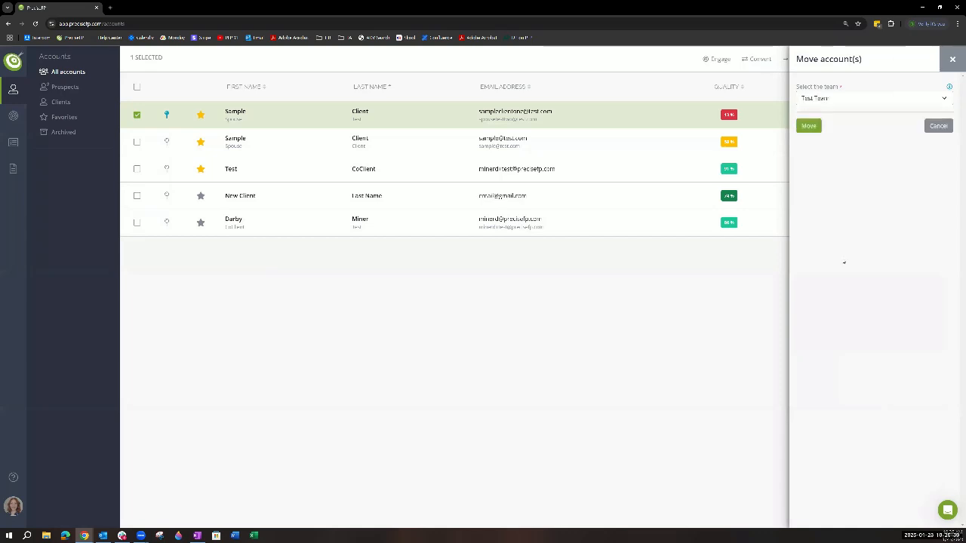
{"action": "left_click", "coordinate": [808, 126]}
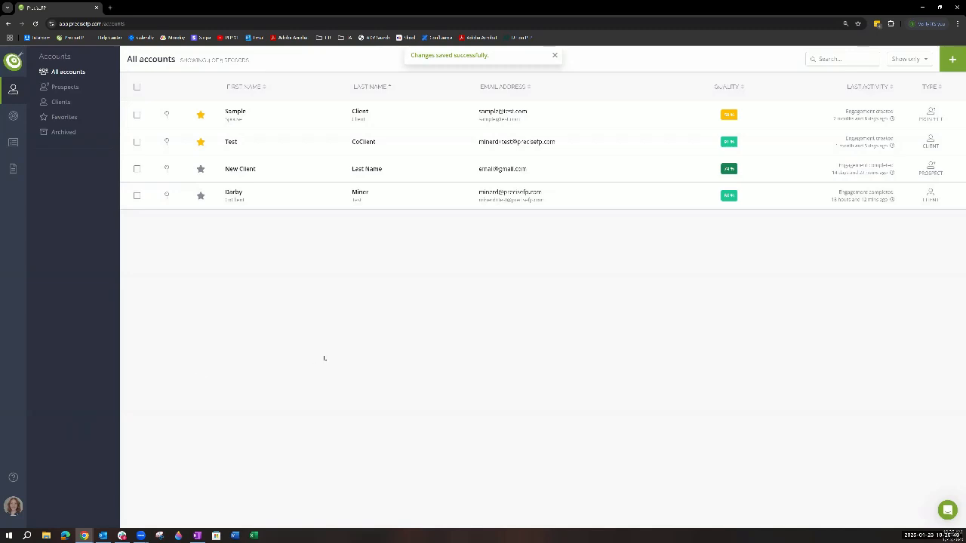
- Select the first remaining account, look over its details and timeline, and close them
{"action": "left_click", "coordinate": [137, 115]}
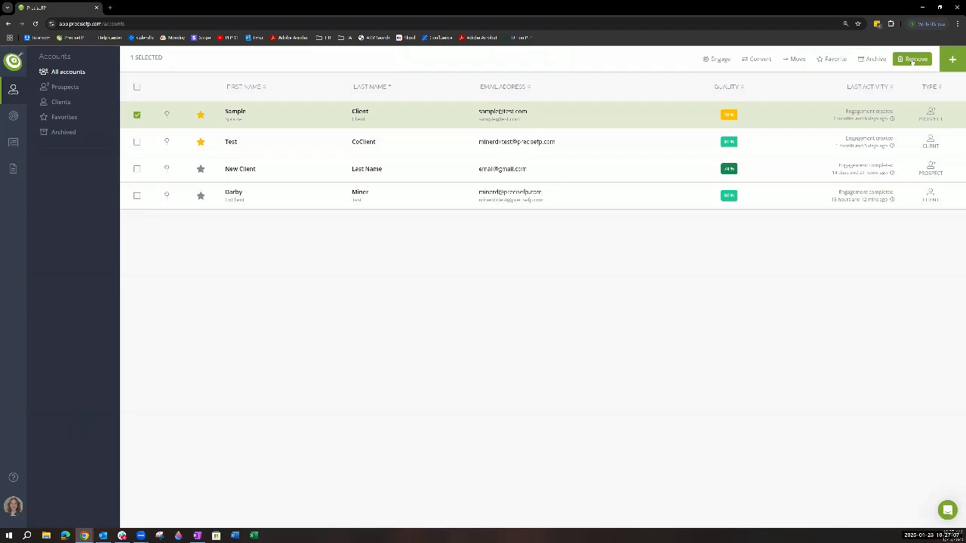
{"action": "left_click", "coordinate": [554, 119]}
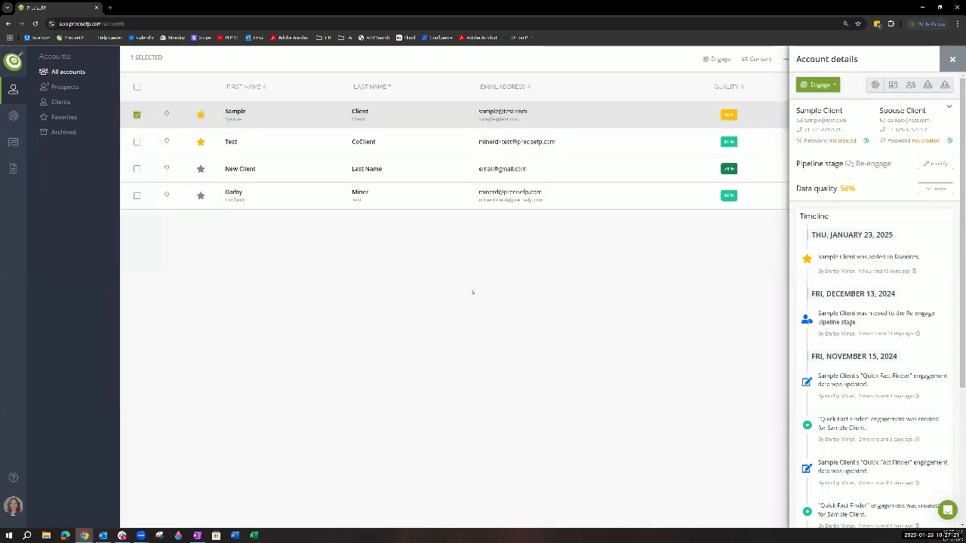
{"action": "left_click", "coordinate": [952, 60]}
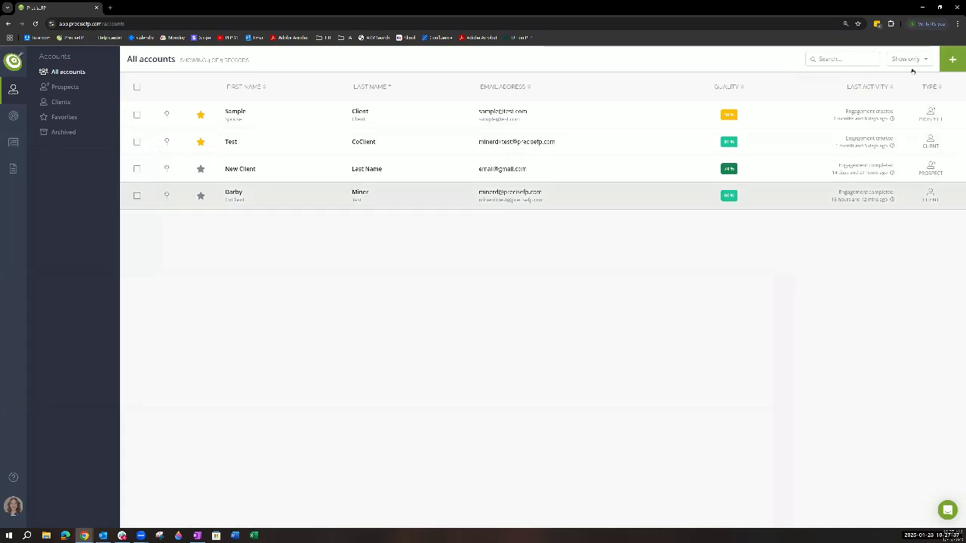
- Start a new account with manual entry and set its type to Client
{"action": "left_click", "coordinate": [953, 59]}
{"action": "left_click", "coordinate": [953, 61]}
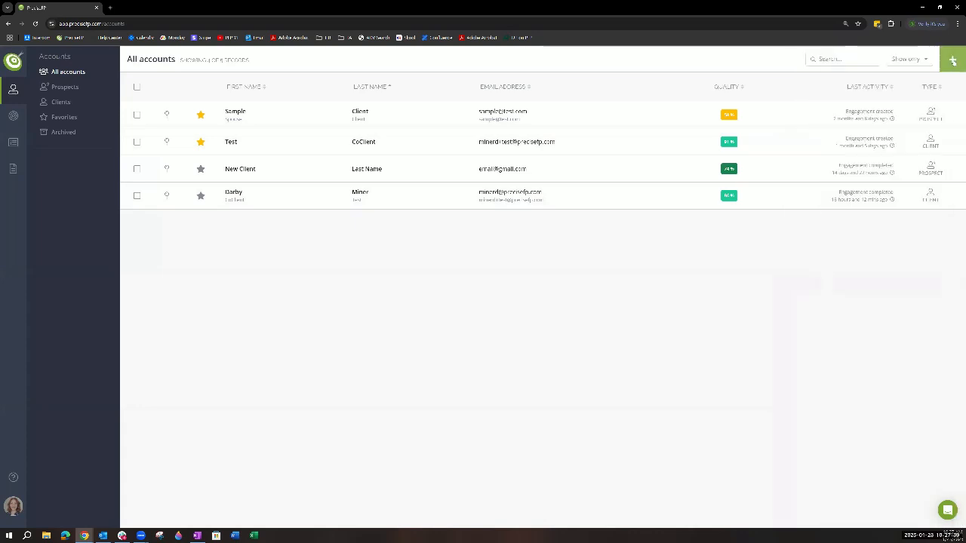
{"action": "left_click", "coordinate": [953, 60]}
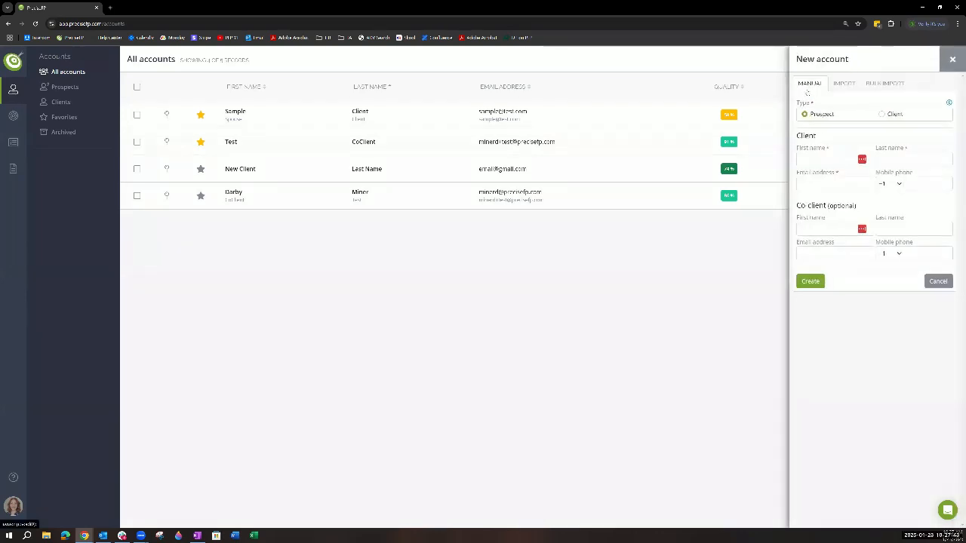
{"action": "left_click", "coordinate": [883, 114]}
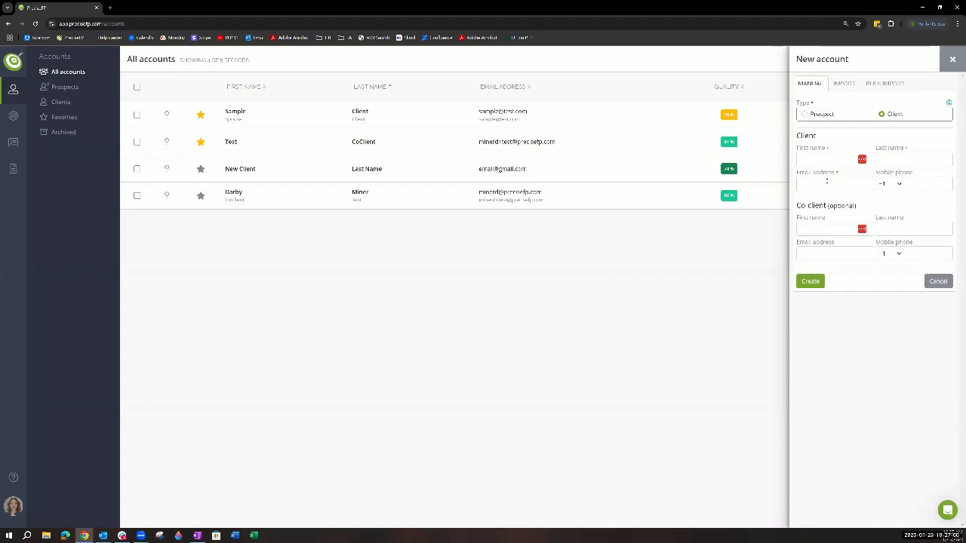
- Set up a Prospect account import from Wealthbox, searching by the contact's last name and selecting the matching record
{"action": "left_click", "coordinate": [844, 84]}
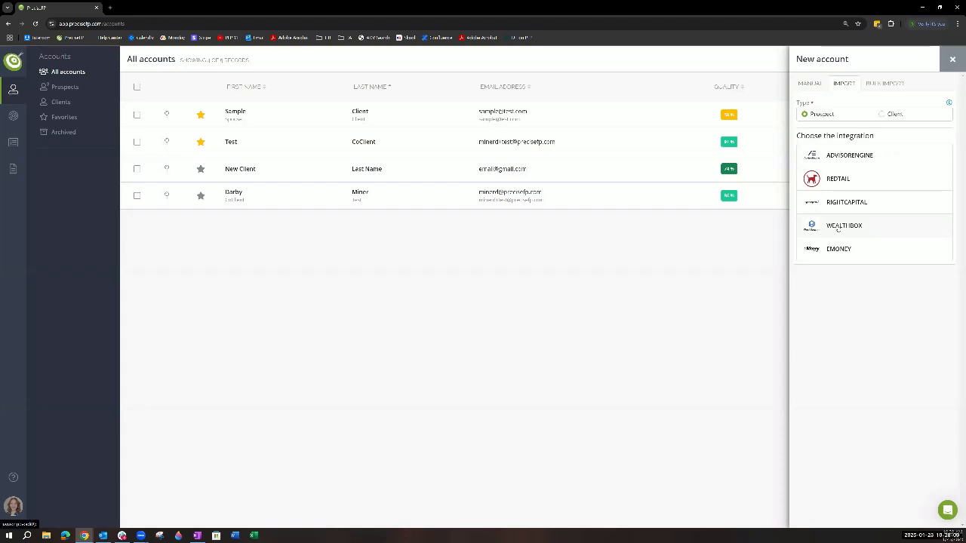
{"action": "left_click", "coordinate": [838, 228]}
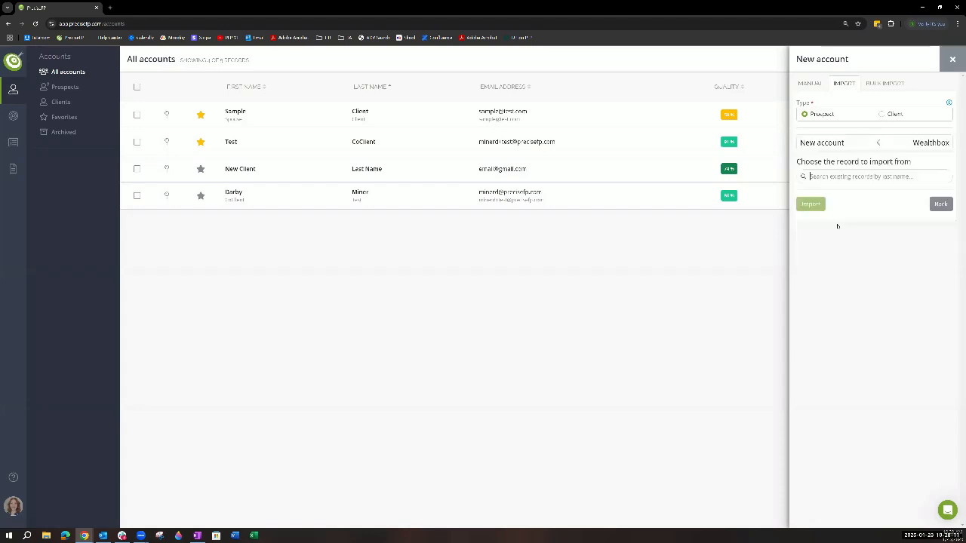
{"action": "type", "text": "miner"}
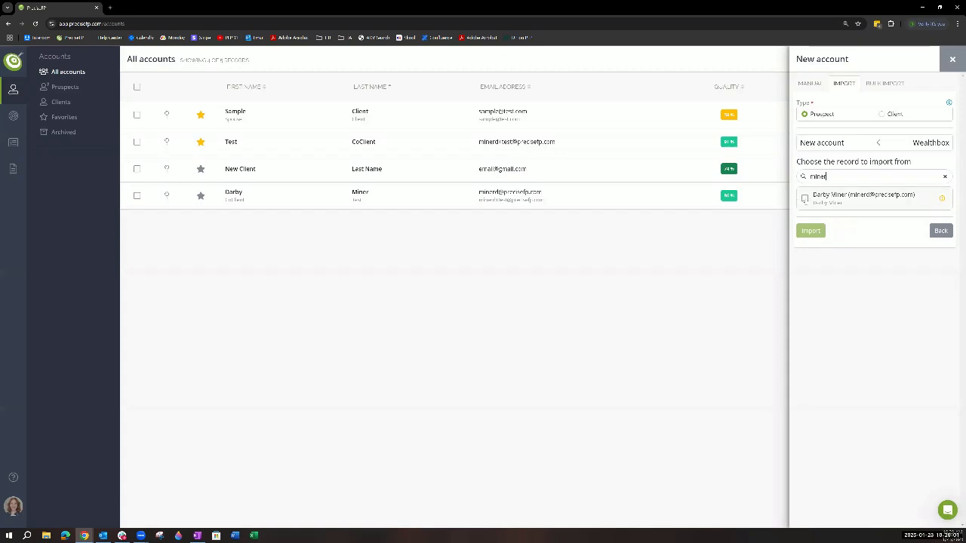
{"action": "left_click", "coordinate": [805, 198]}
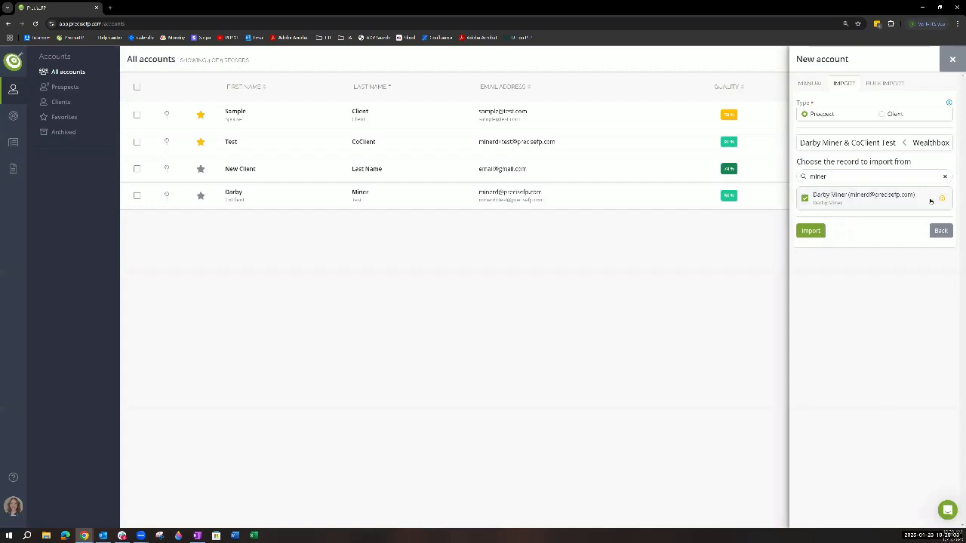
{"action": "mouse_move", "coordinate": [941, 201]}
- Open the last listed account's details and start exporting the account to Wealthbox
{"action": "left_click", "coordinate": [398, 204]}
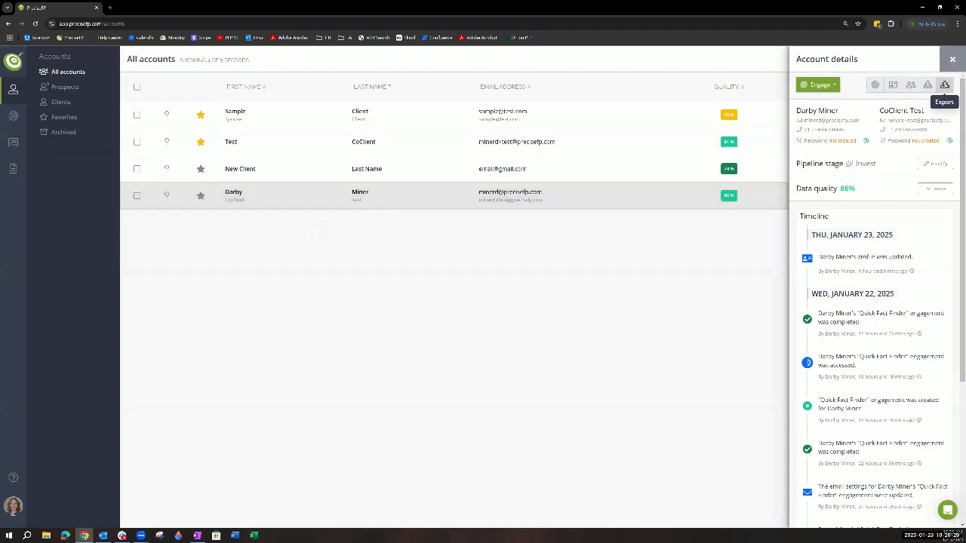
{"action": "left_click", "coordinate": [944, 85]}
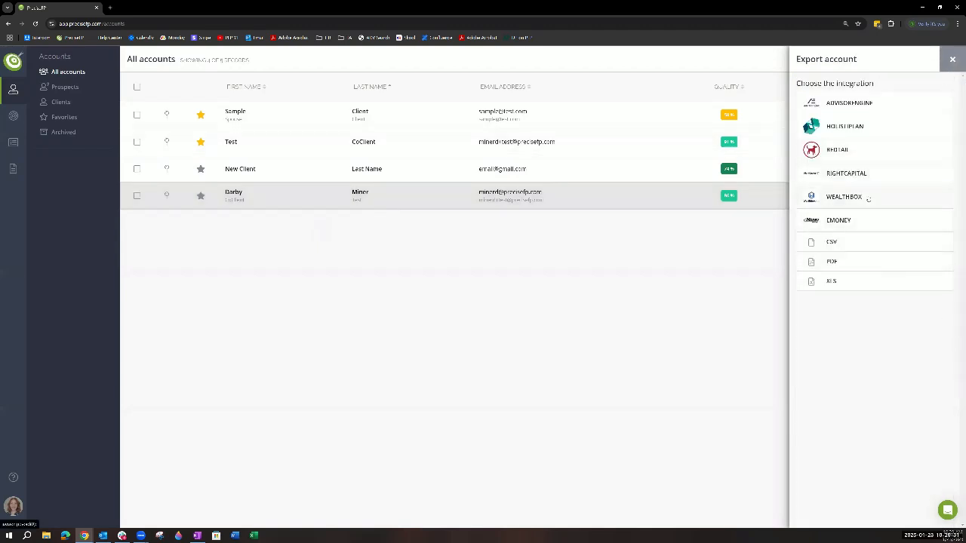
{"action": "left_click", "coordinate": [869, 199]}
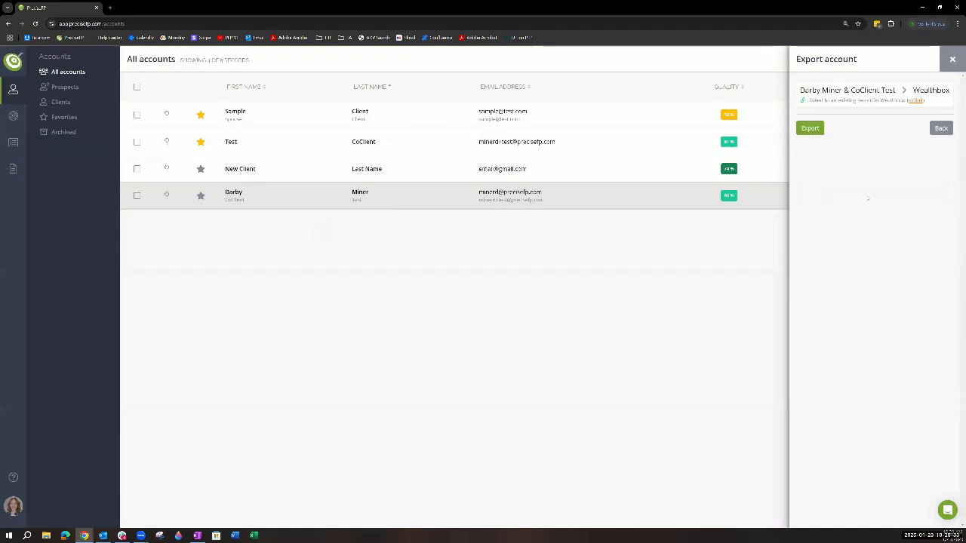
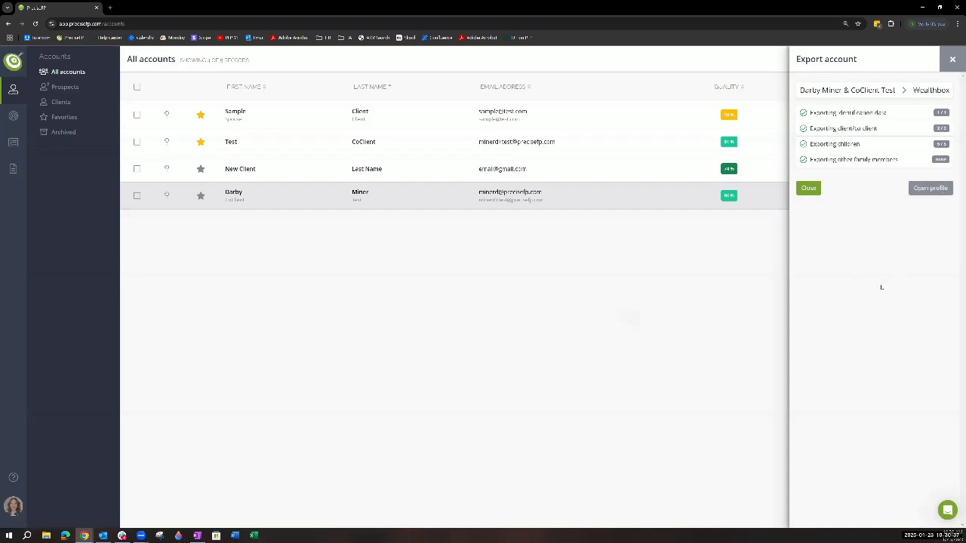
- Close the finished account export and open the bulk import option for new accounts
{"action": "left_click", "coordinate": [952, 60]}
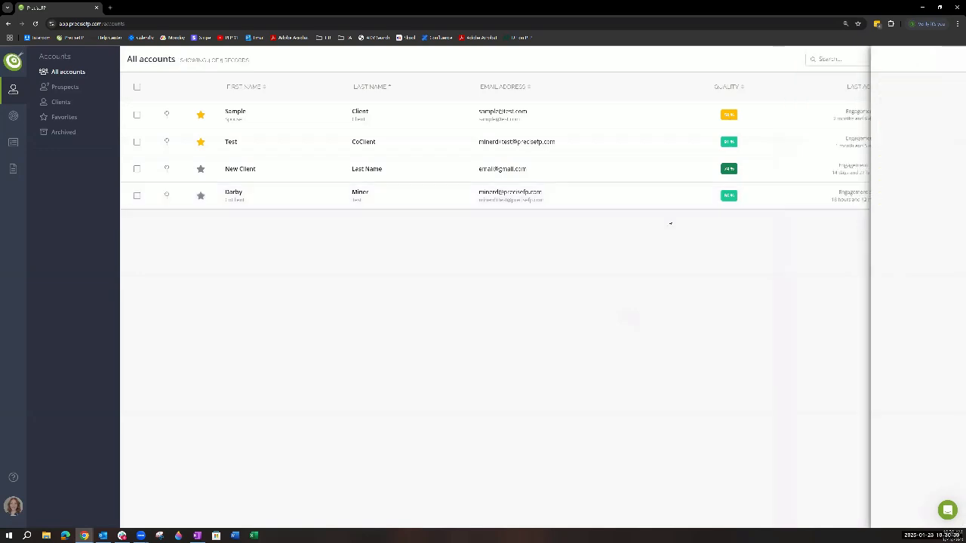
{"action": "left_click", "coordinate": [952, 59]}
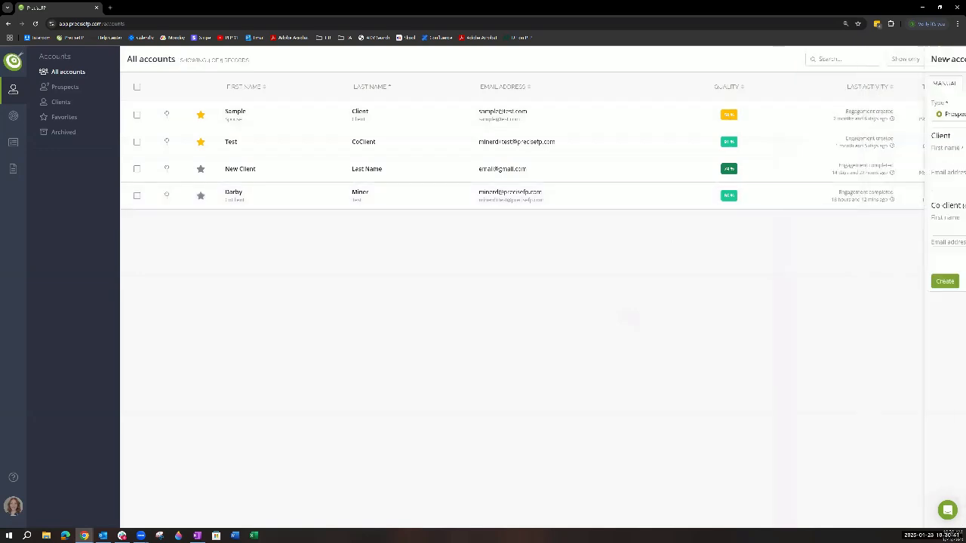
{"action": "left_click", "coordinate": [879, 85]}
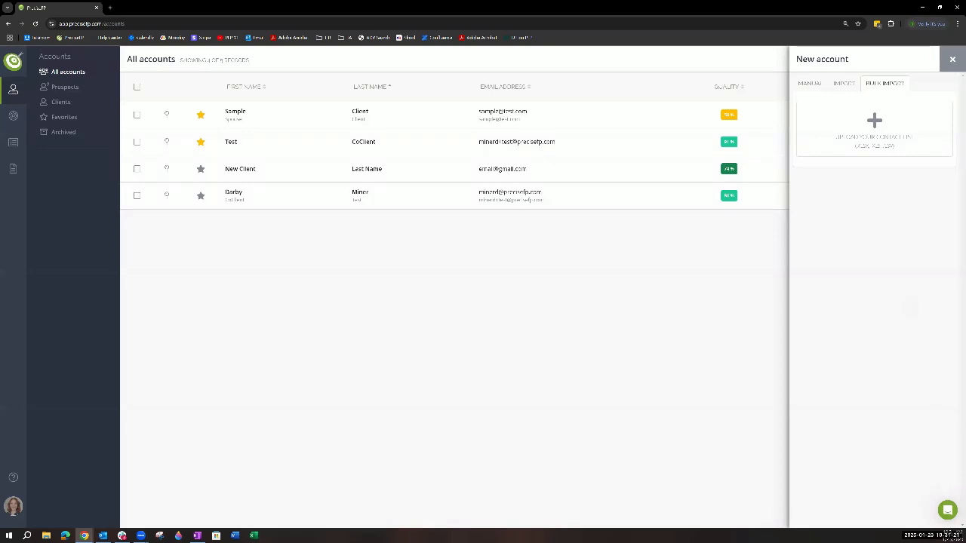
- Look over the help messenger's message and article options, and close it along with the new account form
{"action": "left_click", "coordinate": [947, 509]}
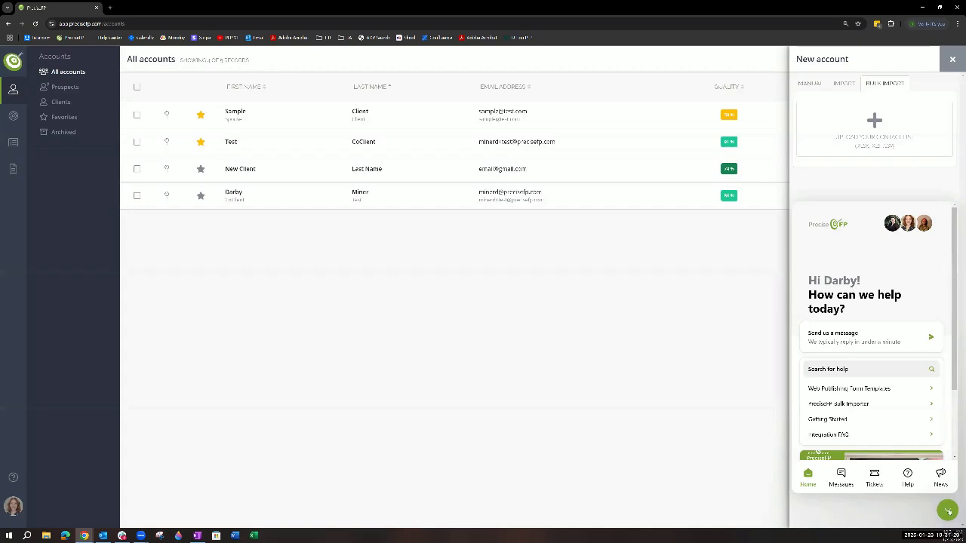
{"action": "left_click", "coordinate": [948, 511]}
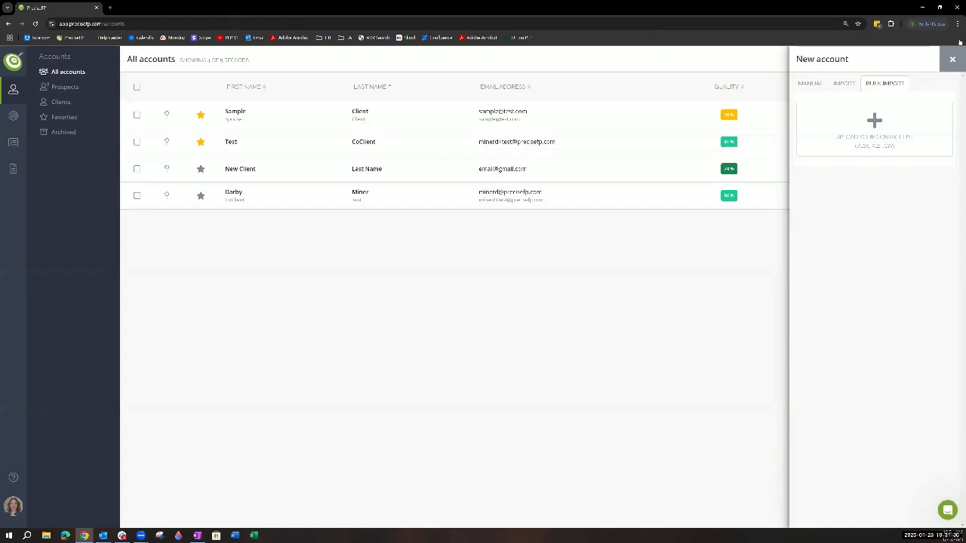
{"action": "left_click", "coordinate": [953, 59]}
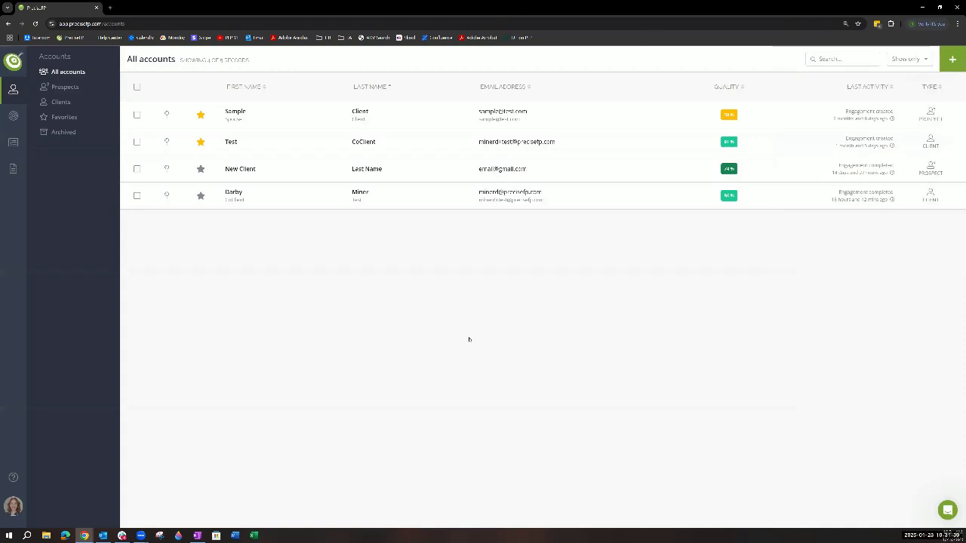
- Review the last listed account's co-client options and password status, comparing them with the New Client account's details
{"action": "left_click", "coordinate": [428, 197]}
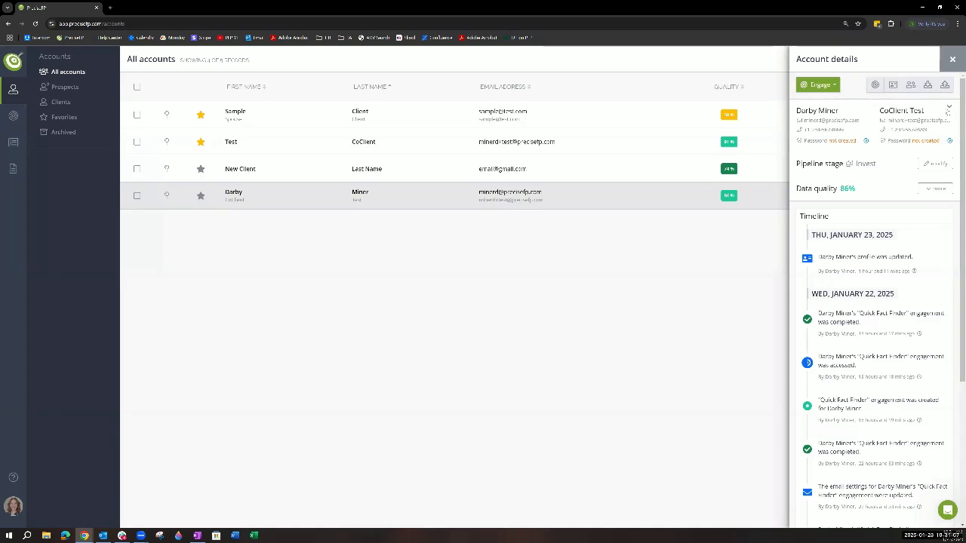
{"action": "left_click", "coordinate": [949, 109]}
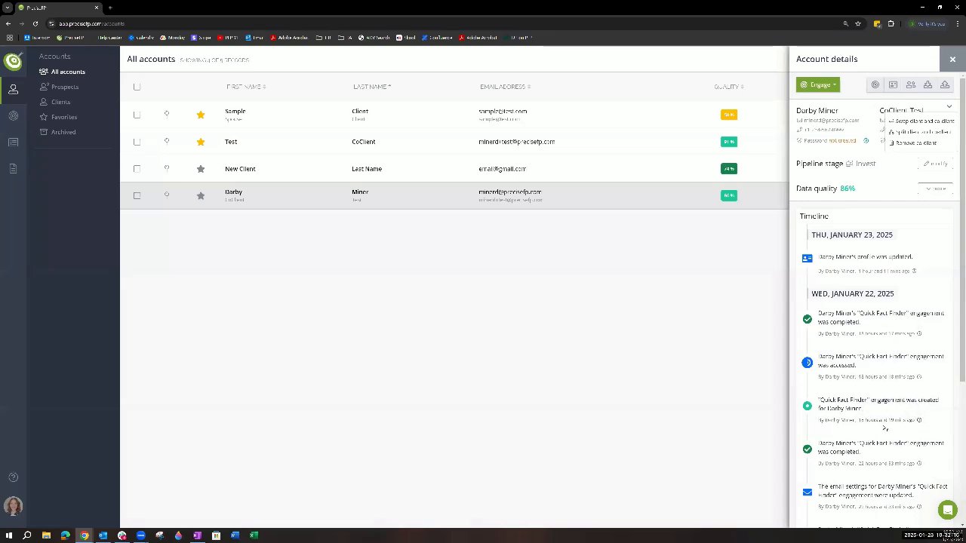
{"action": "mouse_move", "coordinate": [848, 189]}
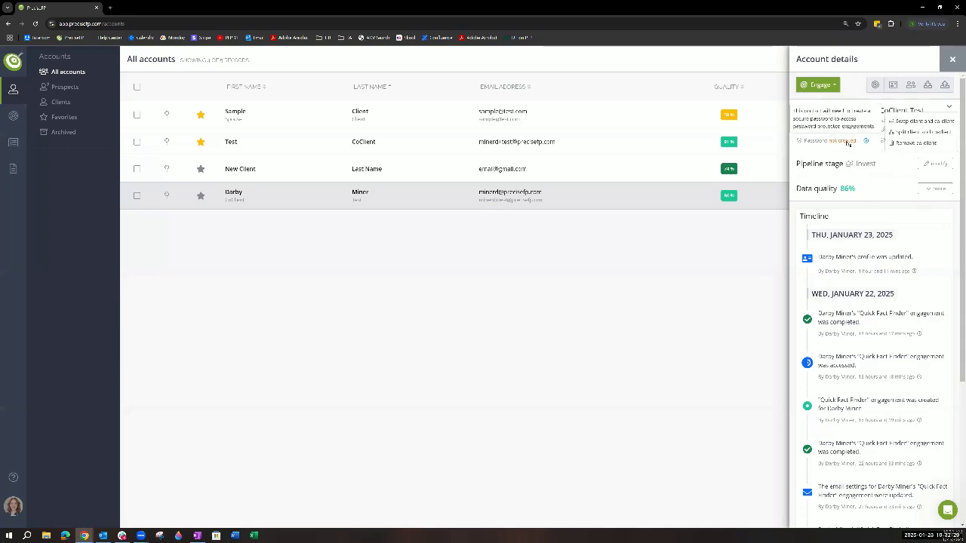
{"action": "left_click", "coordinate": [871, 152]}
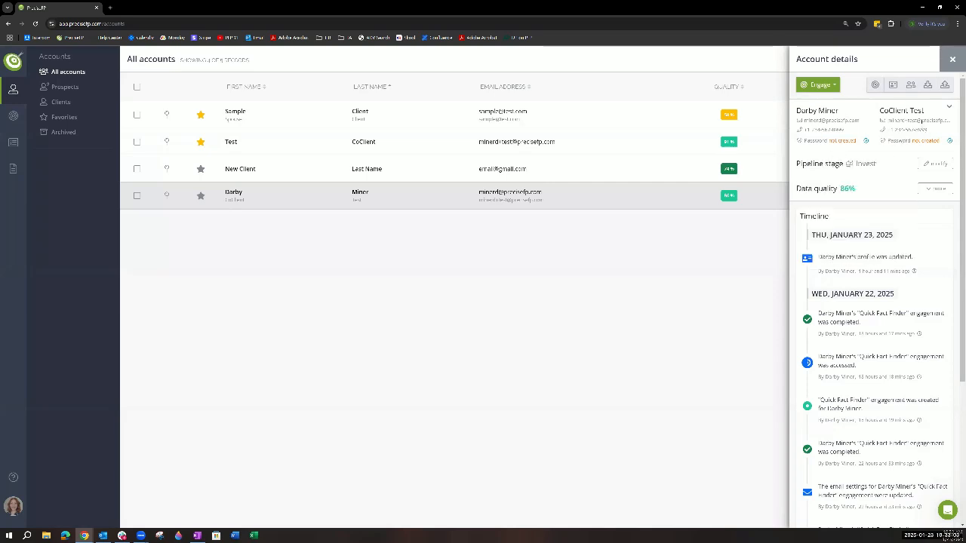
{"action": "left_click", "coordinate": [437, 175]}
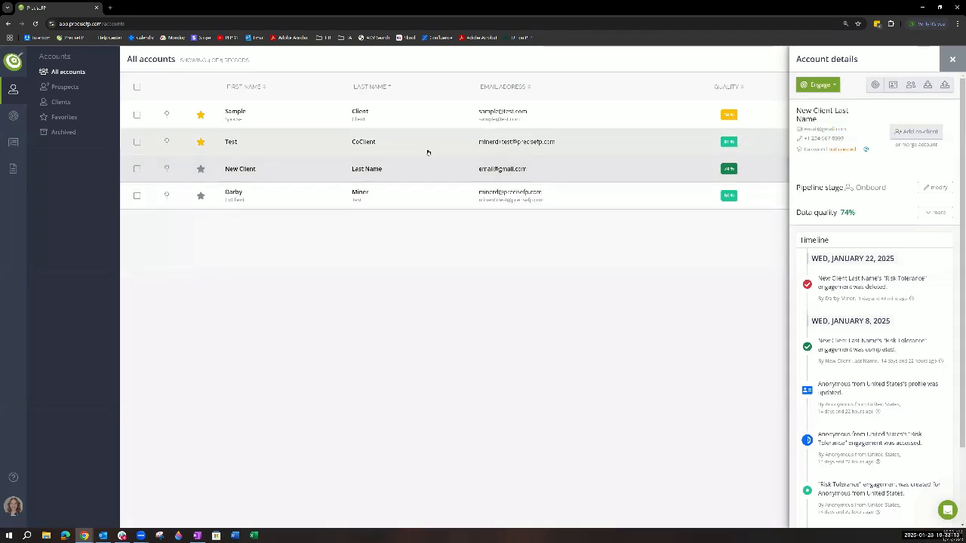
{"action": "left_click", "coordinate": [426, 199]}
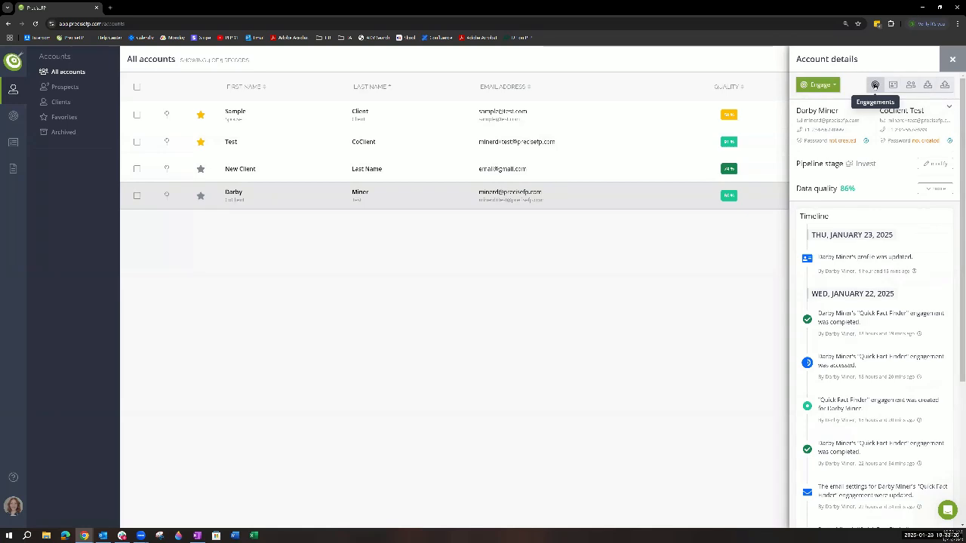
- View the last listed account's secondary contacts and close the list
{"action": "left_click", "coordinate": [875, 85]}
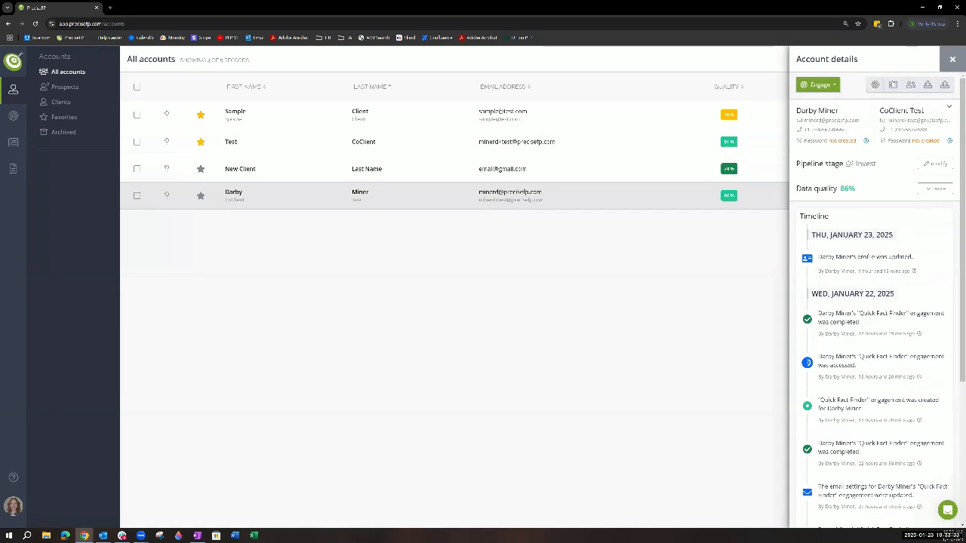
{"action": "left_click", "coordinate": [894, 89]}
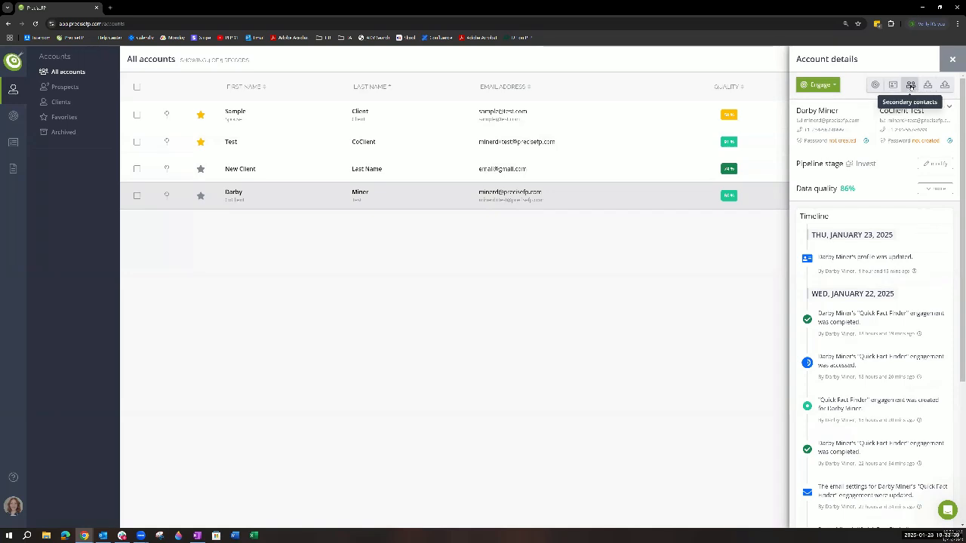
{"action": "left_click", "coordinate": [911, 86]}
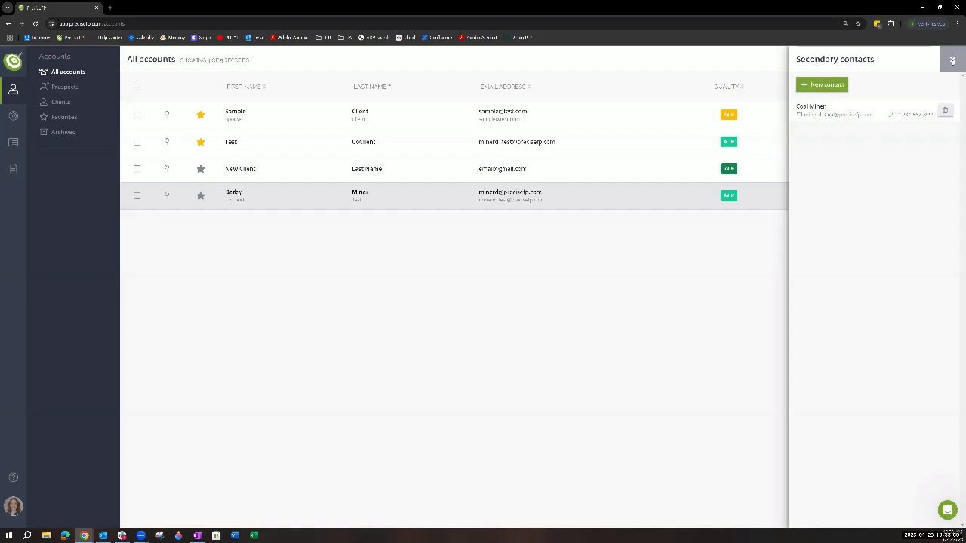
{"action": "left_click", "coordinate": [952, 60]}
- Reopen the last listed account, view its Redtail import screen, and close it without importing
{"action": "left_click", "coordinate": [664, 200]}
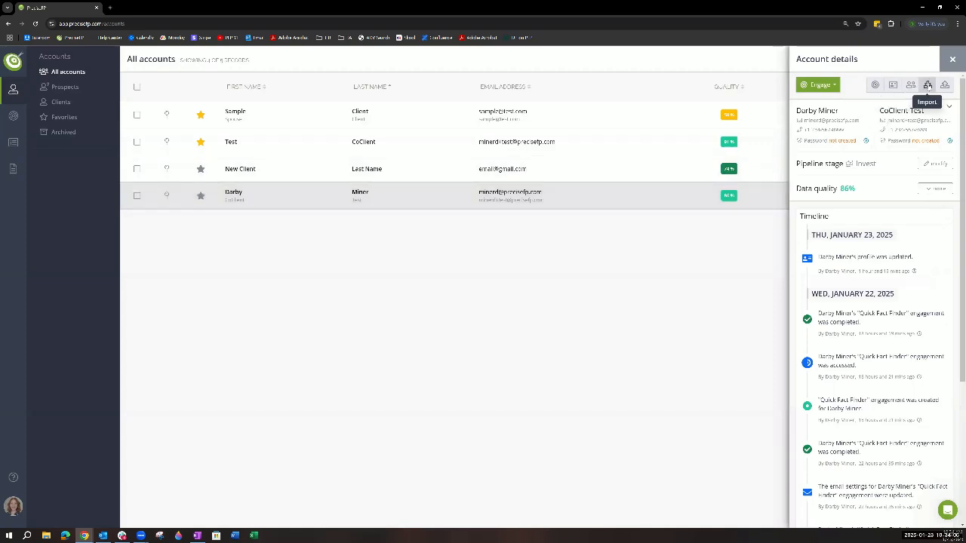
{"action": "left_click", "coordinate": [928, 86]}
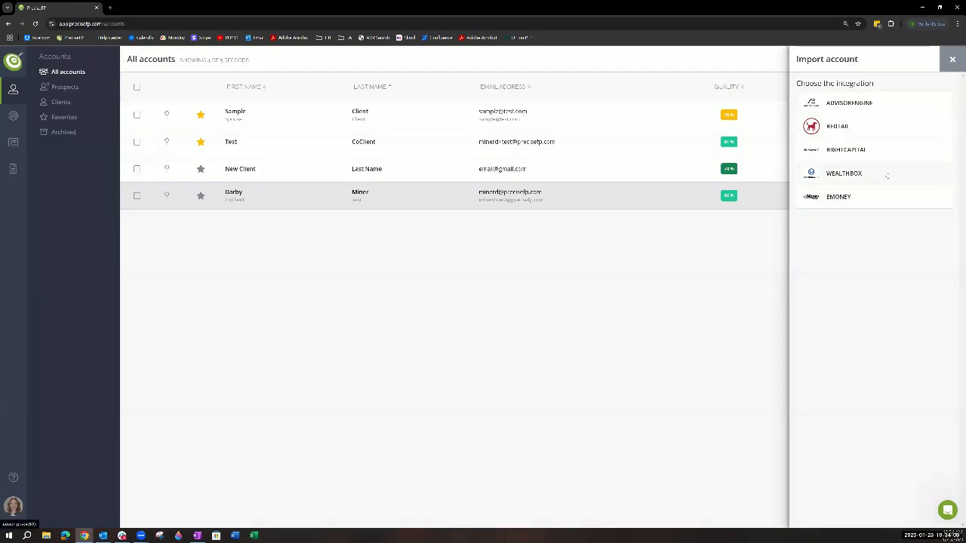
{"action": "left_click", "coordinate": [838, 127]}
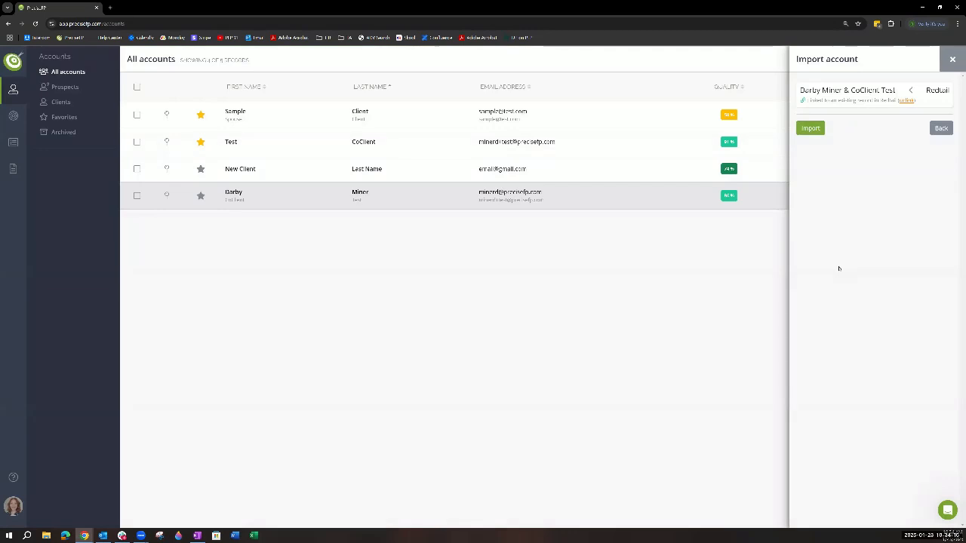
{"action": "left_click", "coordinate": [953, 60]}
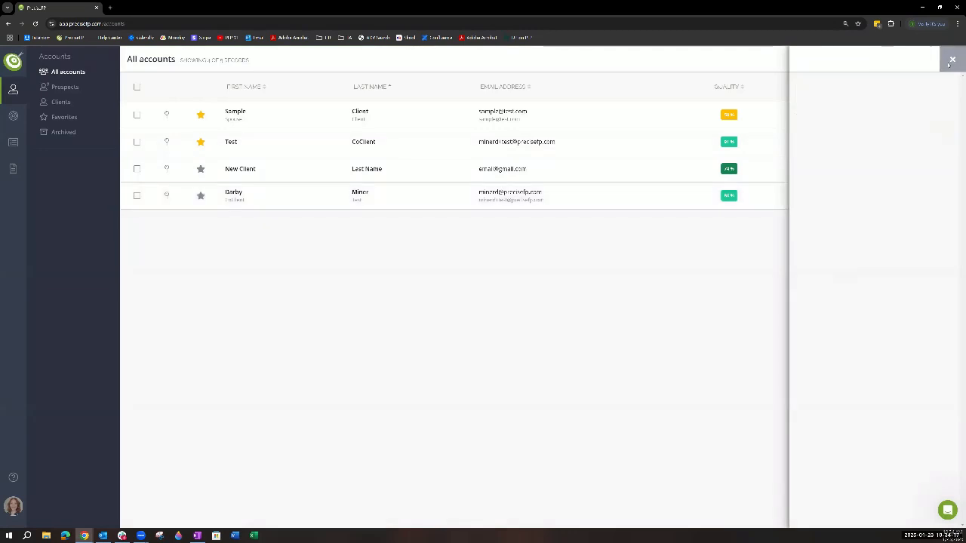
- Look over the integrations and file formats available for exporting the last listed account, and close the list
{"action": "left_click", "coordinate": [600, 199]}
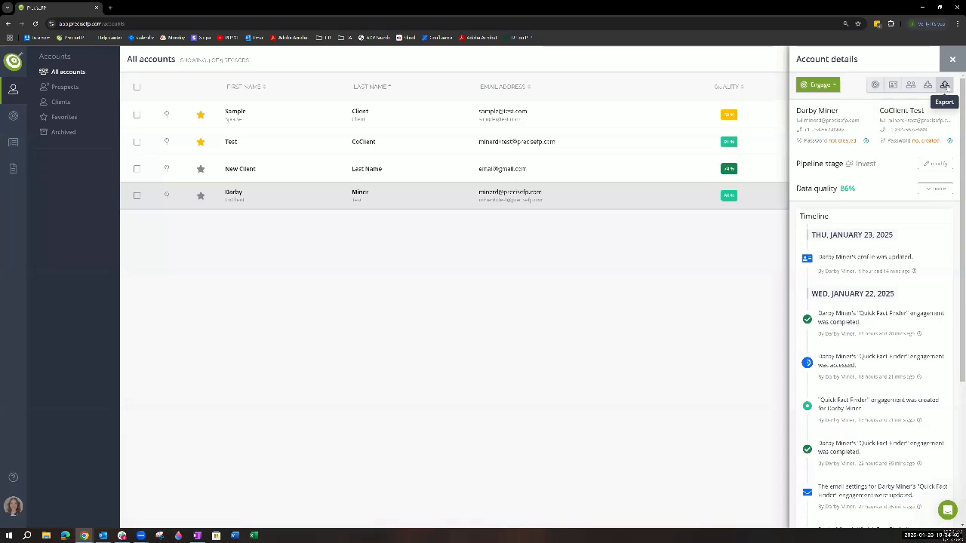
{"action": "left_click", "coordinate": [945, 87]}
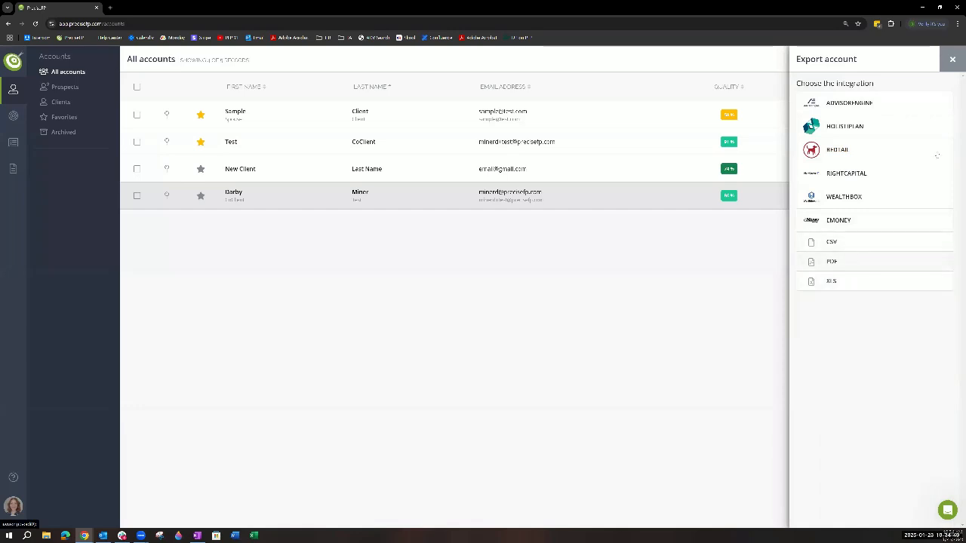
{"action": "left_click", "coordinate": [952, 59]}
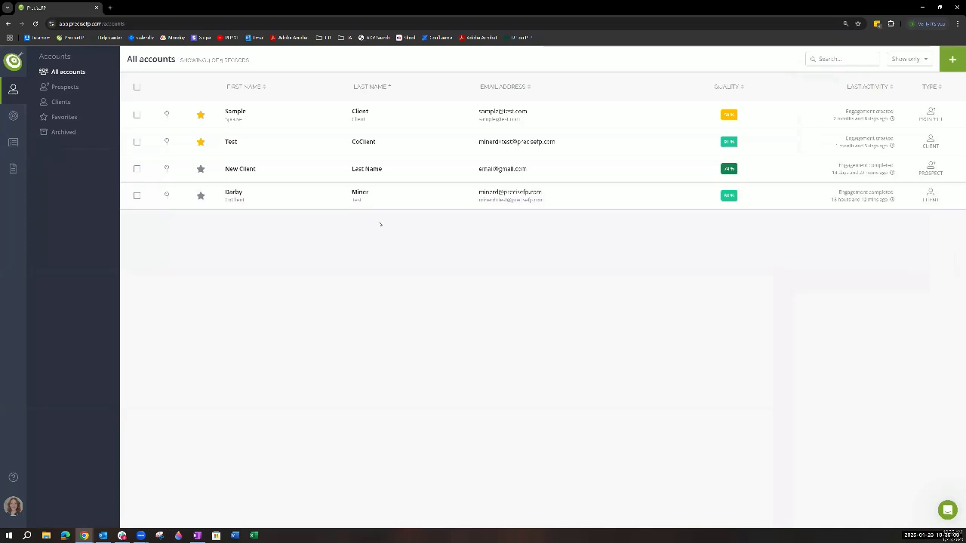
- Open the last listed account's full profile and examine the client details and the marital status change marker
{"action": "left_click", "coordinate": [316, 202]}
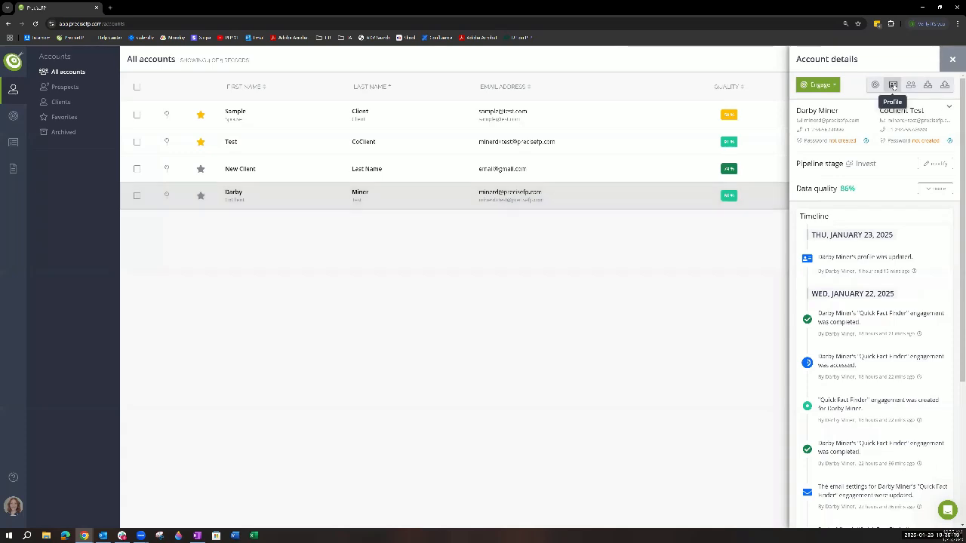
{"action": "left_click", "coordinate": [893, 85]}
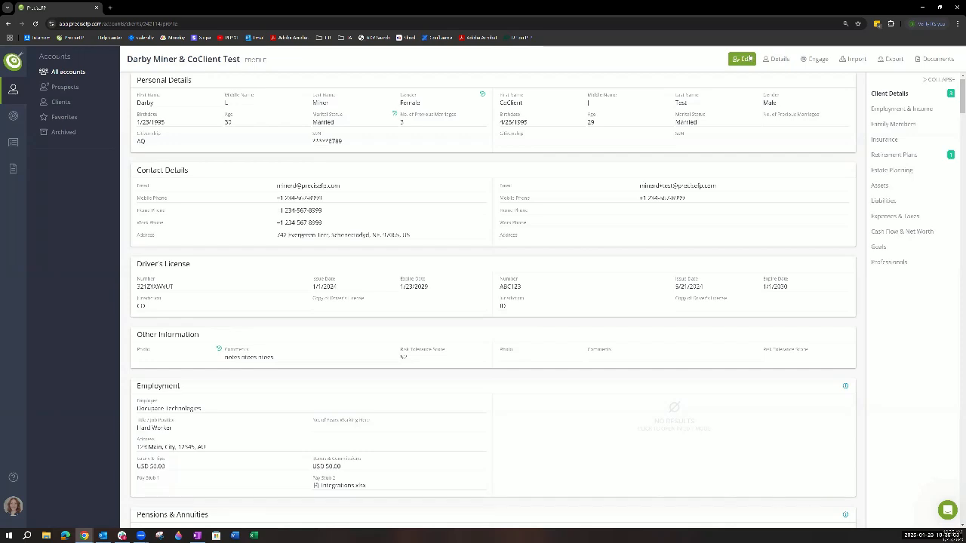
{"action": "mouse_move", "coordinate": [395, 114]}
- Put the profile into edit mode, review its history of changes, and close the history
{"action": "left_click", "coordinate": [739, 59]}
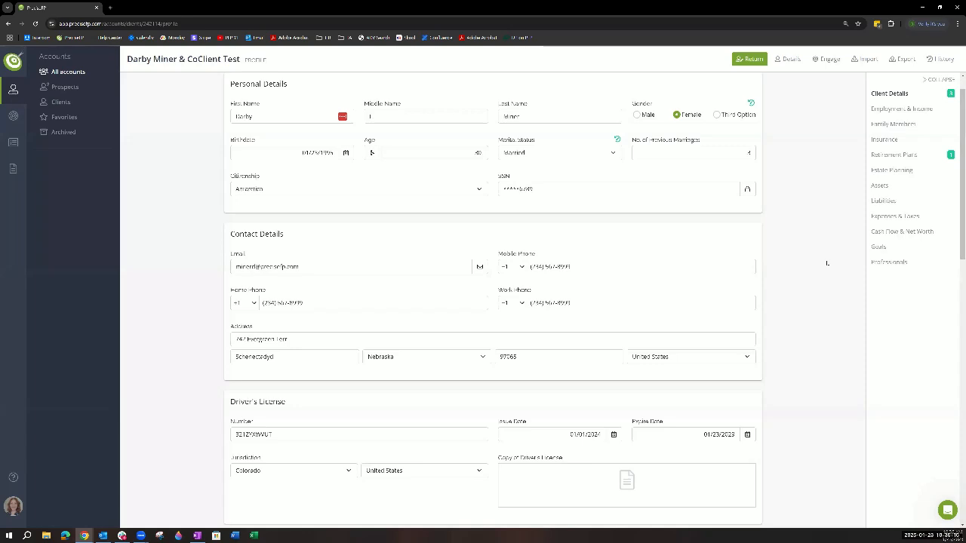
{"action": "scroll", "coordinate": [830, 320], "scroll_direction": "up", "scroll_amount": 1}
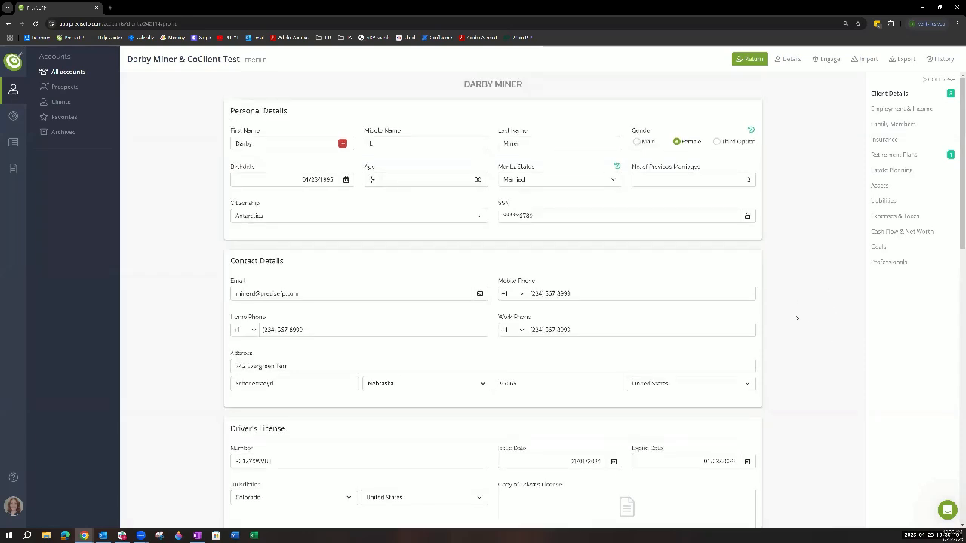
{"action": "left_click", "coordinate": [941, 60]}
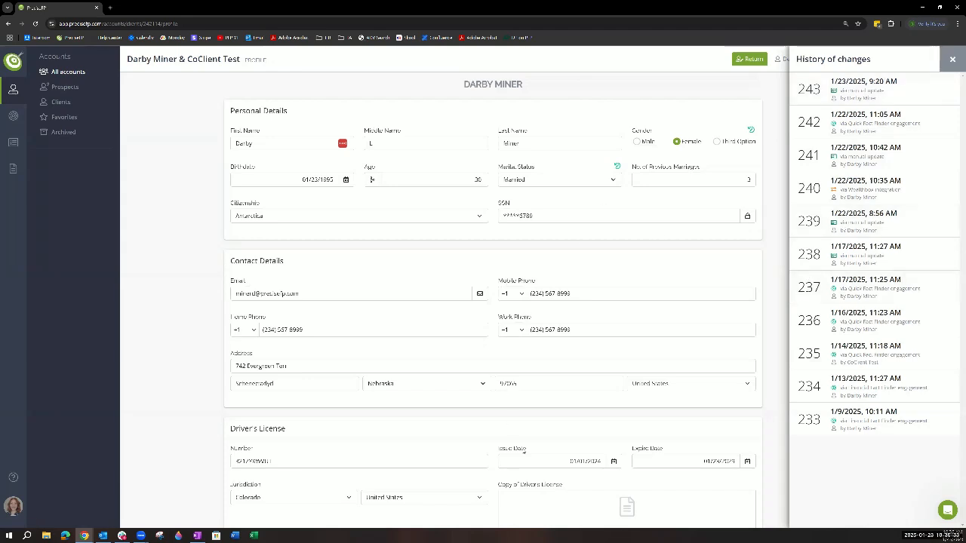
{"action": "left_click", "coordinate": [524, 451]}
{"action": "left_click", "coordinate": [953, 59]}
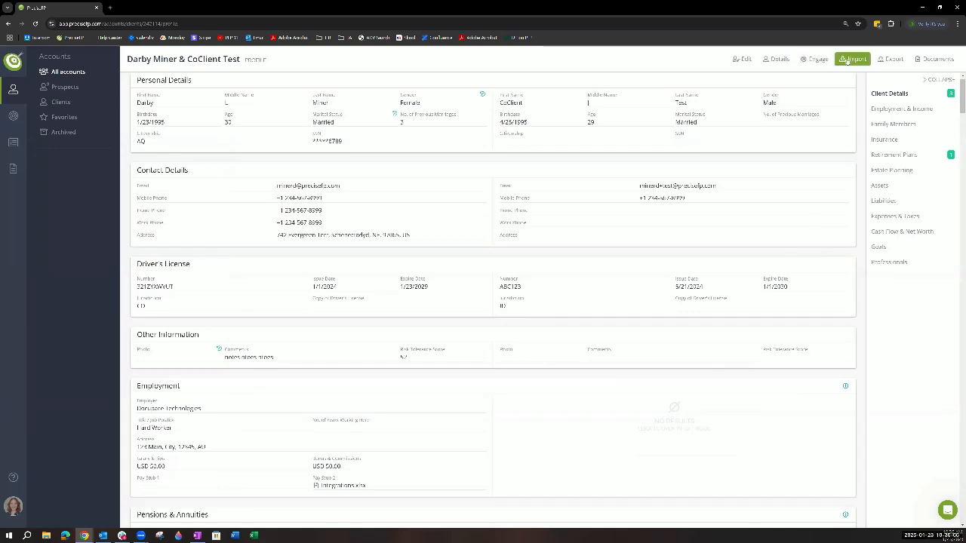
- View the account's documents, select and deselect all of them, and return to the profile
{"action": "left_click", "coordinate": [891, 61]}
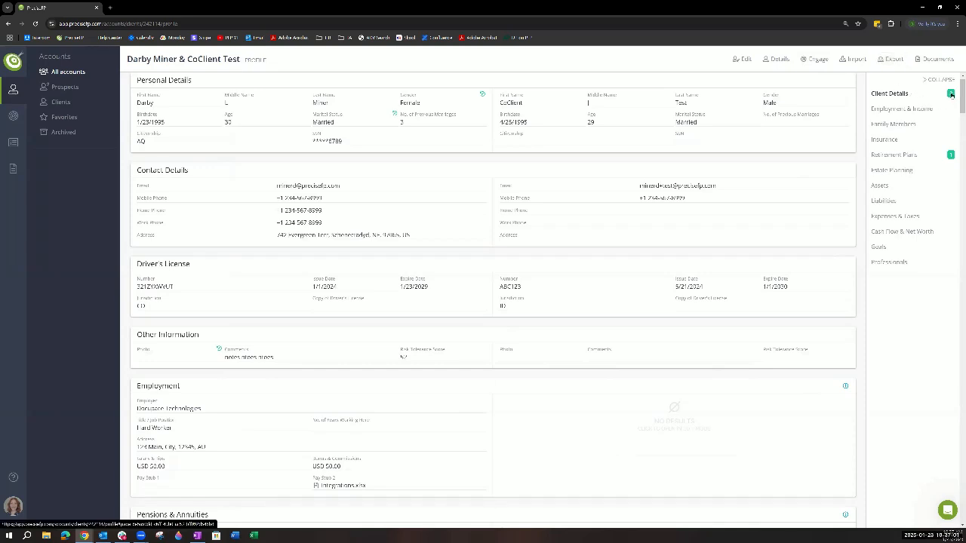
{"action": "mouse_move", "coordinate": [394, 117]}
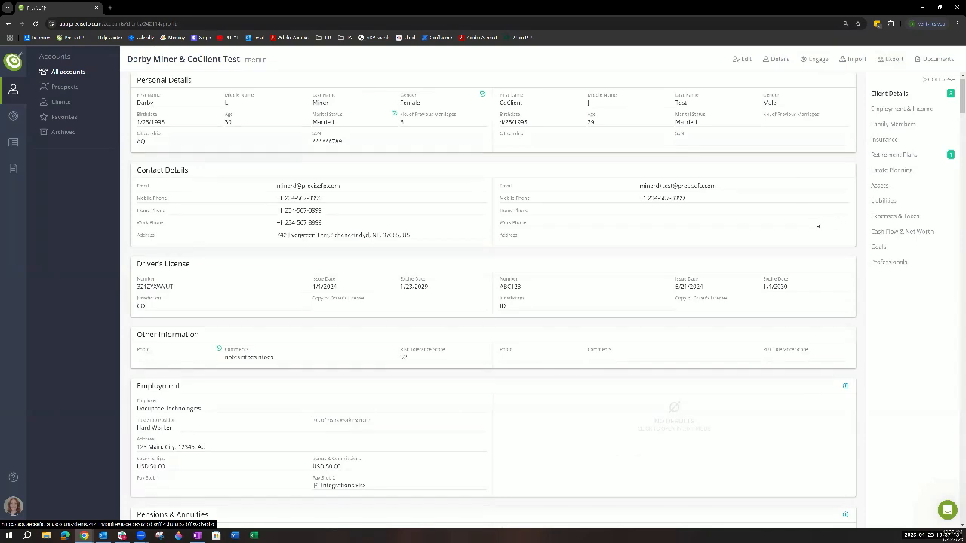
{"action": "left_click", "coordinate": [938, 59]}
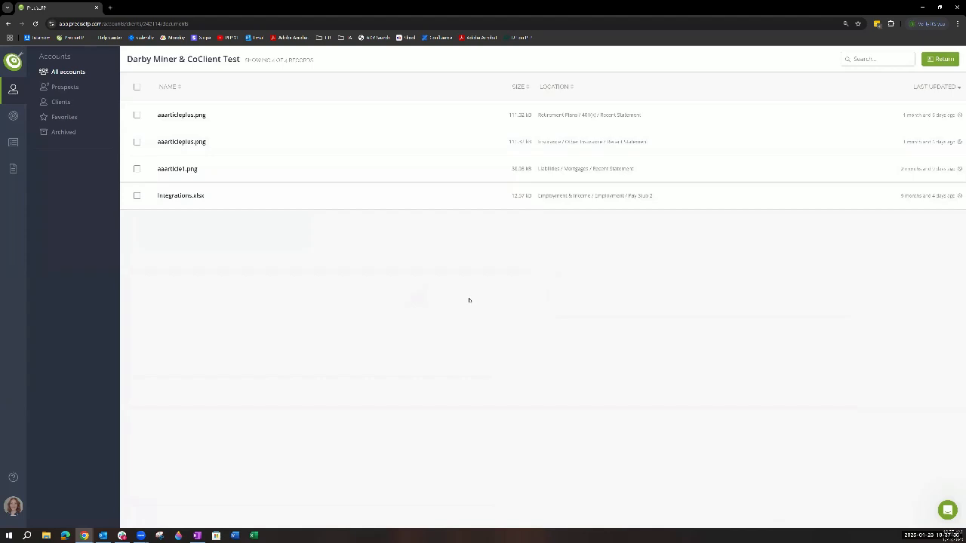
{"action": "left_click", "coordinate": [136, 87]}
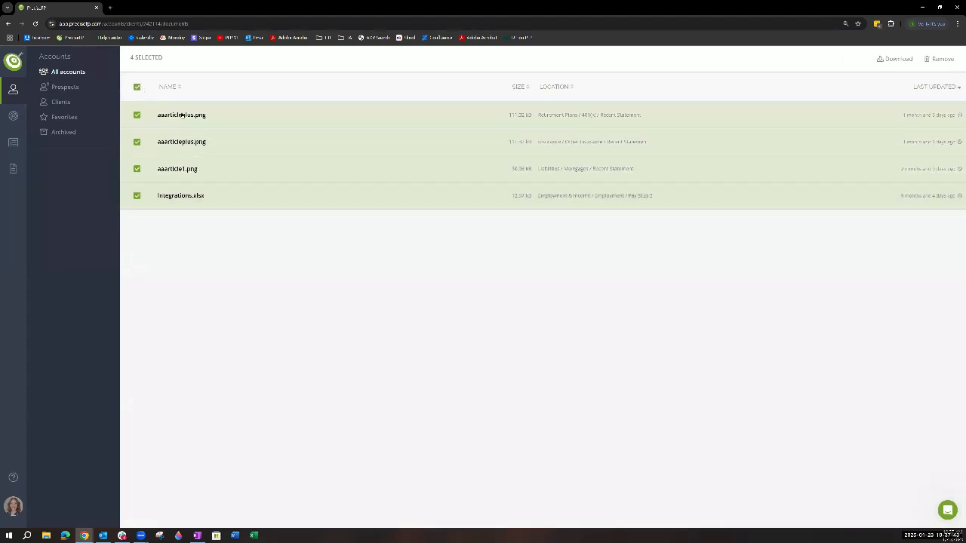
{"action": "left_click", "coordinate": [138, 88]}
{"action": "left_click", "coordinate": [940, 59]}
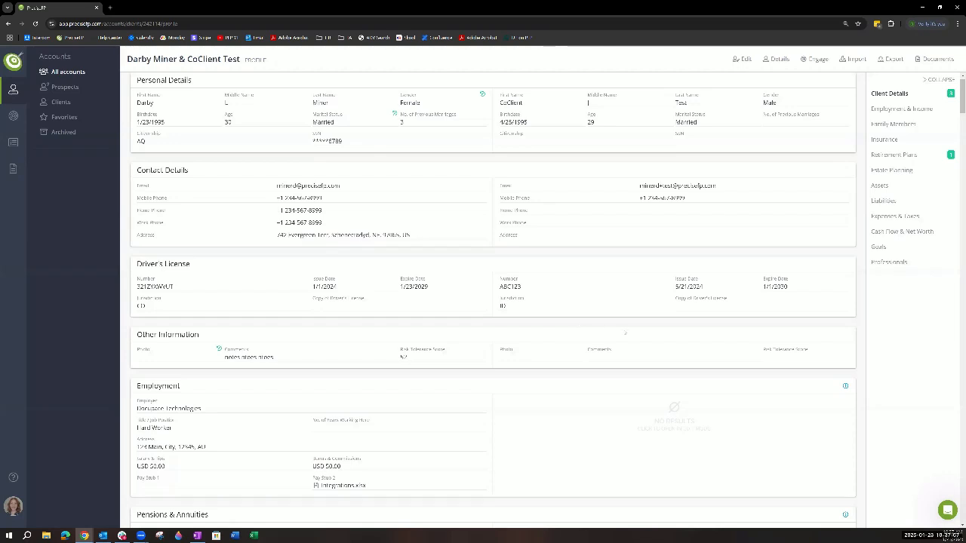
- Look over the Settings, Organization and Application sections available under the profile picture, and close the list
{"action": "left_click", "coordinate": [15, 506]}
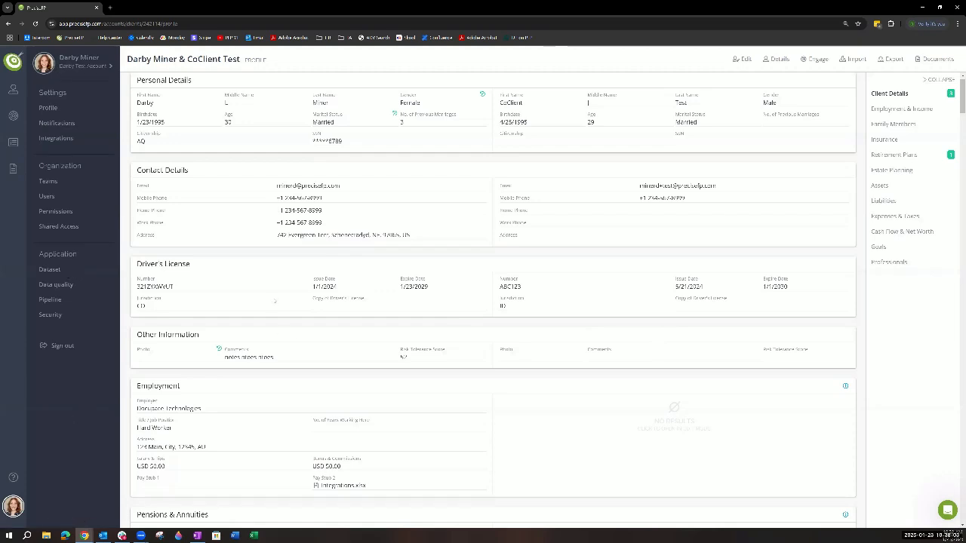
{"action": "left_click", "coordinate": [14, 506]}
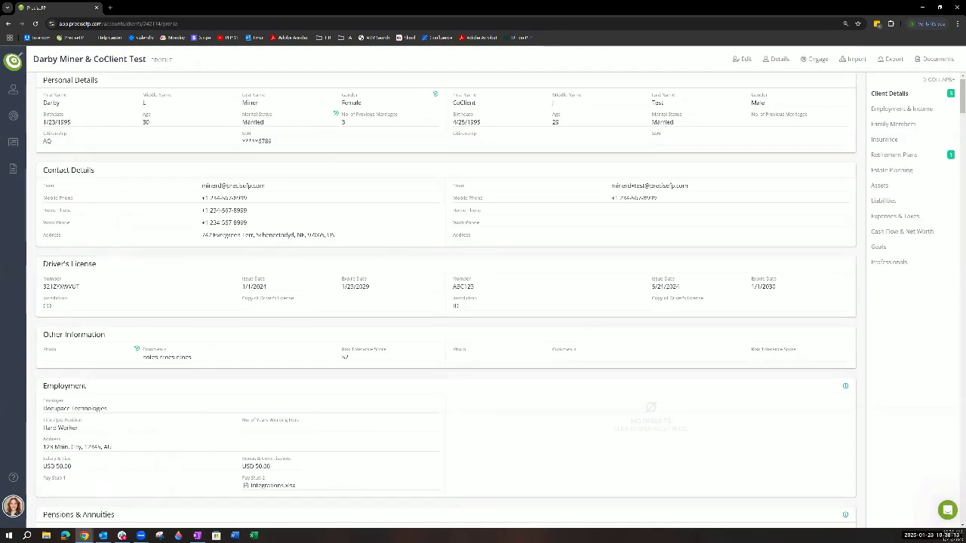
{"action": "mouse_move", "coordinate": [32, 339]}
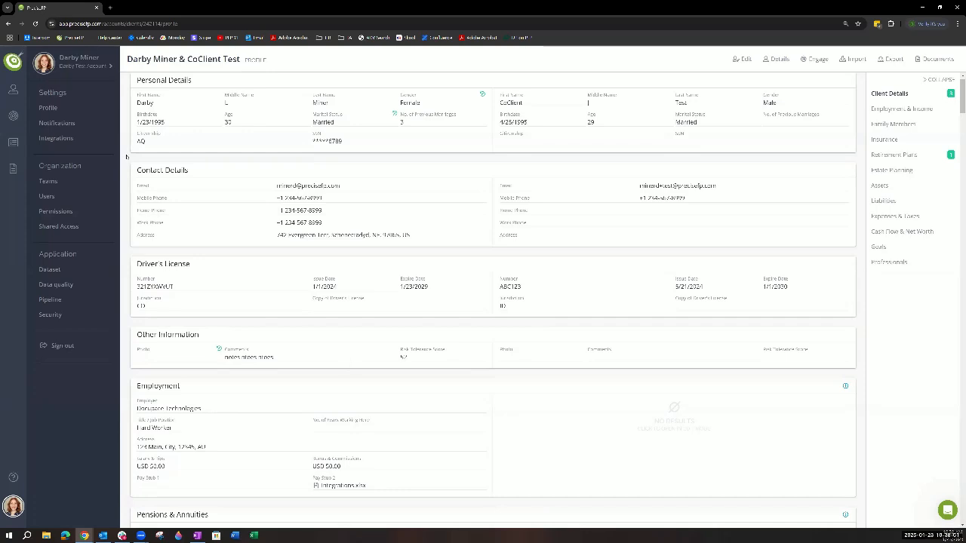
- Return to all accounts and start a form engagement for the last listed account using the recently updated Quick Fact Finder template
{"action": "mouse_move", "coordinate": [12, 90]}
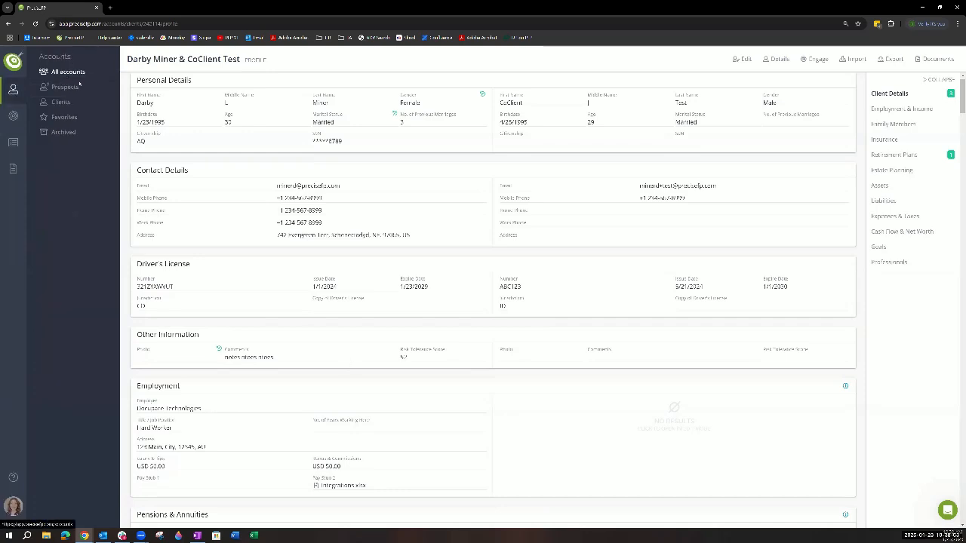
{"action": "left_click", "coordinate": [67, 72]}
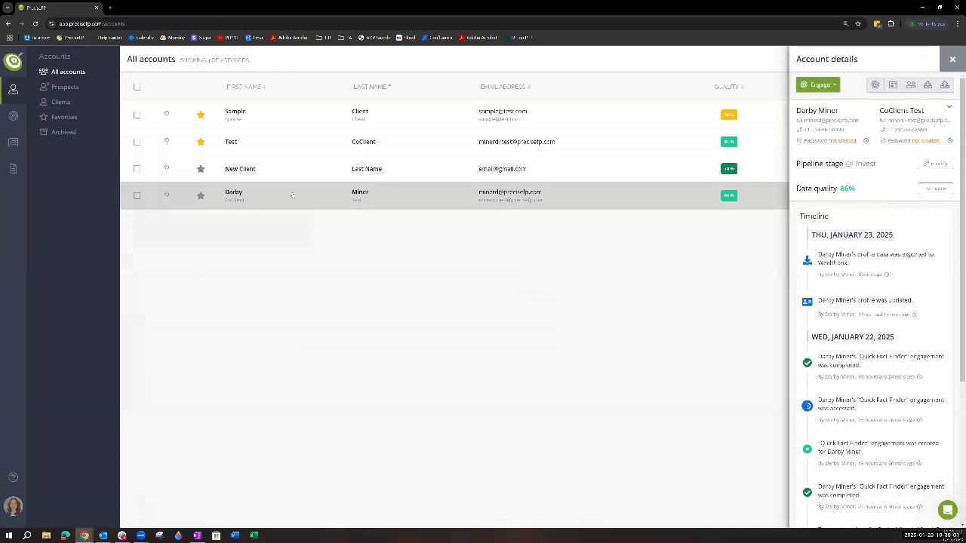
{"action": "left_click", "coordinate": [835, 88]}
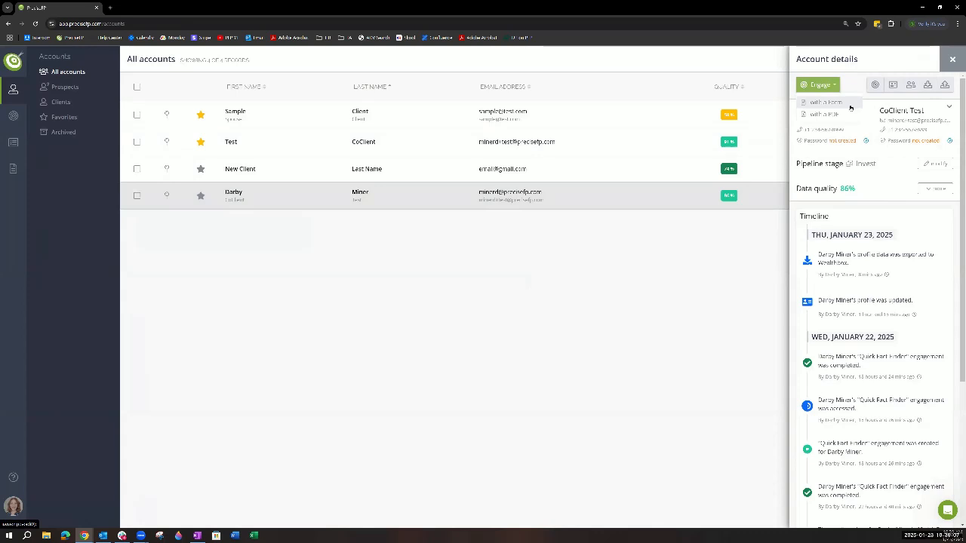
{"action": "left_click", "coordinate": [851, 106]}
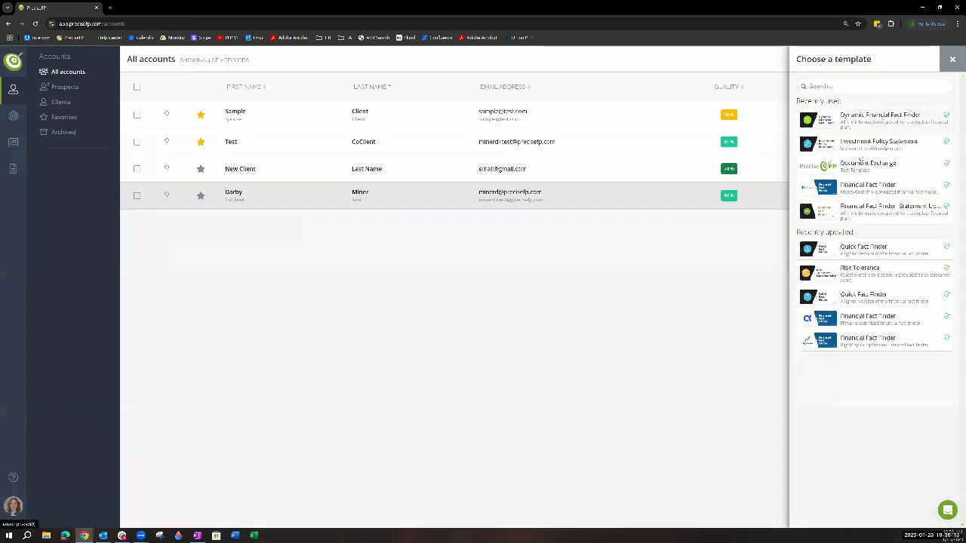
{"action": "left_click", "coordinate": [865, 250]}
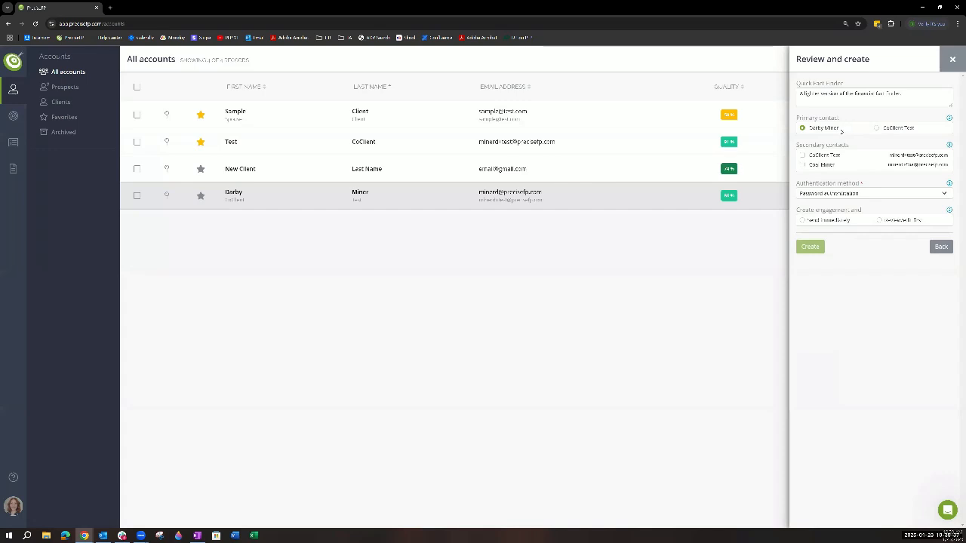
- Include both secondary contacts in the engagement and set its authentication method to Email only
{"action": "left_click", "coordinate": [803, 155]}
{"action": "left_click", "coordinate": [943, 193]}
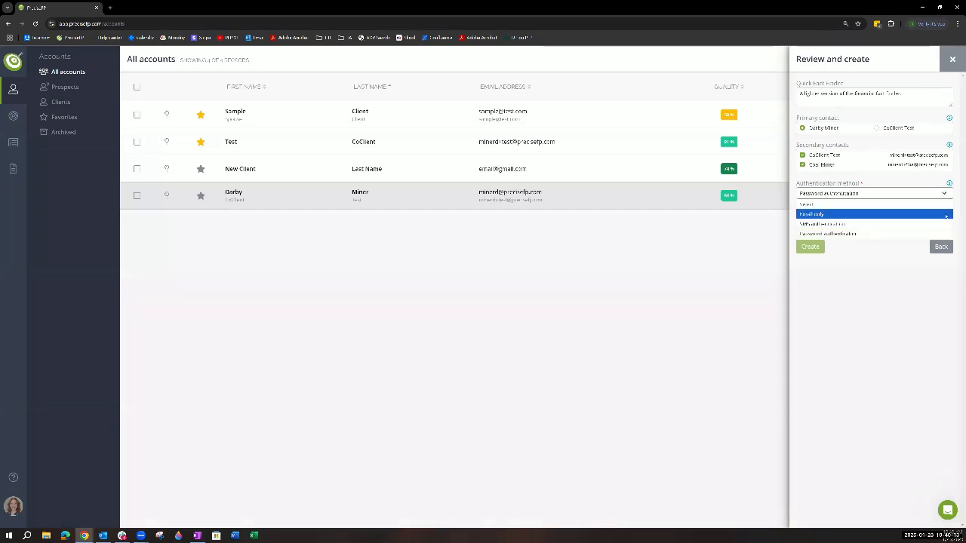
{"action": "left_click", "coordinate": [874, 234]}
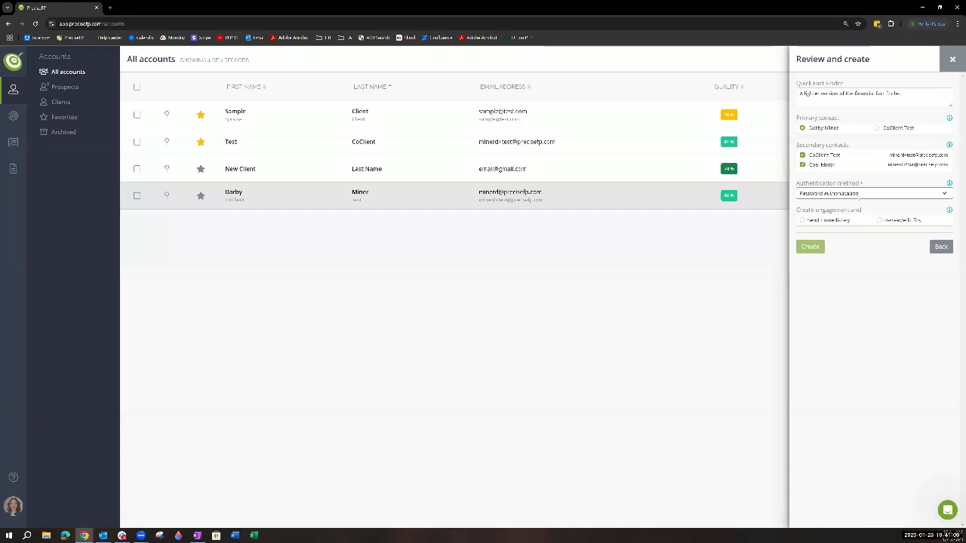
{"action": "left_click", "coordinate": [859, 193]}
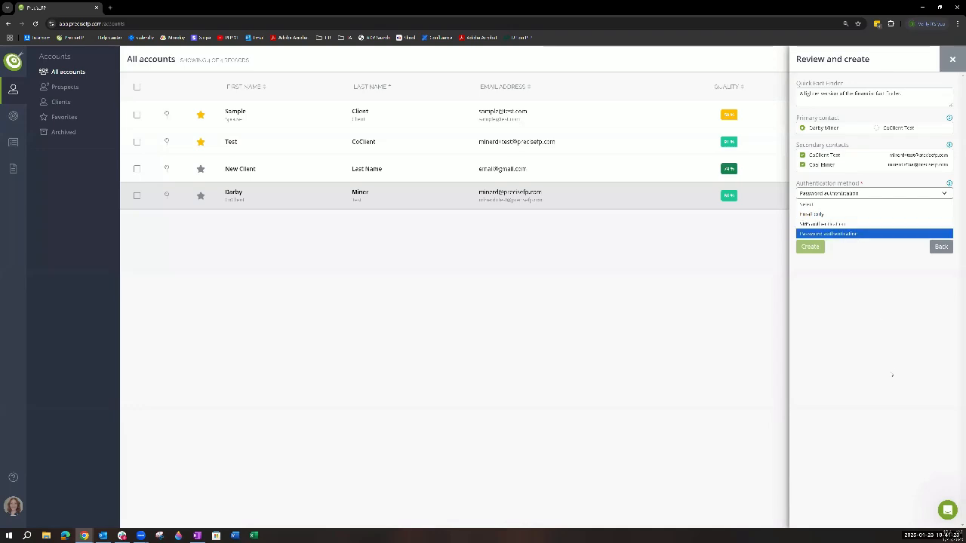
{"action": "left_click", "coordinate": [823, 214]}
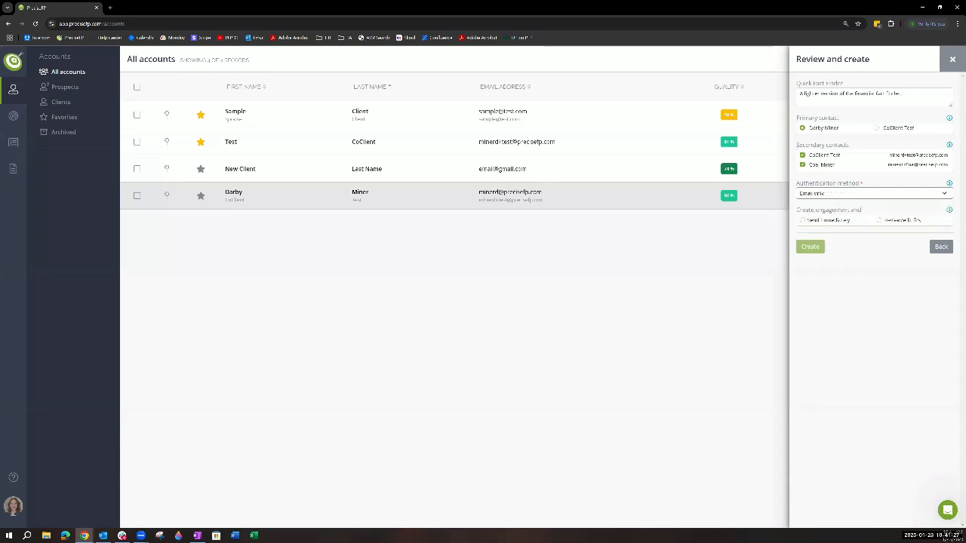
- Choose to send the engagement immediately and examine the customizable new engagement and periodic reminder email messages
{"action": "left_click", "coordinate": [815, 220]}
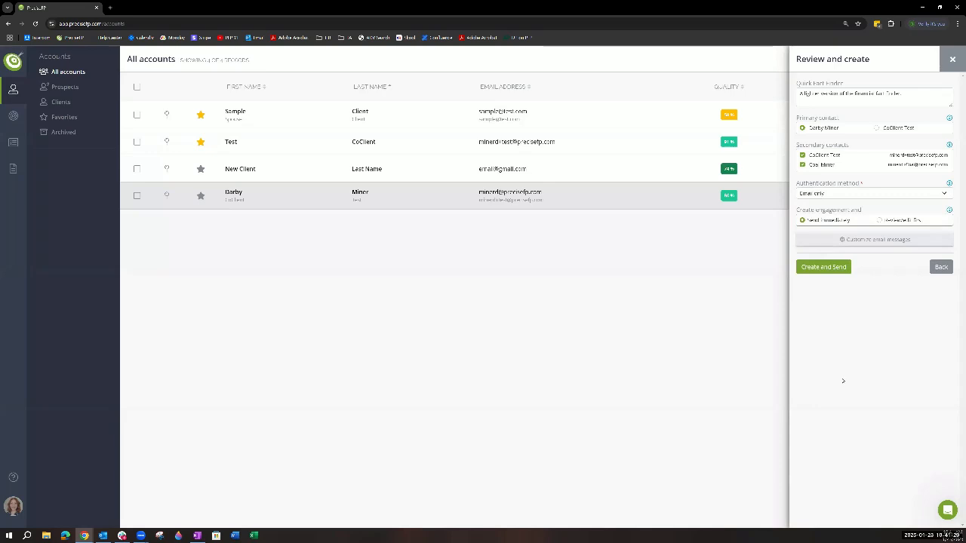
{"action": "left_click", "coordinate": [815, 240]}
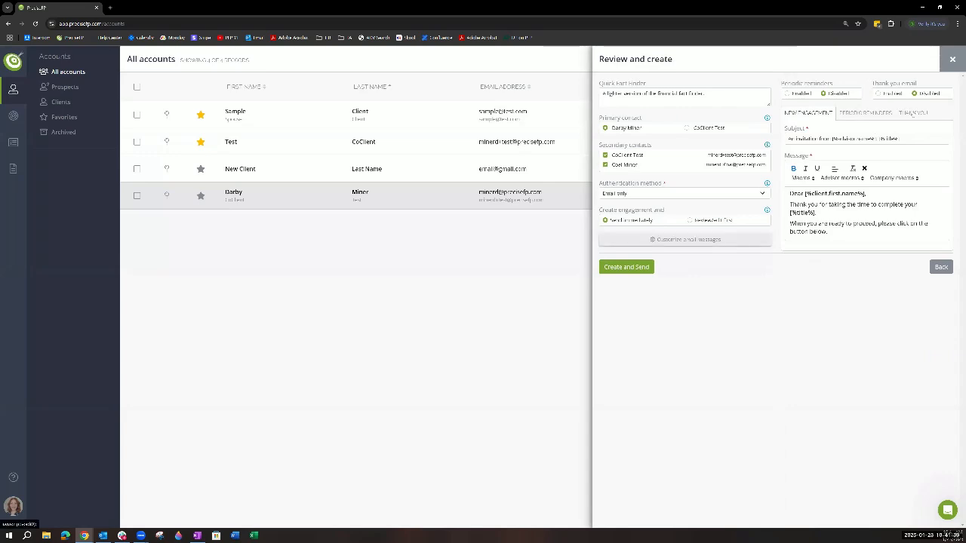
{"action": "left_click", "coordinate": [866, 112]}
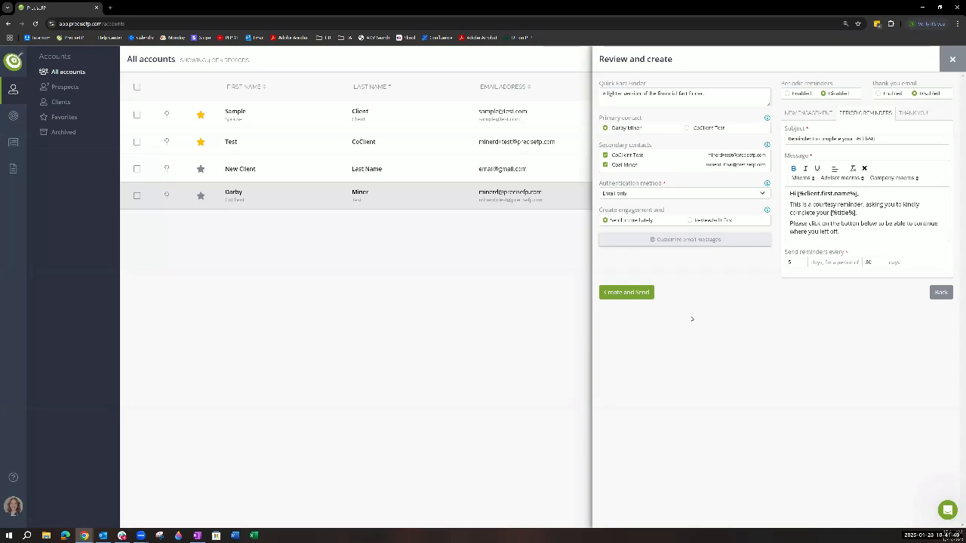
- Try the option to review or edit first, switch back to sending immediately, and create and send the engagement
{"action": "left_click", "coordinate": [689, 220]}
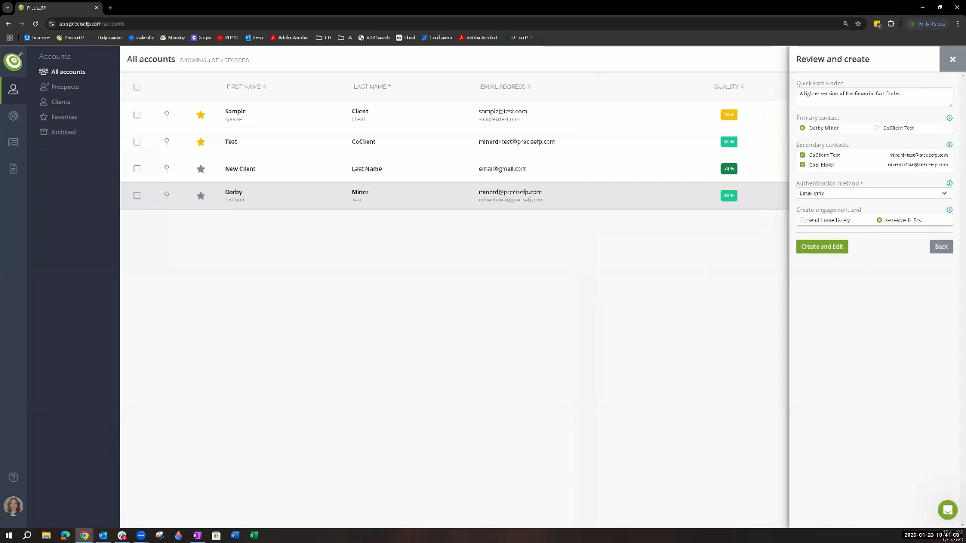
{"action": "left_click", "coordinate": [802, 220]}
{"action": "left_click", "coordinate": [824, 267]}
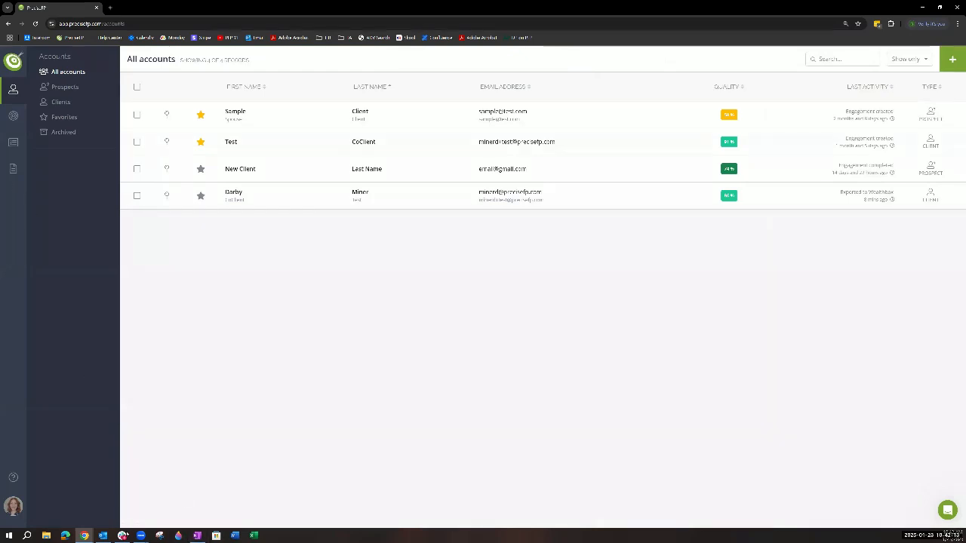
- Switch to Outlook, view the Quick Fact Finder invitation email, and check its sender's contact card
{"action": "left_click", "coordinate": [103, 536]}
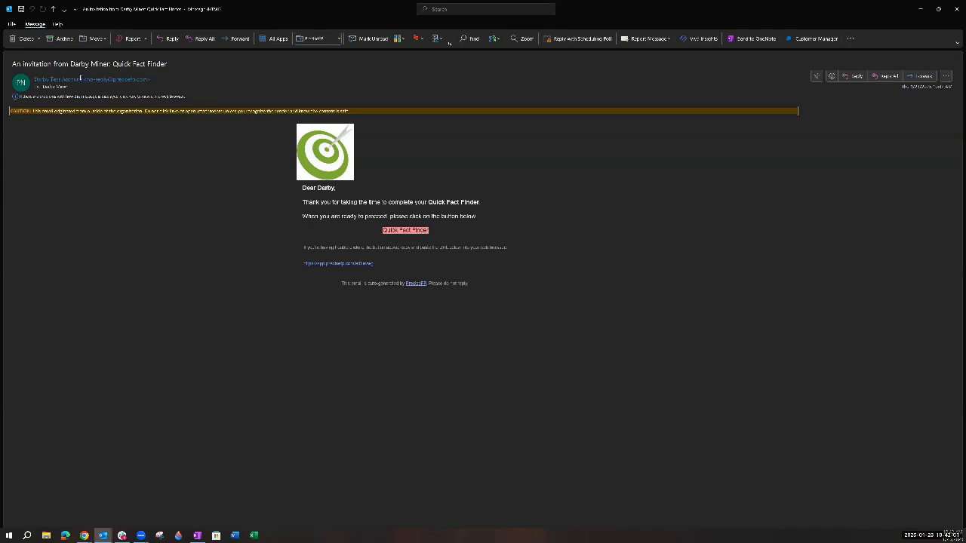
{"action": "mouse_move", "coordinate": [78, 78]}
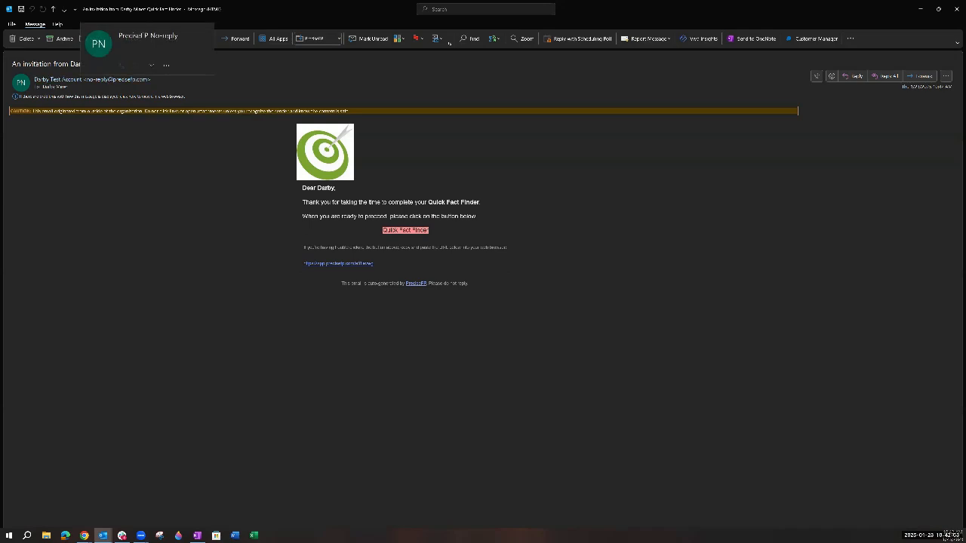
{"action": "left_click", "coordinate": [148, 61]}
{"action": "left_click", "coordinate": [292, 73]}
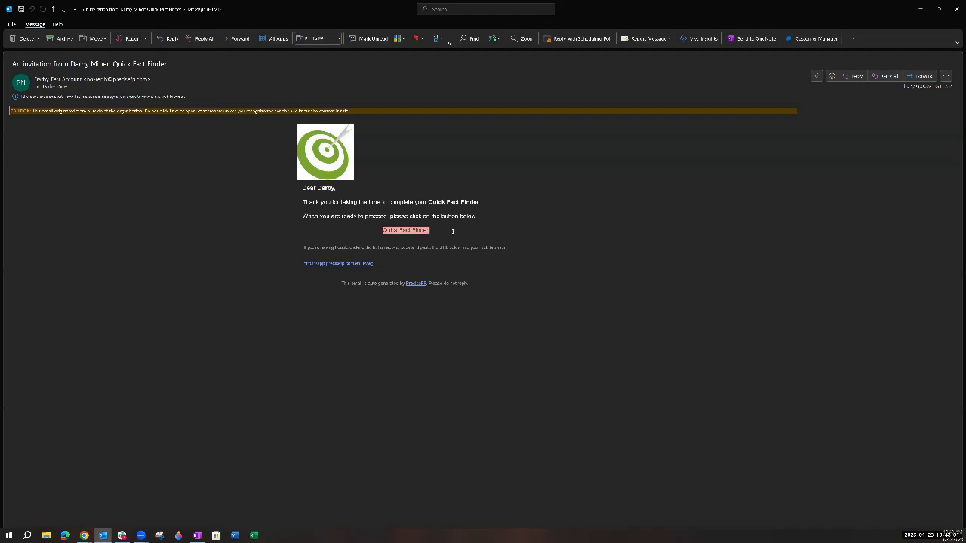
- Open the Quick Fact Finder from the invitation, start it to view the identity verification page, and close the questionnaire
{"action": "left_click", "coordinate": [409, 231]}
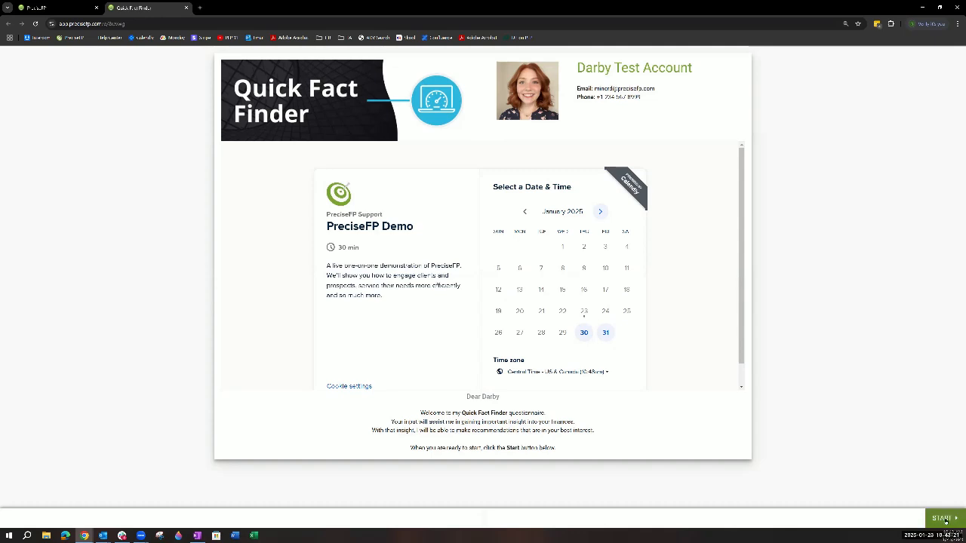
{"action": "left_click", "coordinate": [942, 518]}
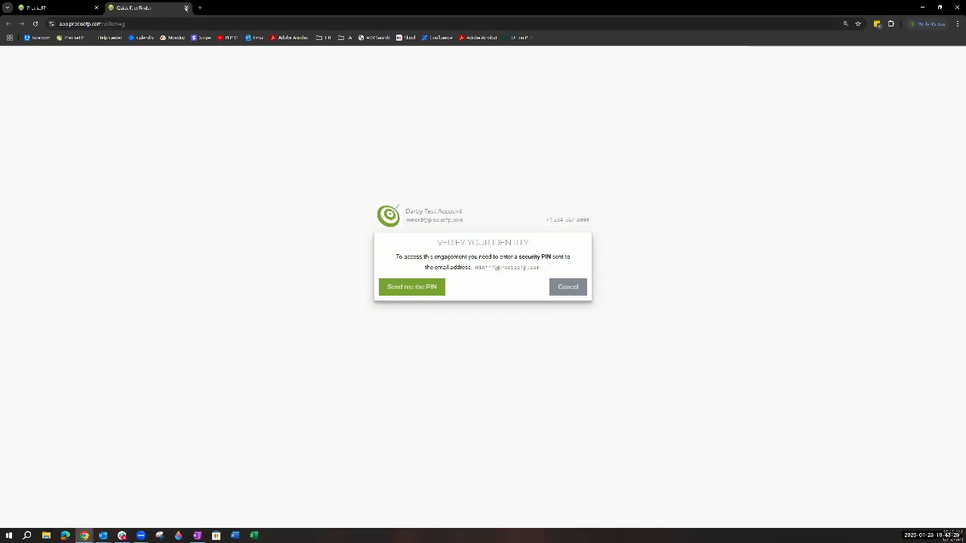
{"action": "left_click", "coordinate": [185, 7]}
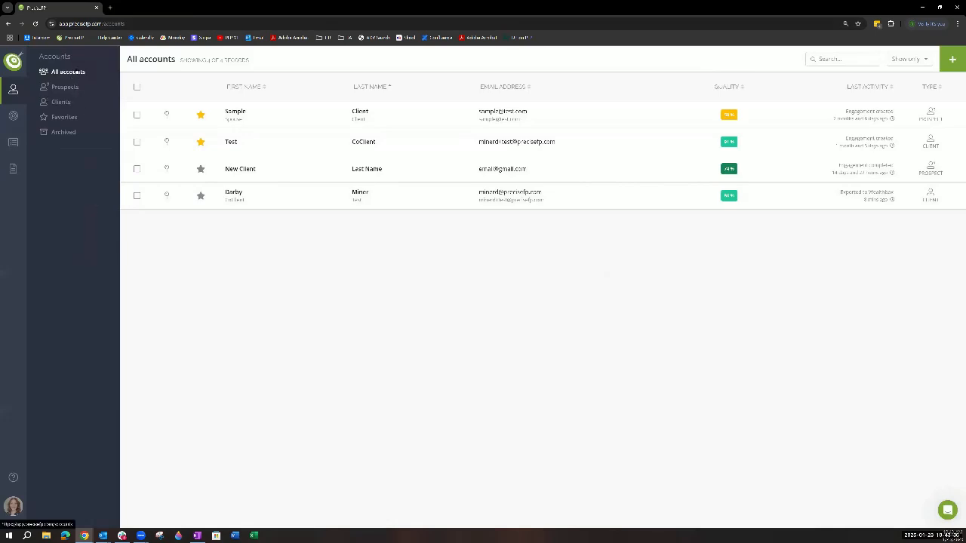
- List all form engagements, open the details of the topmost Quick Fact Finder, and check whom each access link is for
{"action": "left_click", "coordinate": [14, 117]}
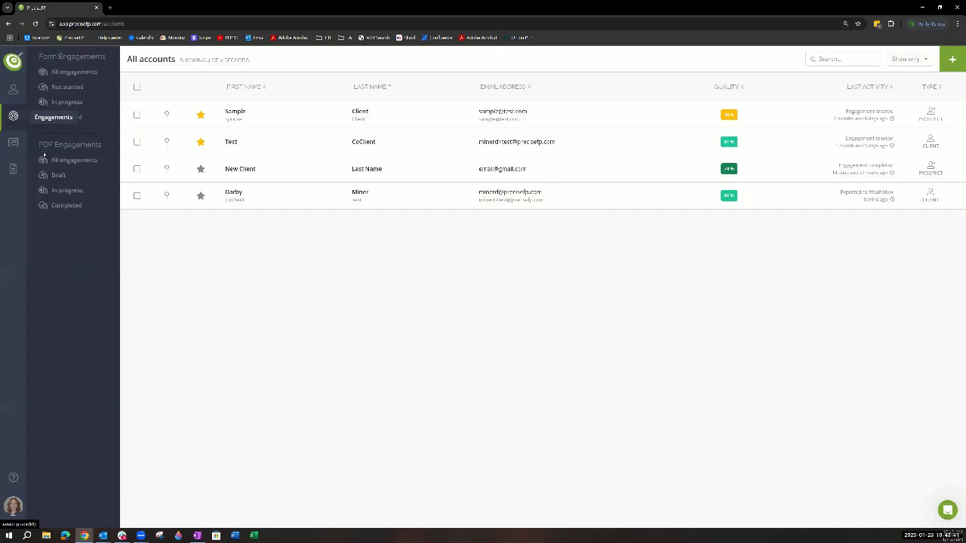
{"action": "left_click", "coordinate": [83, 72]}
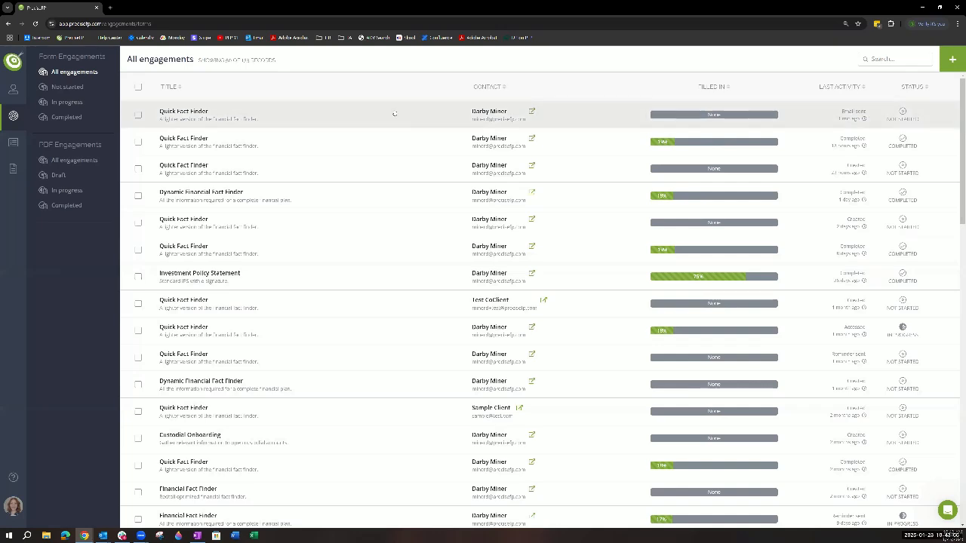
{"action": "left_click", "coordinate": [679, 113]}
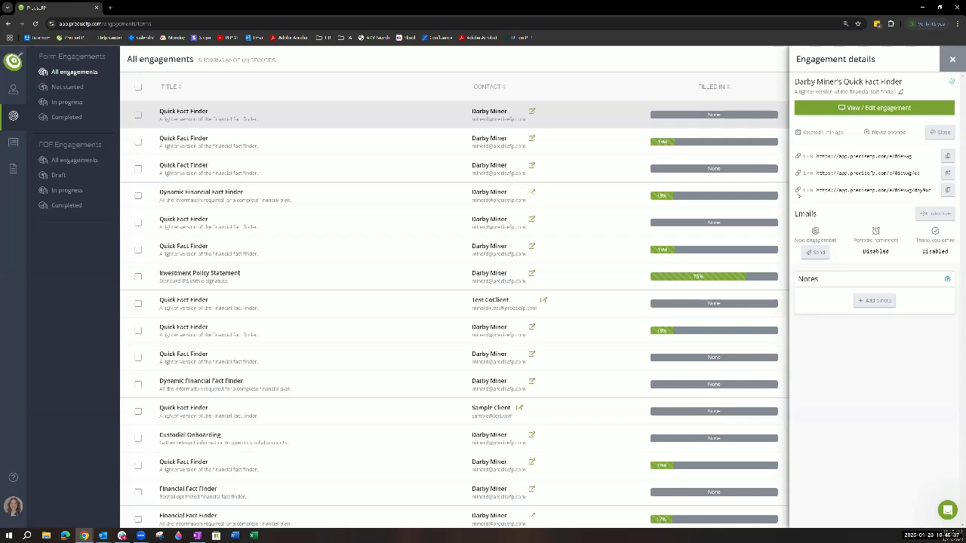
{"action": "mouse_move", "coordinate": [799, 191]}
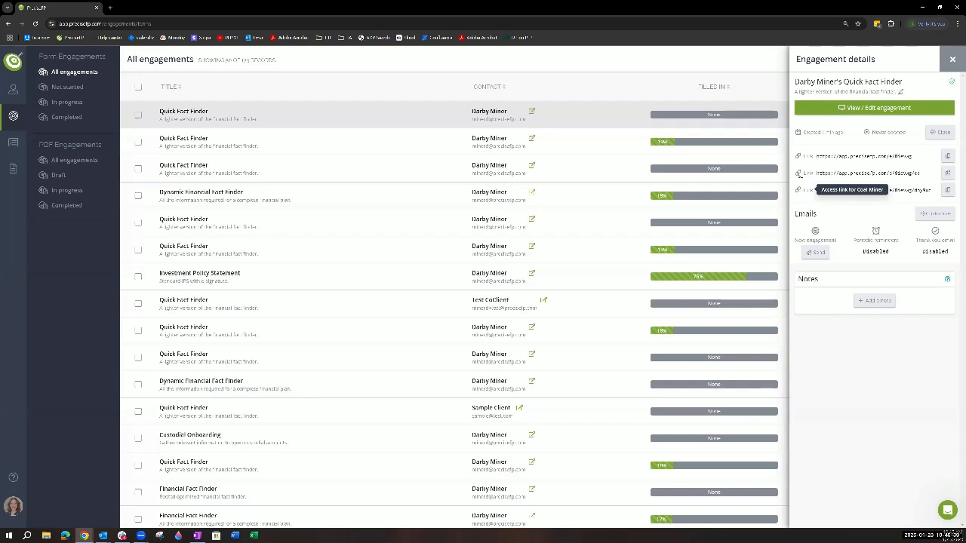
{"action": "mouse_move", "coordinate": [799, 175]}
{"action": "mouse_move", "coordinate": [798, 157]}
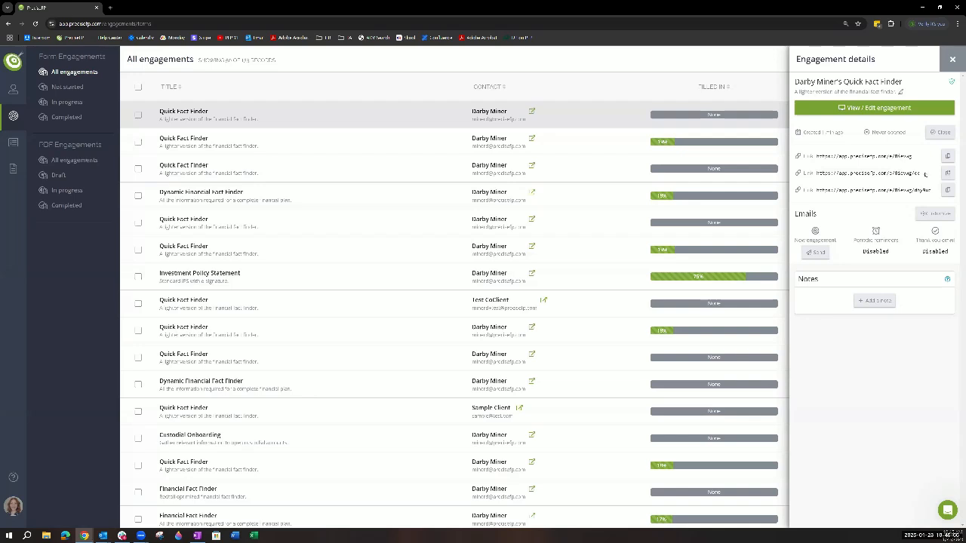
- Copy the engagement's first access link and highlight the second one, clearing the selection when done
{"action": "left_click_drag", "start_coordinate": [921, 174], "coordinate": [914, 179]}
{"action": "left_click", "coordinate": [948, 156]}
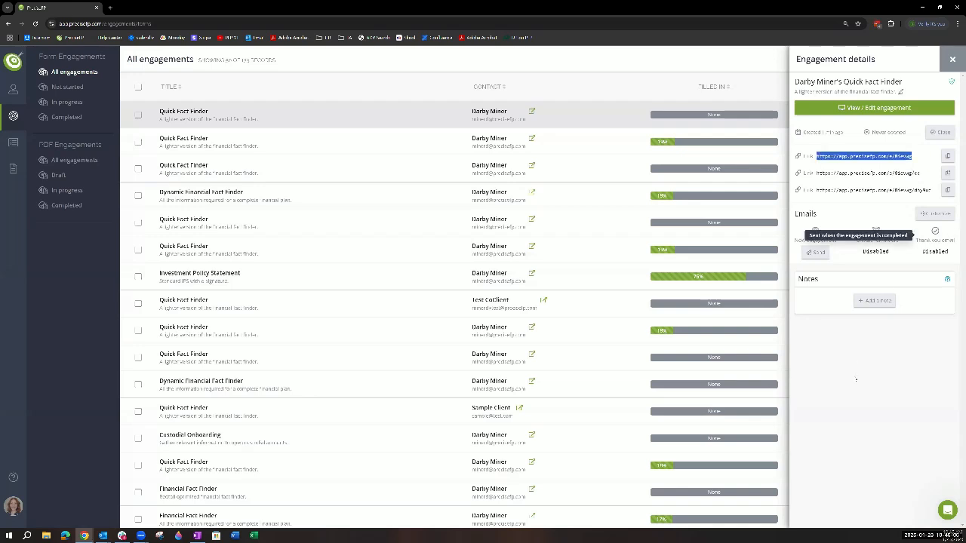
{"action": "triple_click", "coordinate": [911, 176]}
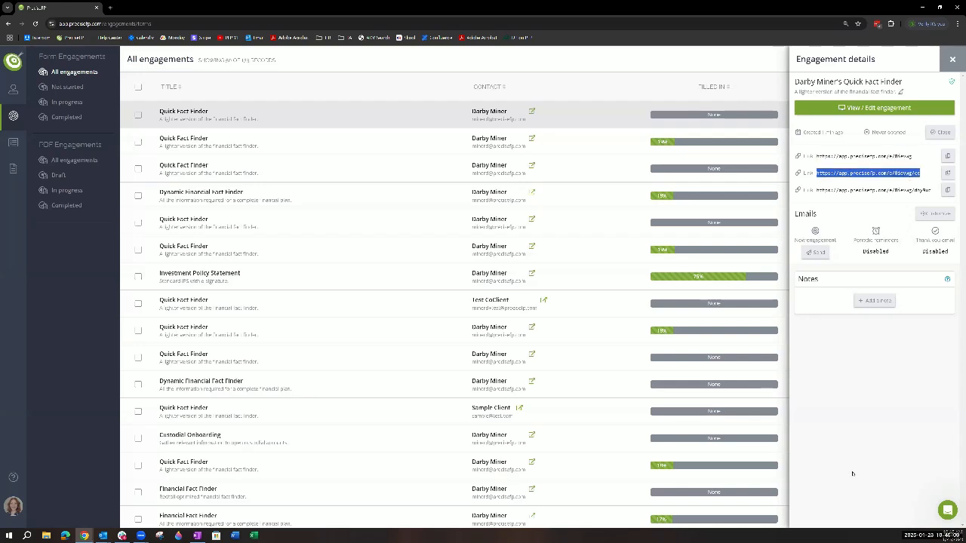
{"action": "left_click", "coordinate": [853, 474]}
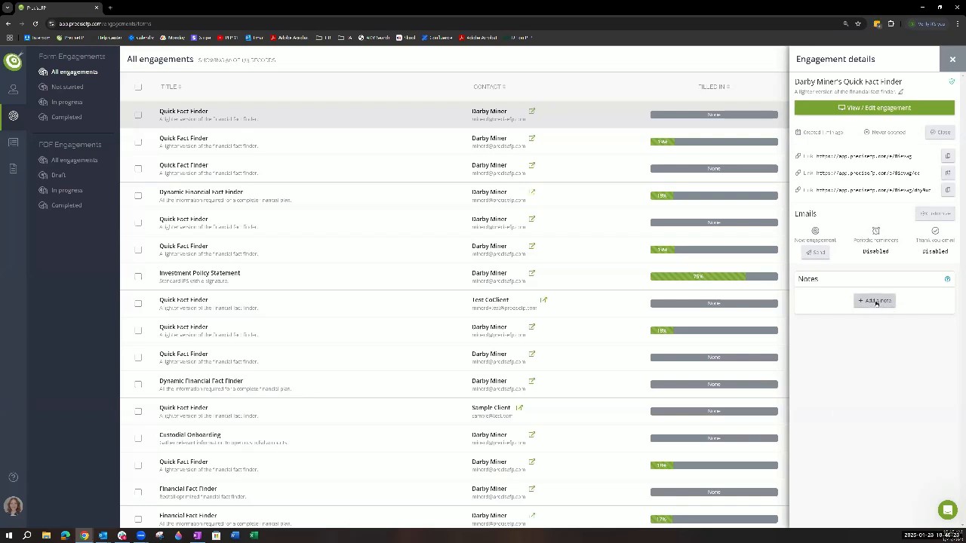
- Open a blank note for the engagement to view its editor, and close the engagement details without adding it
{"action": "left_click", "coordinate": [874, 300]}
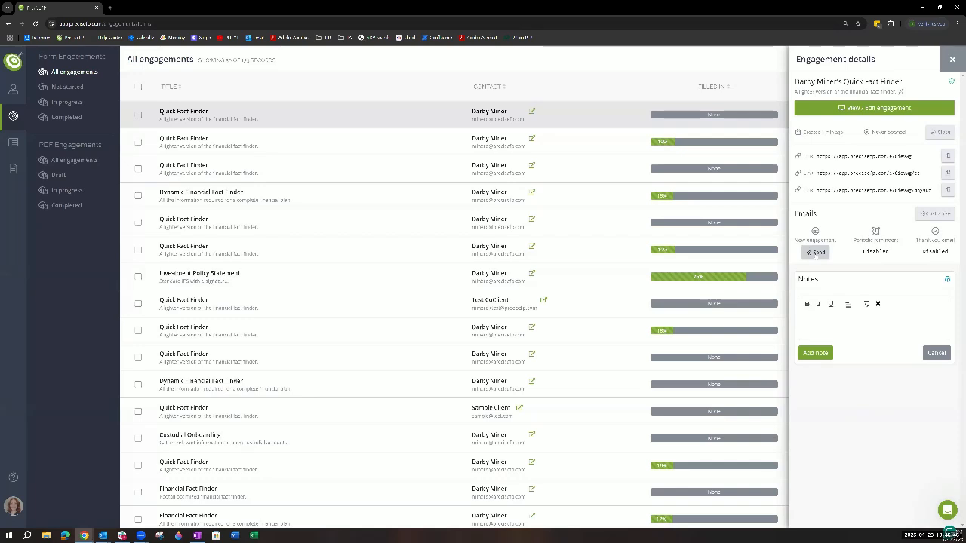
{"action": "left_click", "coordinate": [954, 59]}
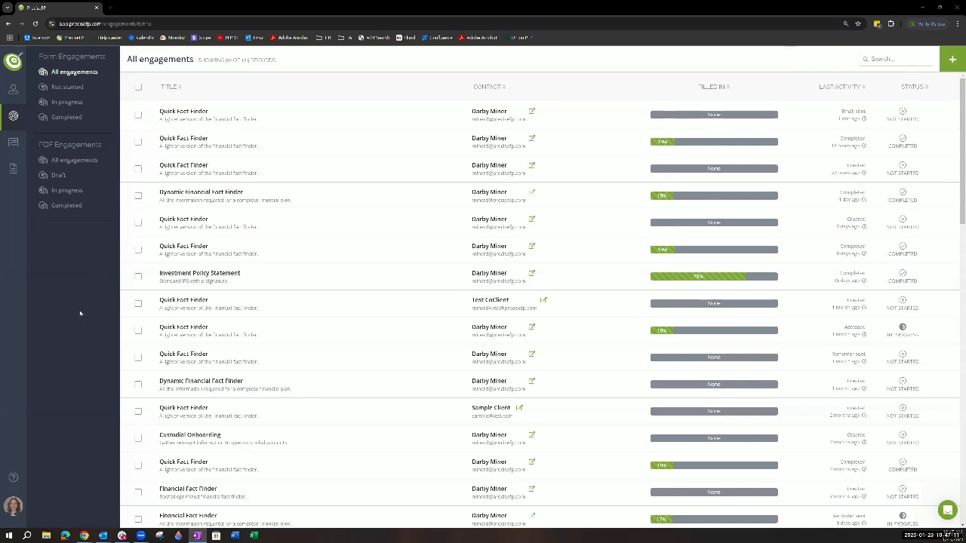
- Go to the reports area and view the My reports collection
{"action": "left_click", "coordinate": [14, 148]}
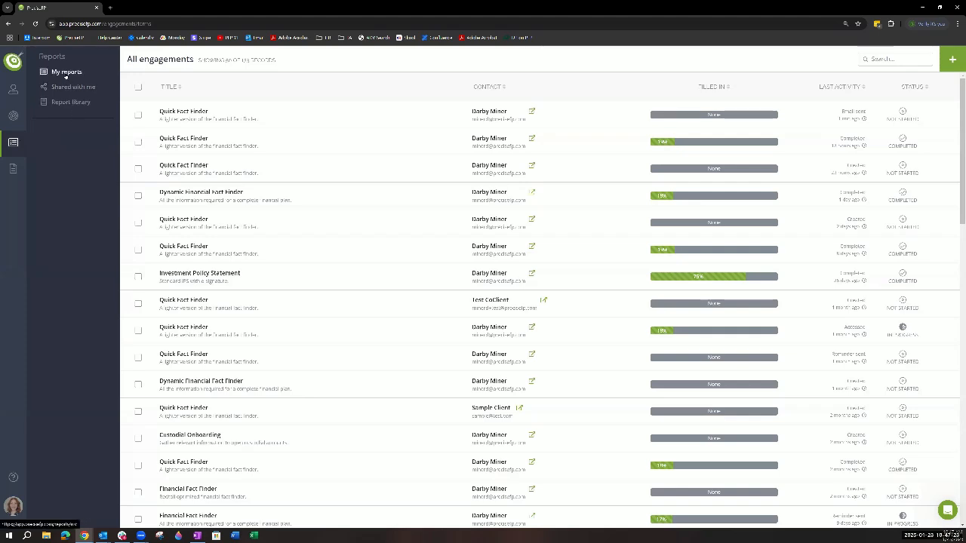
{"action": "left_click", "coordinate": [66, 73]}
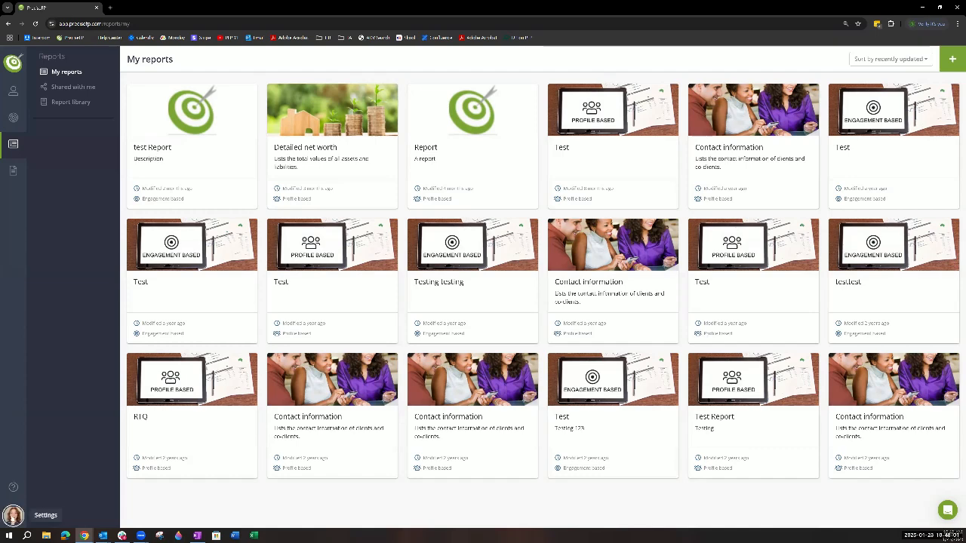
- Go to the integrations settings and view the details of the Redtail integration, closing them when done
{"action": "left_click", "coordinate": [12, 515]}
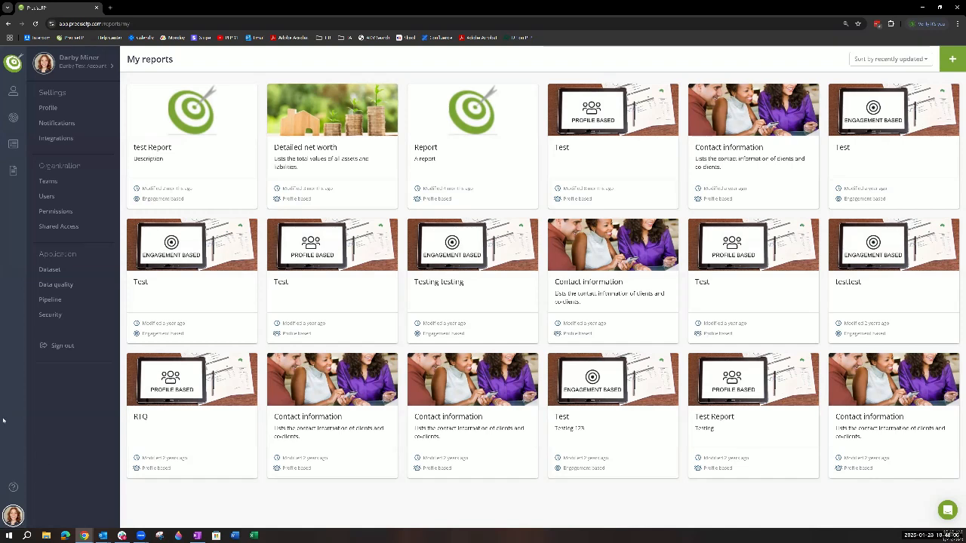
{"action": "left_click", "coordinate": [60, 142]}
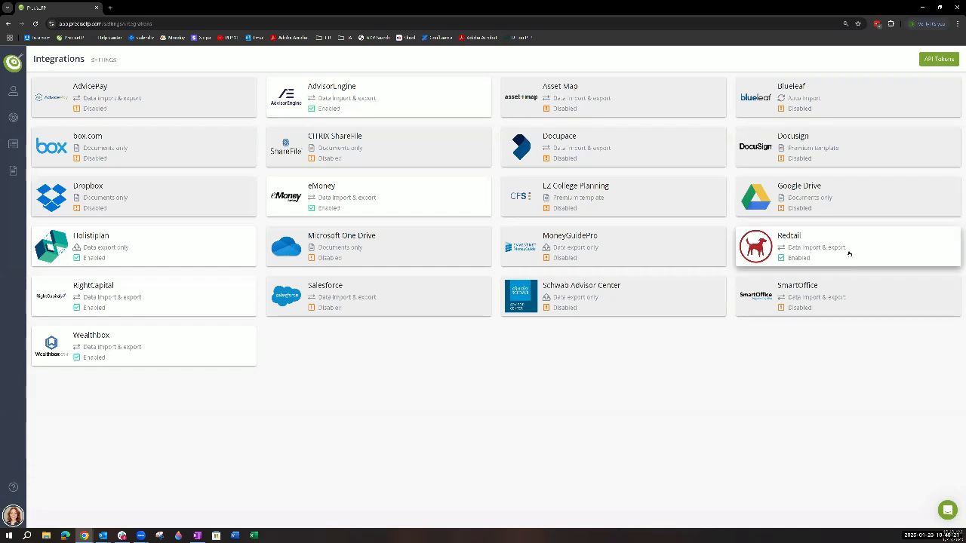
{"action": "left_click_drag", "start_coordinate": [848, 250], "coordinate": [774, 300]}
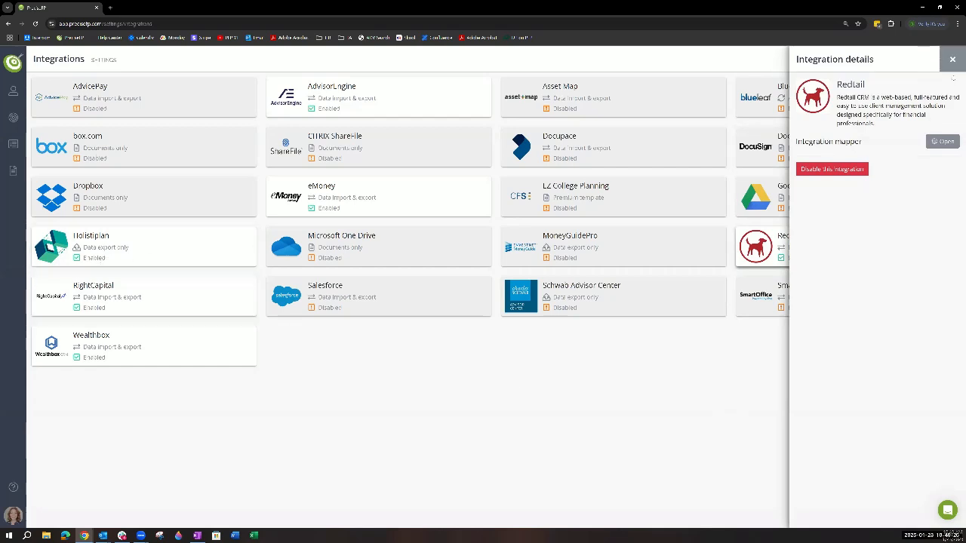
{"action": "left_click", "coordinate": [952, 59]}
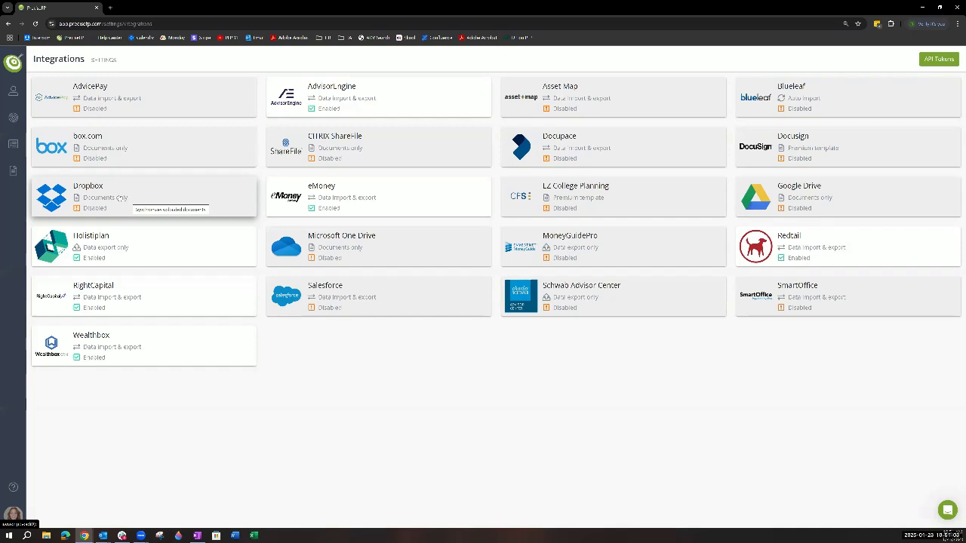
- Set the form engagement PDF version export to Yes in the Dropbox integration's enabling options, and close the details without enabling it
{"action": "left_click", "coordinate": [188, 209]}
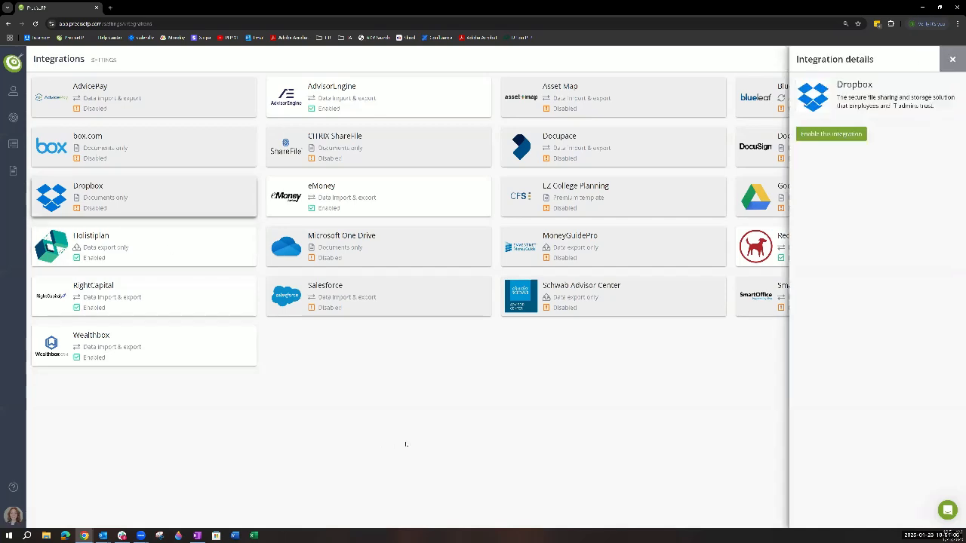
{"action": "left_click", "coordinate": [831, 133]}
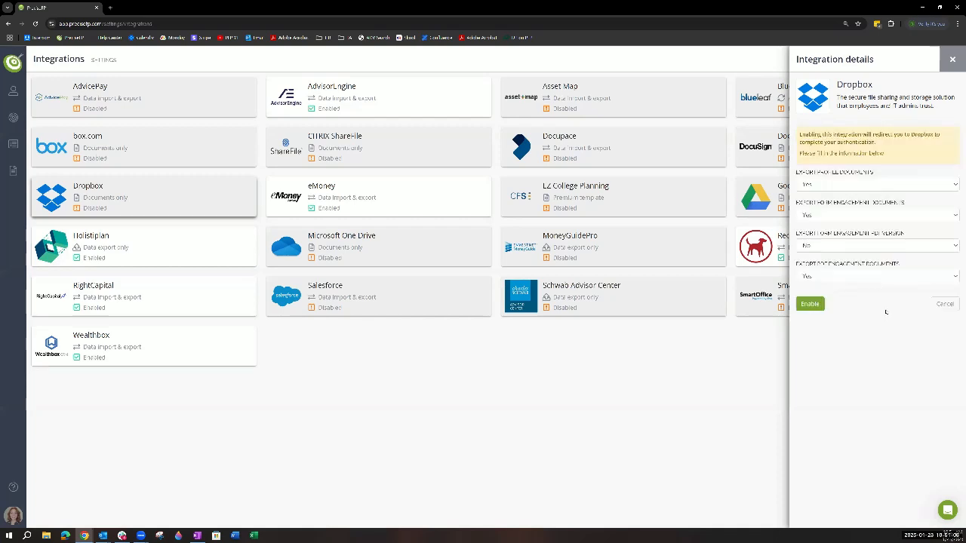
{"action": "left_click", "coordinate": [898, 247]}
{"action": "left_click", "coordinate": [860, 269]}
{"action": "left_click", "coordinate": [838, 246]}
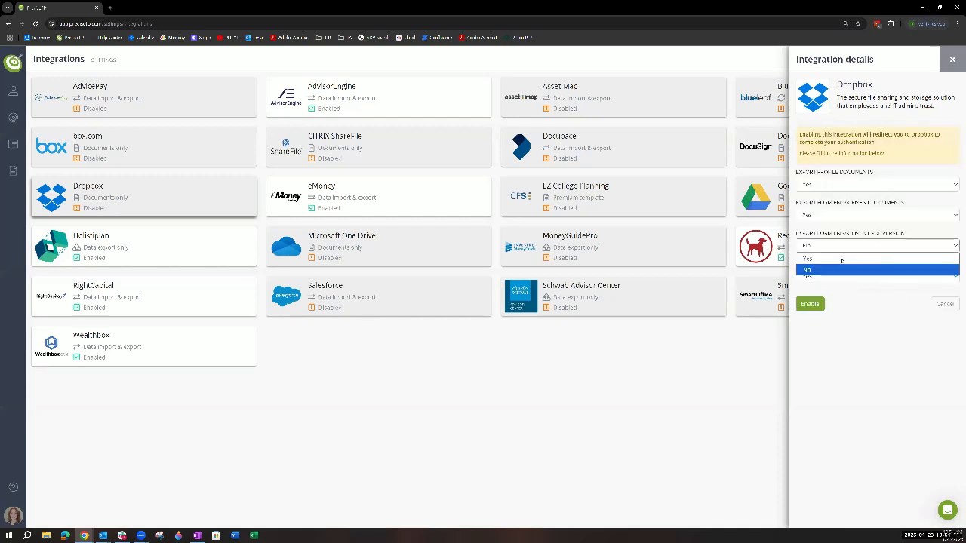
{"action": "left_click", "coordinate": [838, 258]}
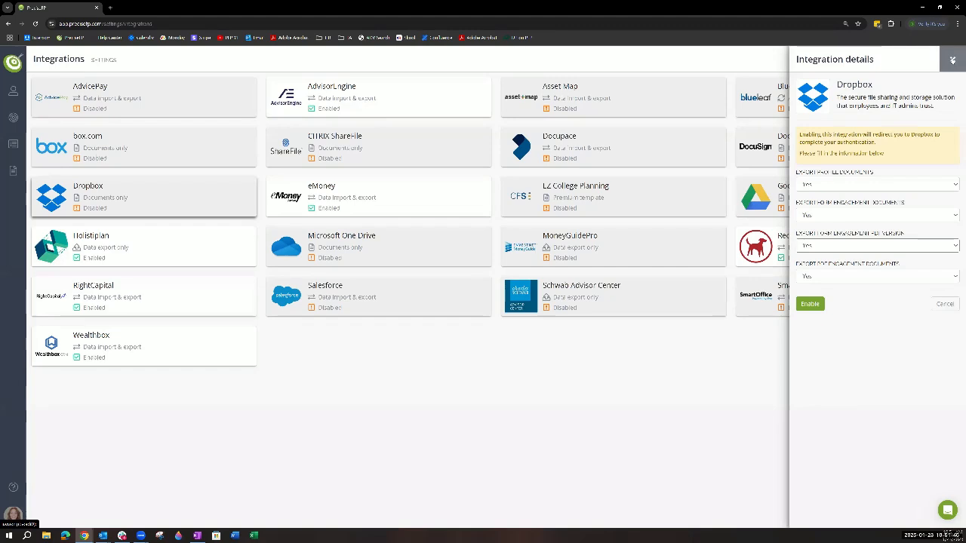
{"action": "left_click", "coordinate": [953, 61]}
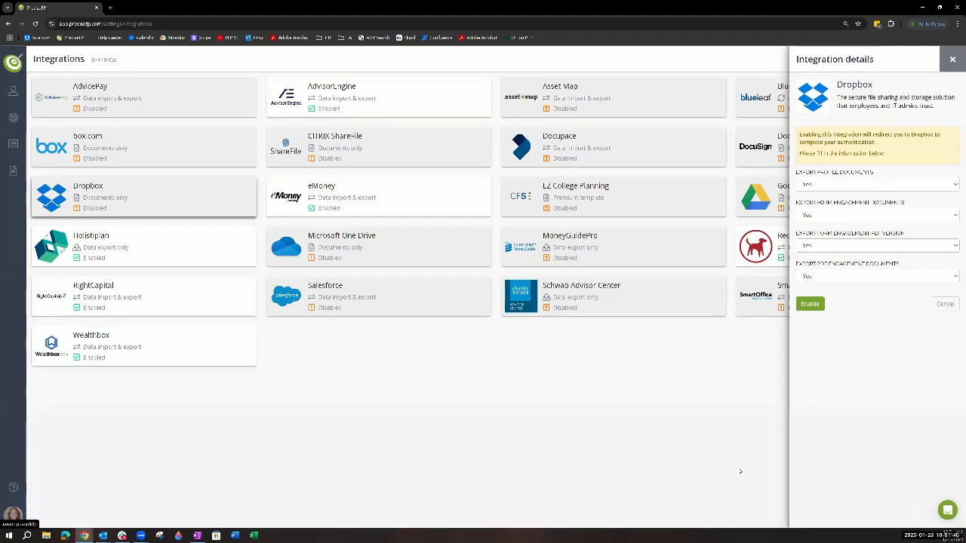
- List all form engagements and examine the uploaded documents of the completed Quick Fact Finder in the sixth row, closing its details when done
{"action": "left_click", "coordinate": [13, 118]}
{"action": "left_click", "coordinate": [74, 73]}
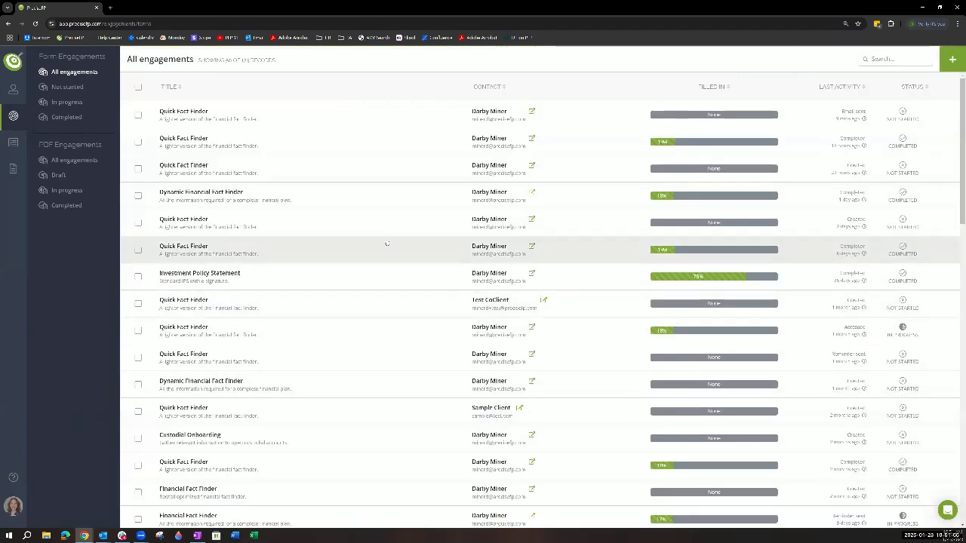
{"action": "left_click", "coordinate": [391, 250]}
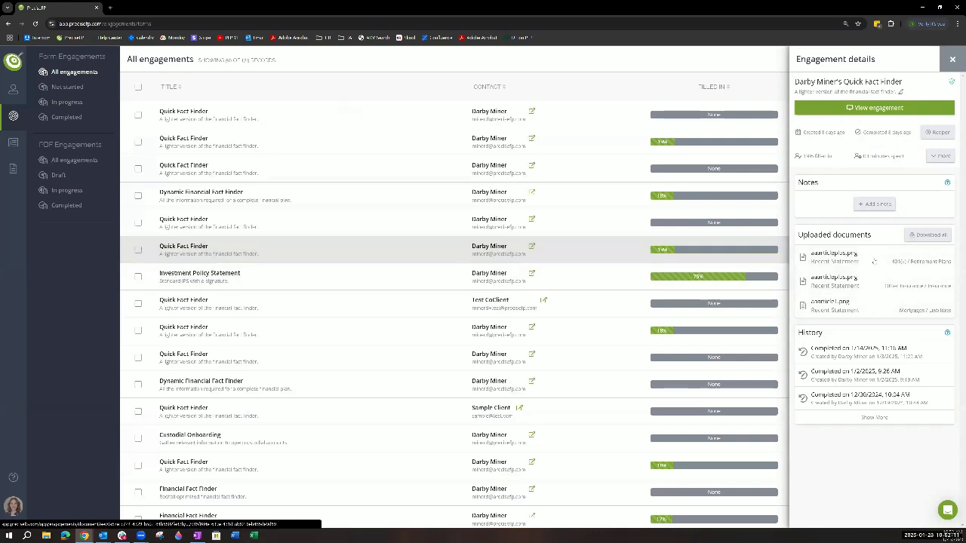
{"action": "left_click", "coordinate": [935, 234]}
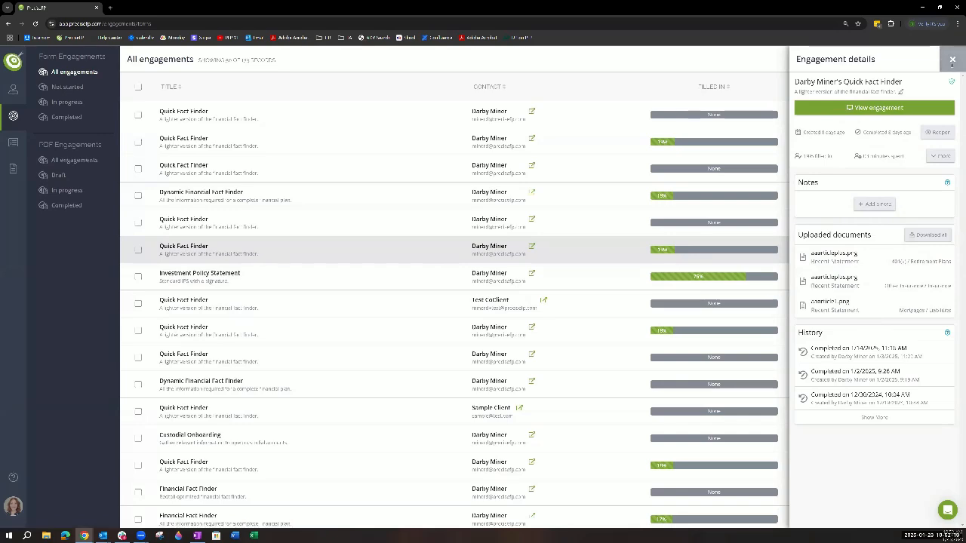
{"action": "left_click", "coordinate": [954, 60]}
- Return to the dashboard and view the support chat's messages and help collections, closing the chat when done
{"action": "left_click", "coordinate": [14, 62]}
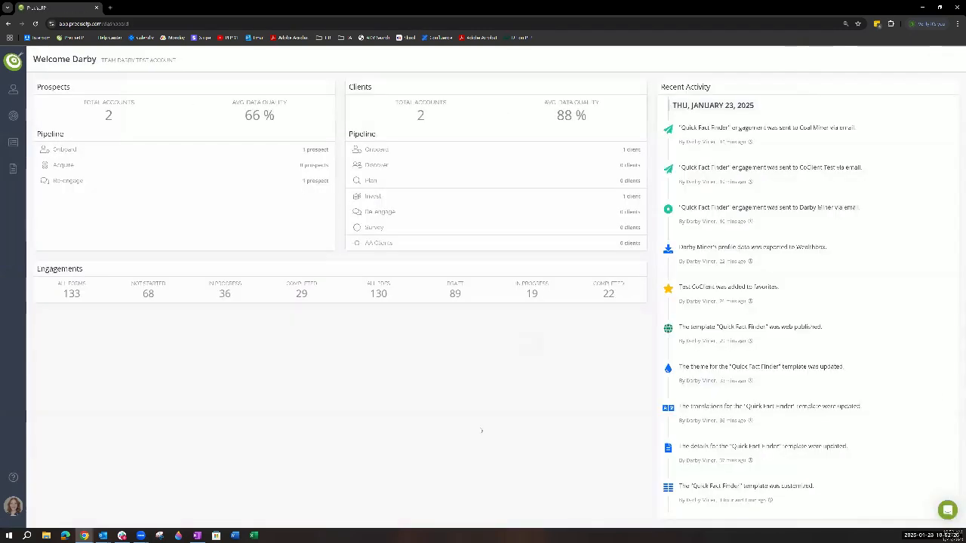
{"action": "left_click", "coordinate": [949, 511]}
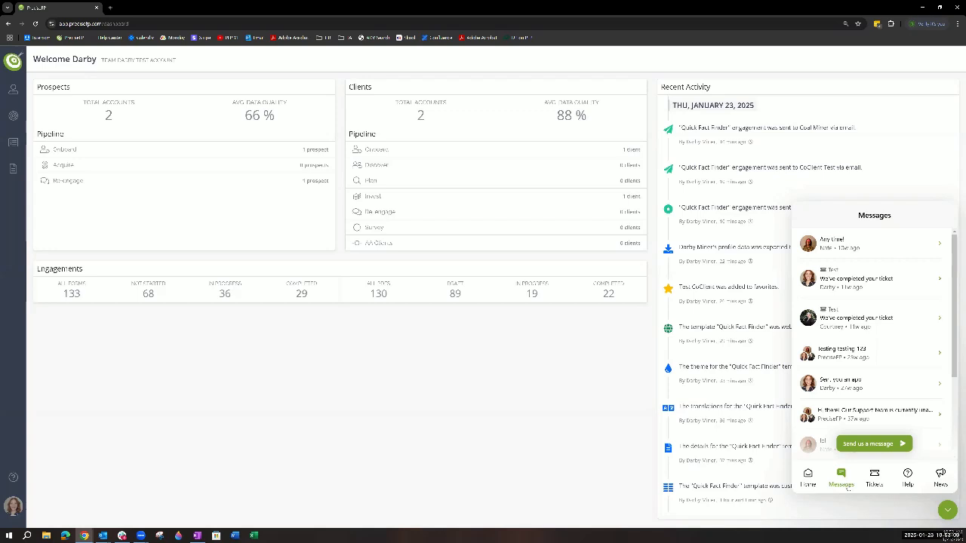
{"action": "left_click", "coordinate": [908, 476]}
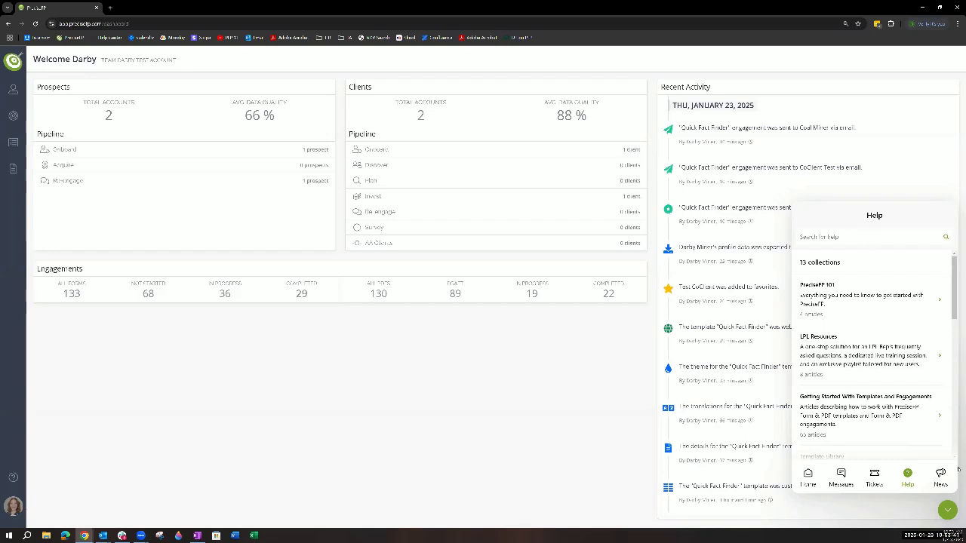
{"action": "left_click", "coordinate": [947, 510]}
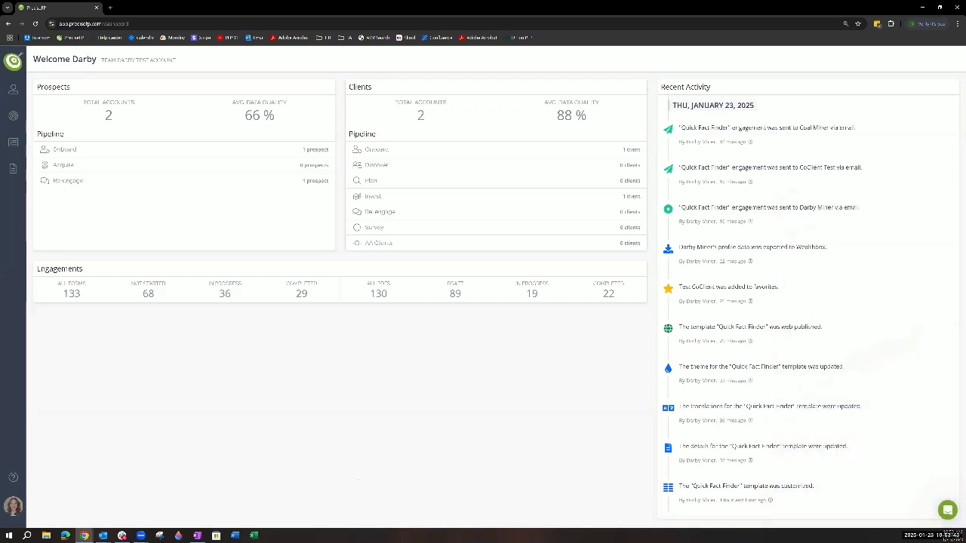